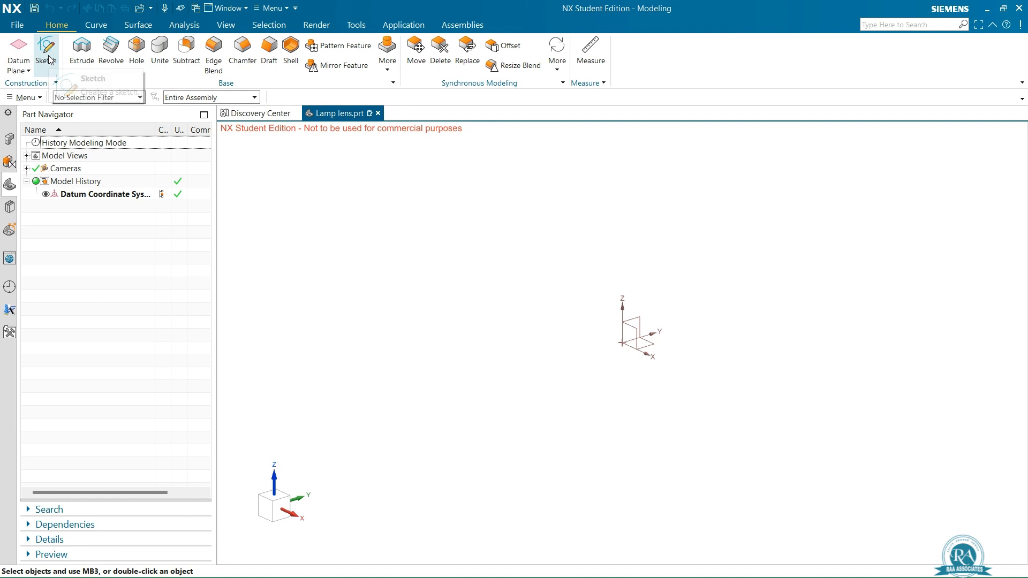
Step: Create a new sketch on the YZ plane of the datum coordinate system
{"action": "left_click", "coordinate": [48, 56]}
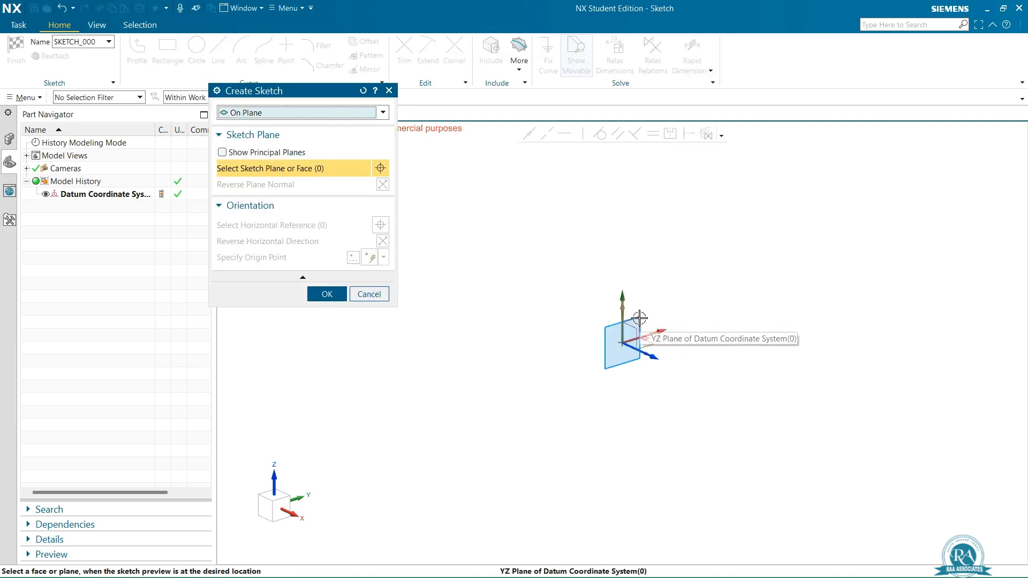
{"action": "left_click", "coordinate": [639, 318]}
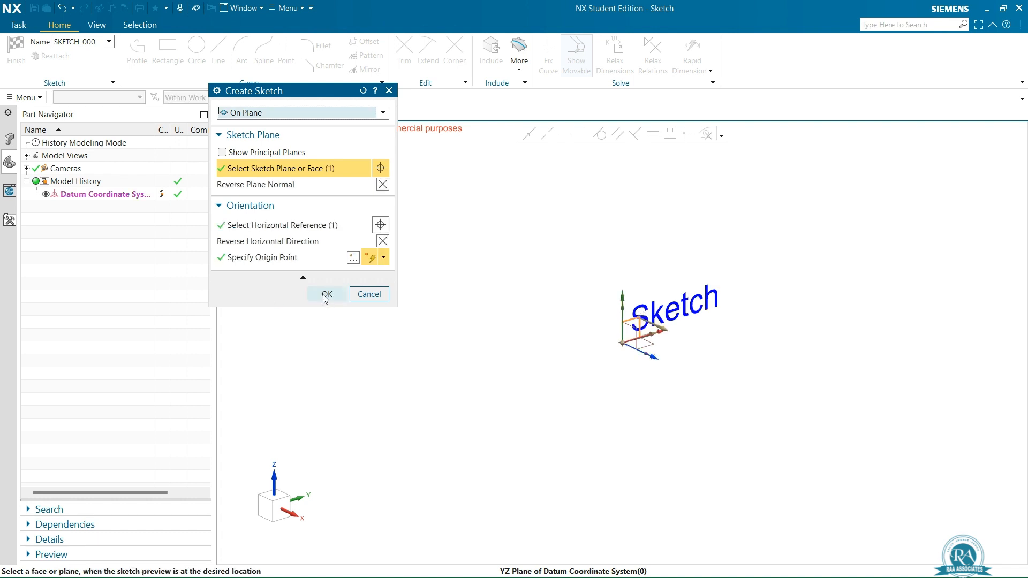
{"action": "left_click", "coordinate": [326, 295]}
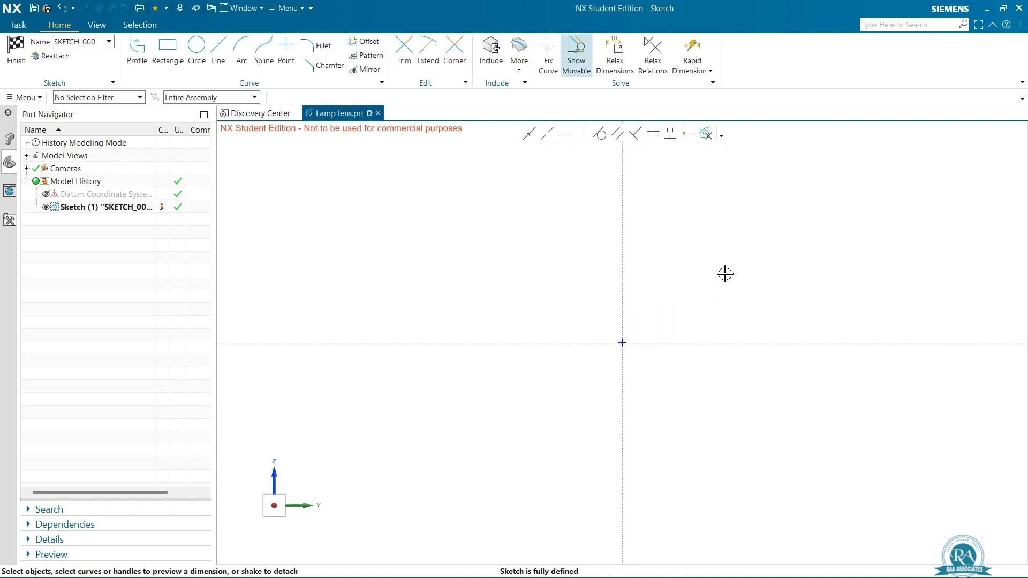
Step: Draw a vertical profile line 0.0375 long at 90° on the sketch's vertical axis, starting a short distance above the origin
{"action": "scroll", "coordinate": [712, 262], "scroll_direction": "up", "scroll_amount": 3}
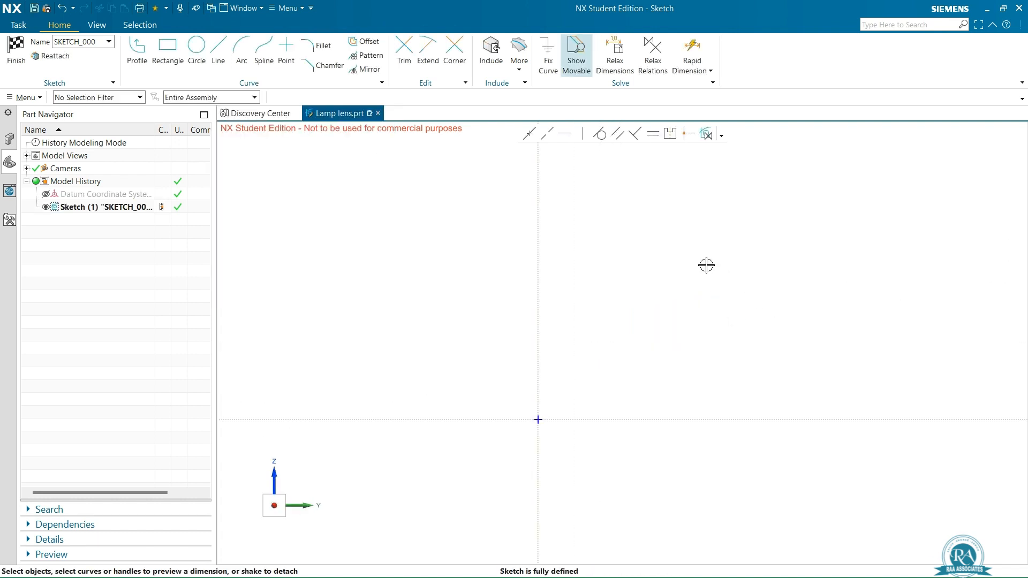
{"action": "scroll", "coordinate": [706, 265], "scroll_direction": "up", "scroll_amount": 1}
{"action": "left_click", "coordinate": [137, 51]}
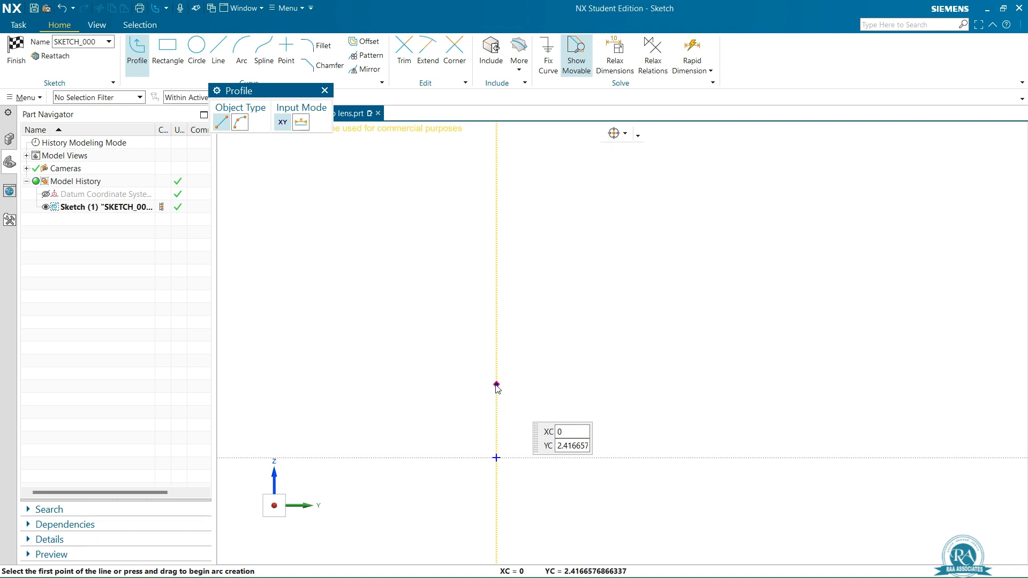
{"action": "key", "text": "Tab"}
{"action": "type", "text": "0."}
{"action": "key", "text": "Return"}
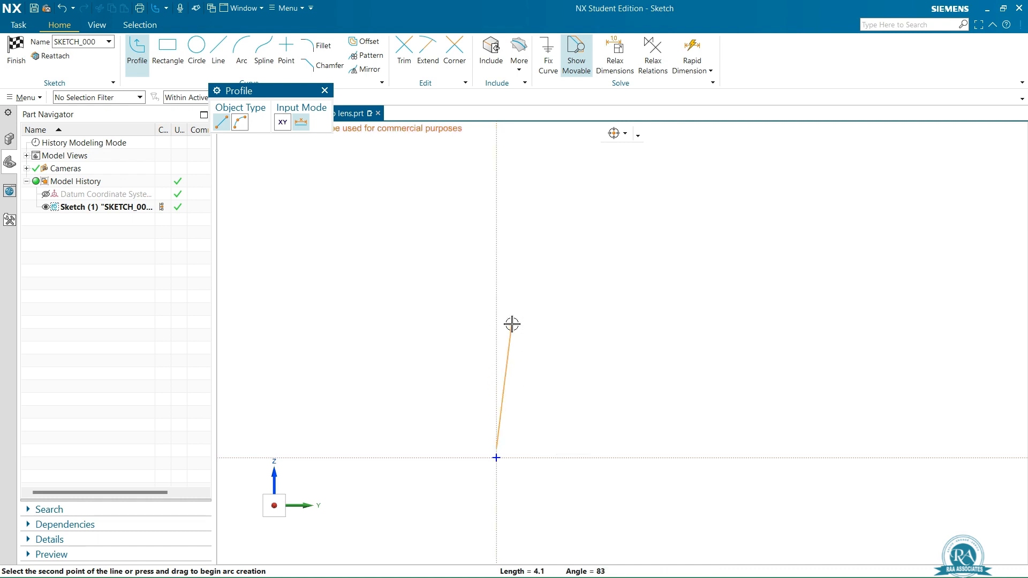
{"action": "mouse_move", "coordinate": [501, 320]}
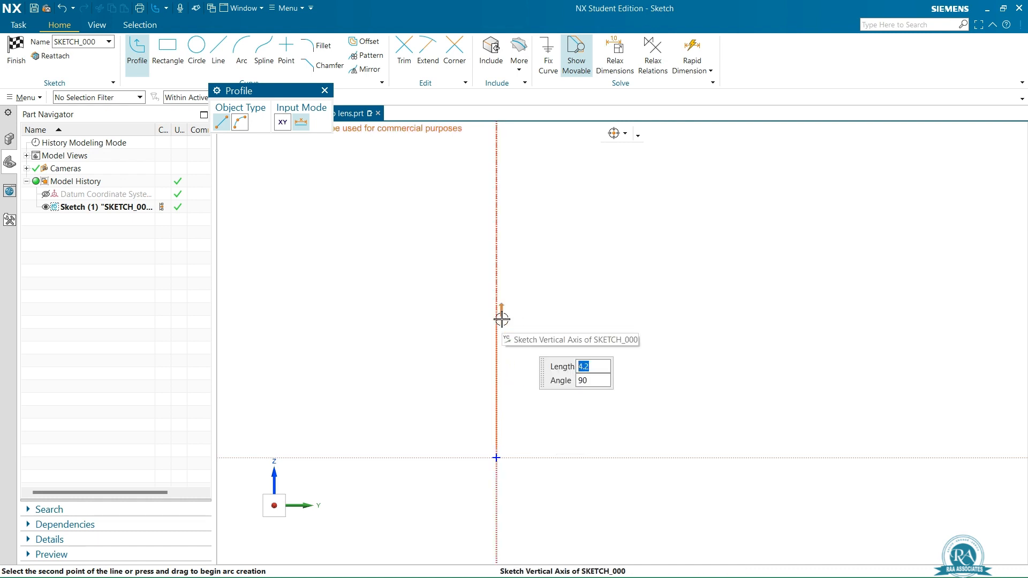
{"action": "type", "text": "0"}
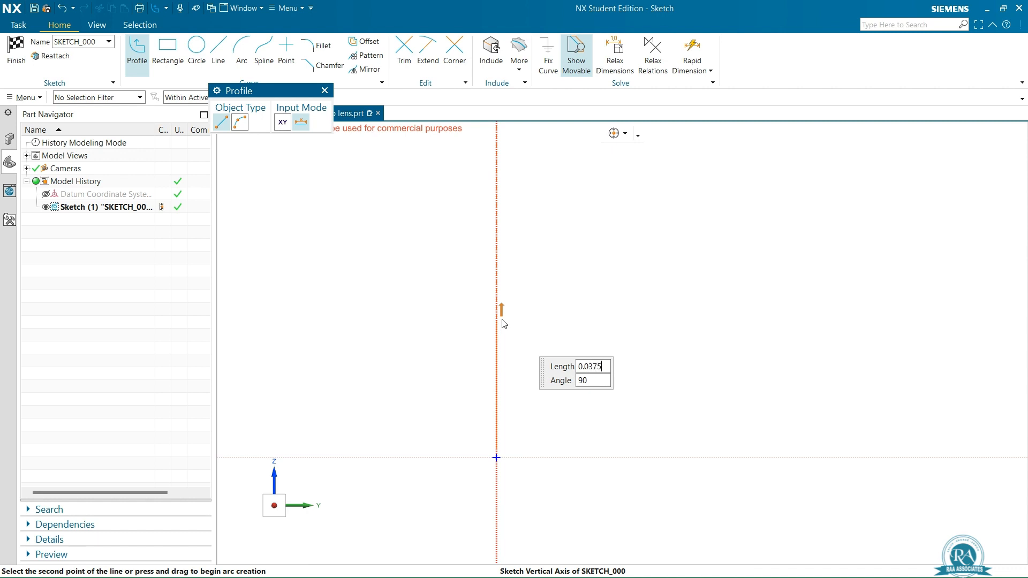
{"action": "type", "text": ".0375"}
{"action": "key", "text": "Tab"}
{"action": "key", "text": "Return"}
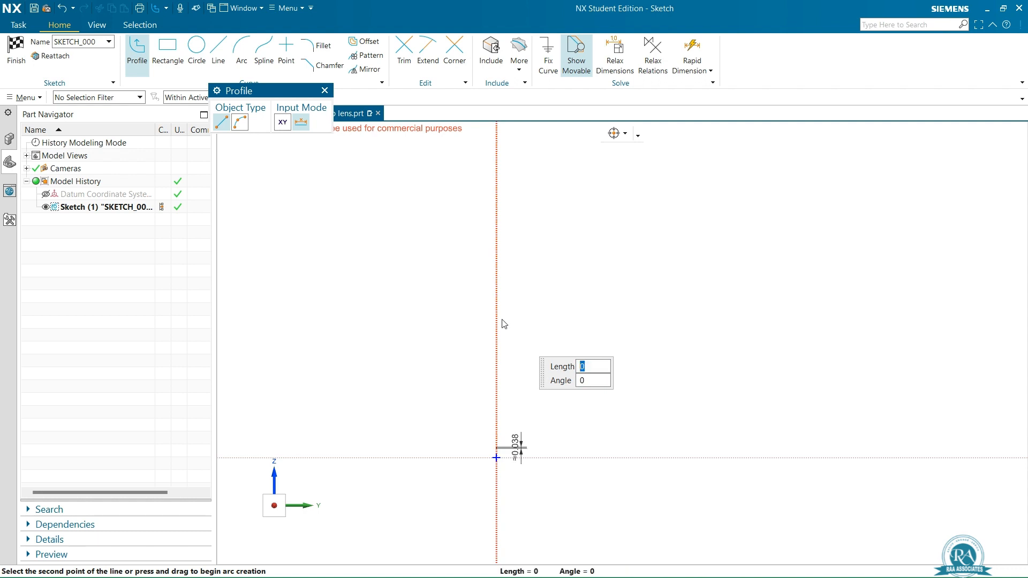
Step: Reduce the display size of the sketch dimension text by several increments
{"action": "scroll", "coordinate": [509, 459], "scroll_direction": "up", "scroll_amount": 10}
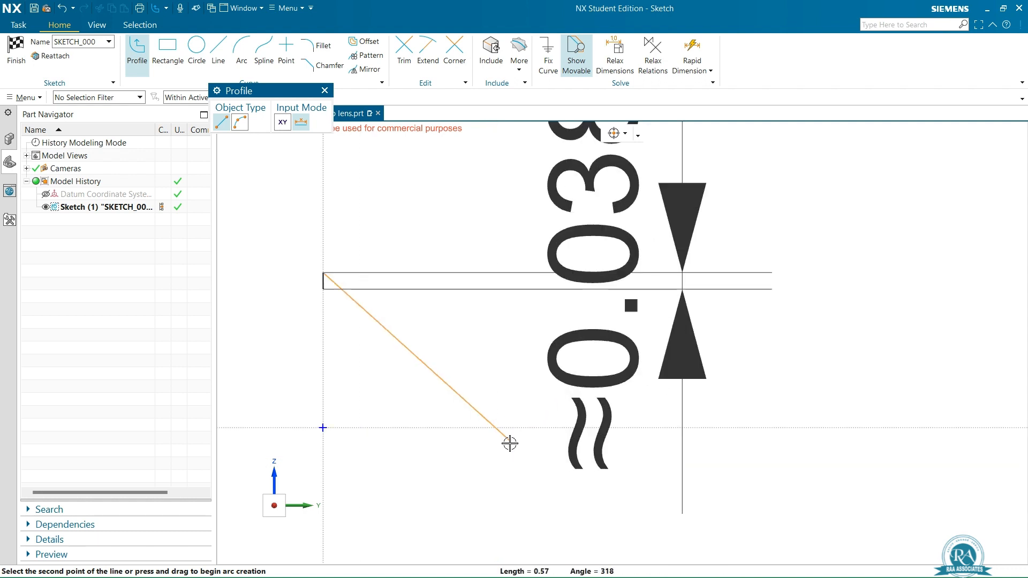
{"action": "scroll", "coordinate": [508, 369], "scroll_direction": "down", "scroll_amount": 3}
{"action": "scroll", "coordinate": [515, 343], "scroll_direction": "up", "scroll_amount": 4}
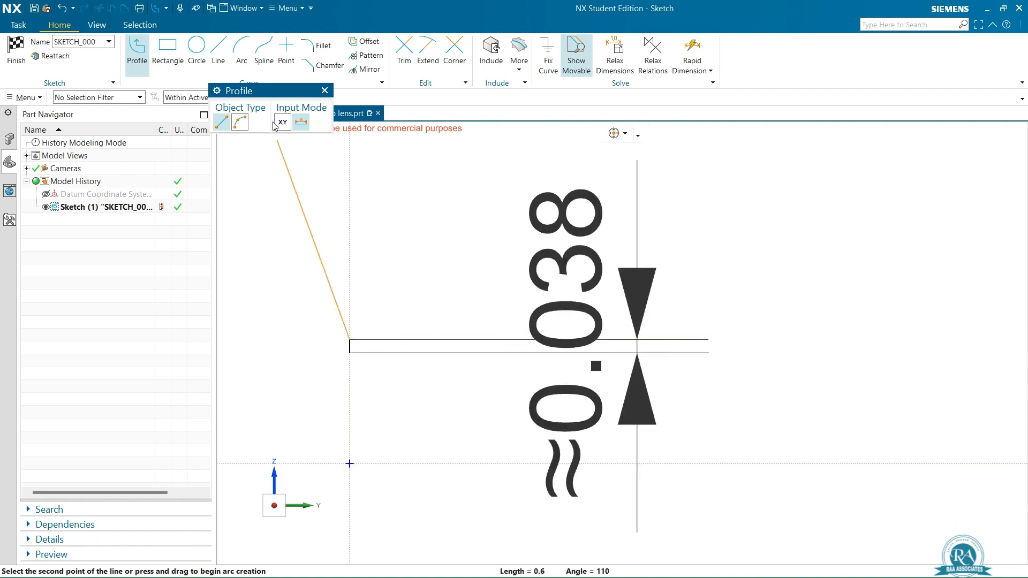
{"action": "left_click", "coordinate": [97, 25]}
{"action": "left_click", "coordinate": [679, 67]}
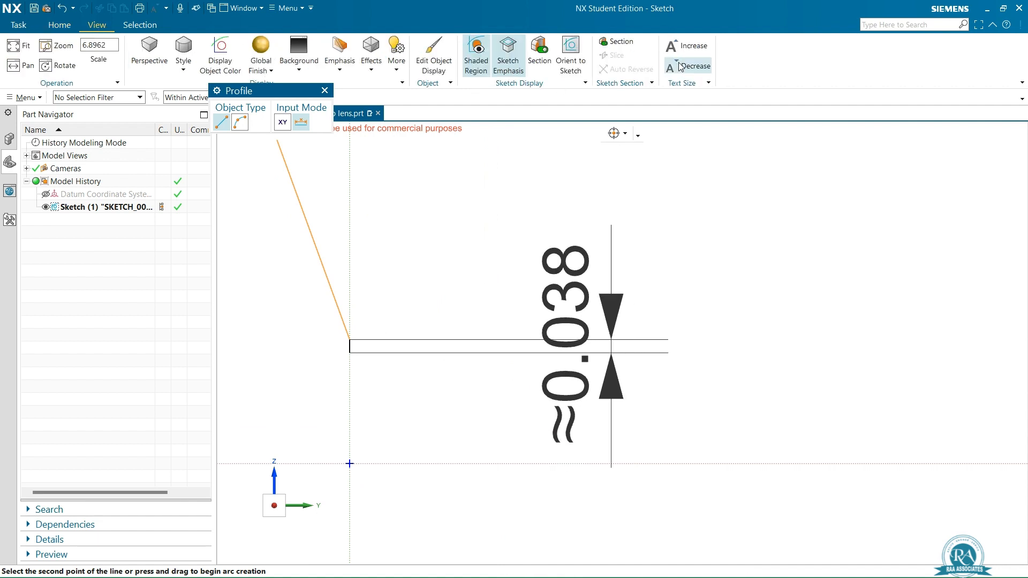
{"action": "left_click", "coordinate": [679, 66]}
{"action": "left_click", "coordinate": [679, 67]}
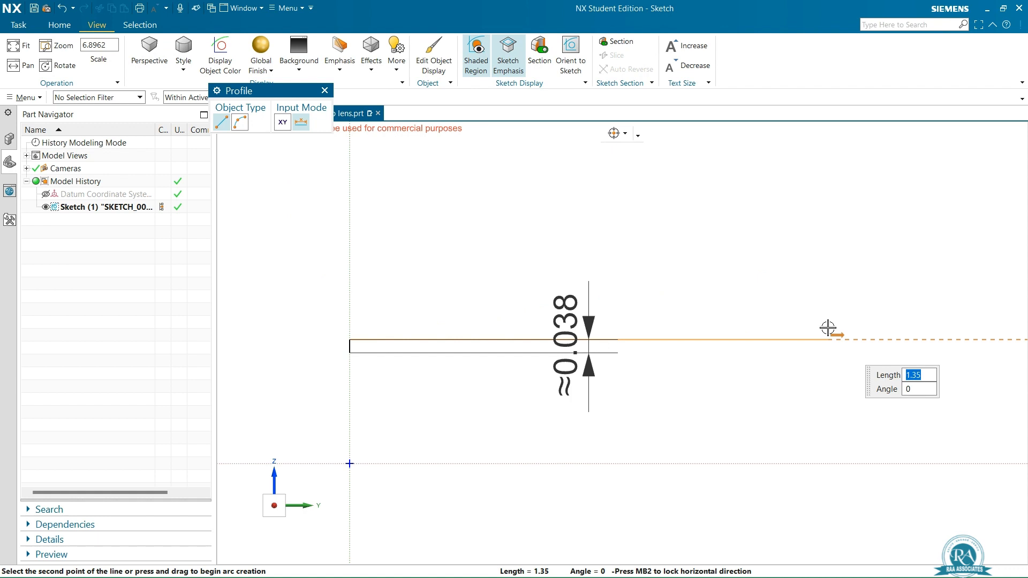
Step: Draw a horizontal line 0.5 long at 0° from the upper end of the short vertical line and end the profile
{"action": "type", "text": "0.5"}
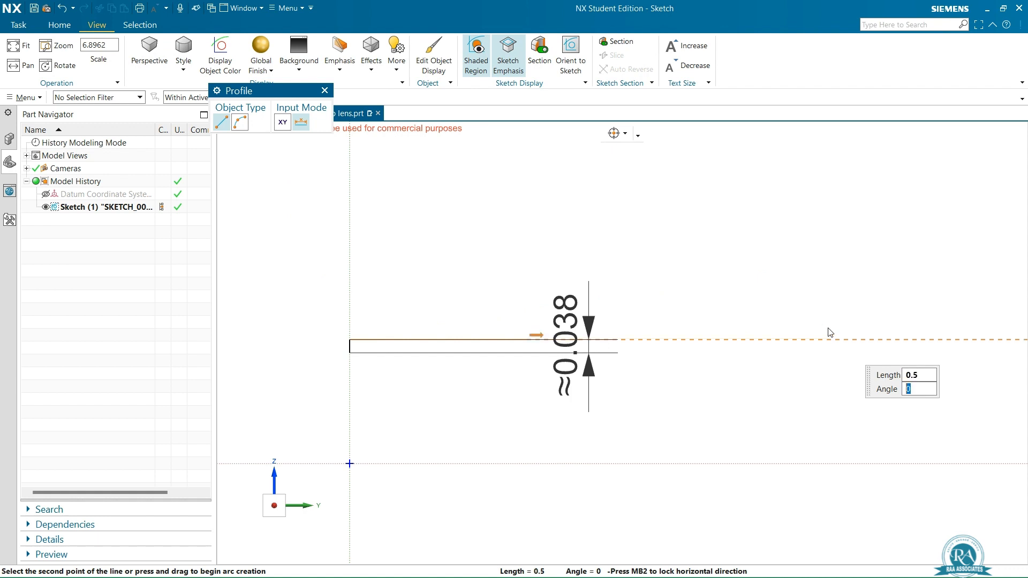
{"action": "key", "text": "Return"}
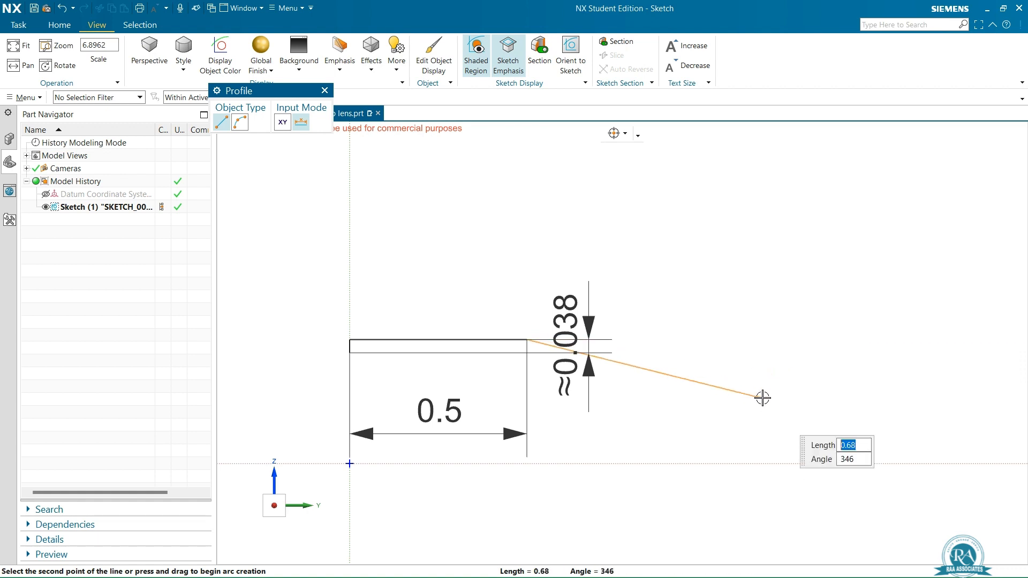
{"action": "key", "text": "Escape"}
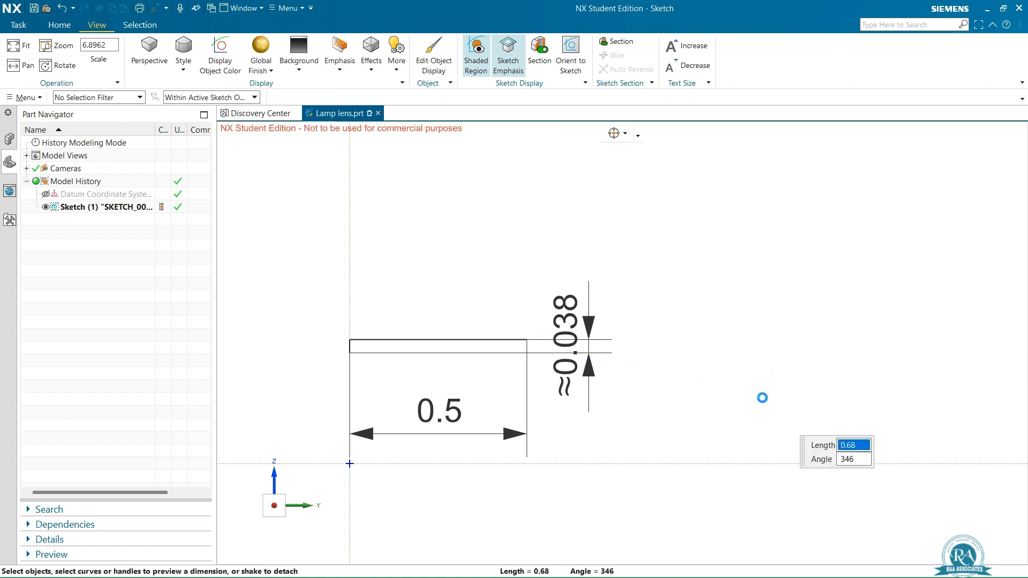
{"action": "left_click", "coordinate": [324, 90]}
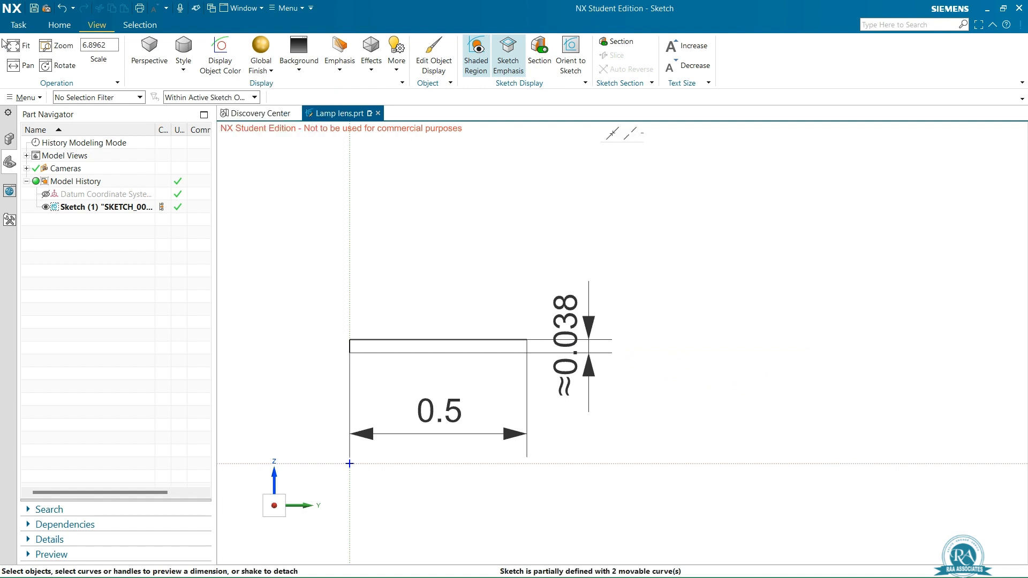
Step: Reposition the 0.5 dimension above the horizontal line and the short vertical line's dimension to the left of the profile
{"action": "left_click", "coordinate": [59, 24]}
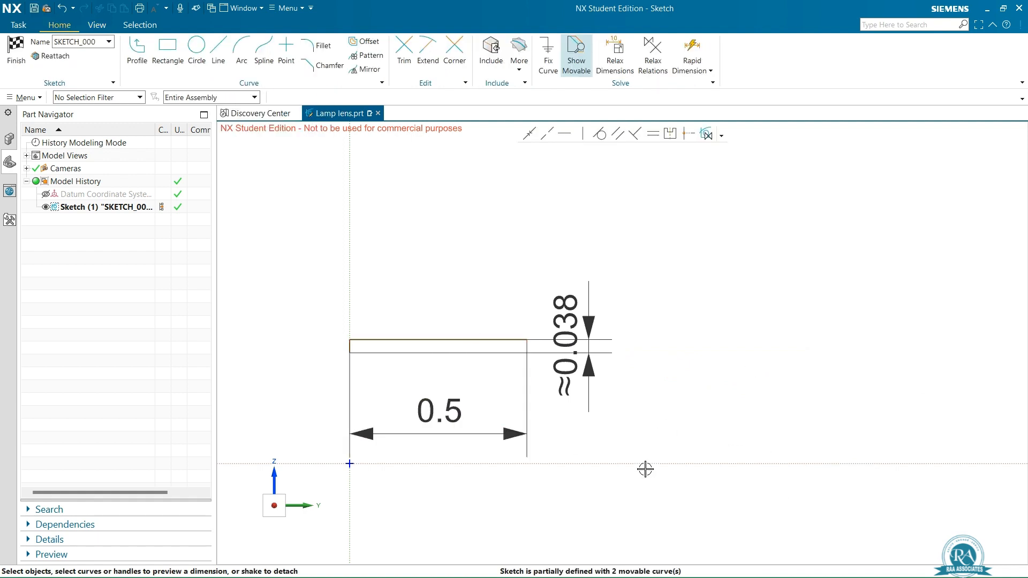
{"action": "left_click_drag", "start_coordinate": [464, 412], "coordinate": [466, 206]}
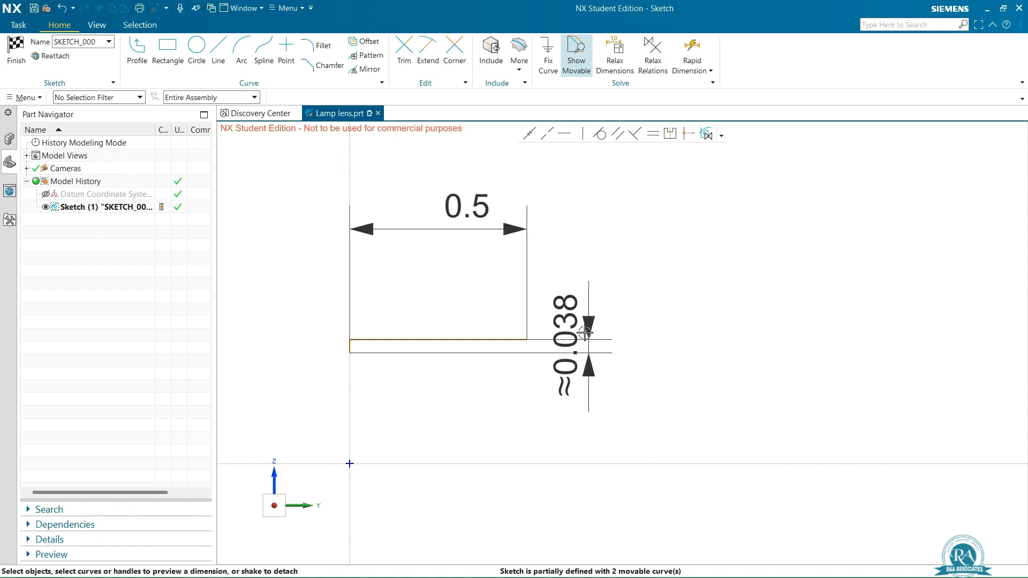
{"action": "left_click_drag", "start_coordinate": [574, 321], "coordinate": [254, 345]}
Step: Draw a separate vertical line 0.055 long at 270° to the right of the profile and move its dimension to its right side
{"action": "scroll", "coordinate": [771, 372], "scroll_direction": "down", "scroll_amount": 4}
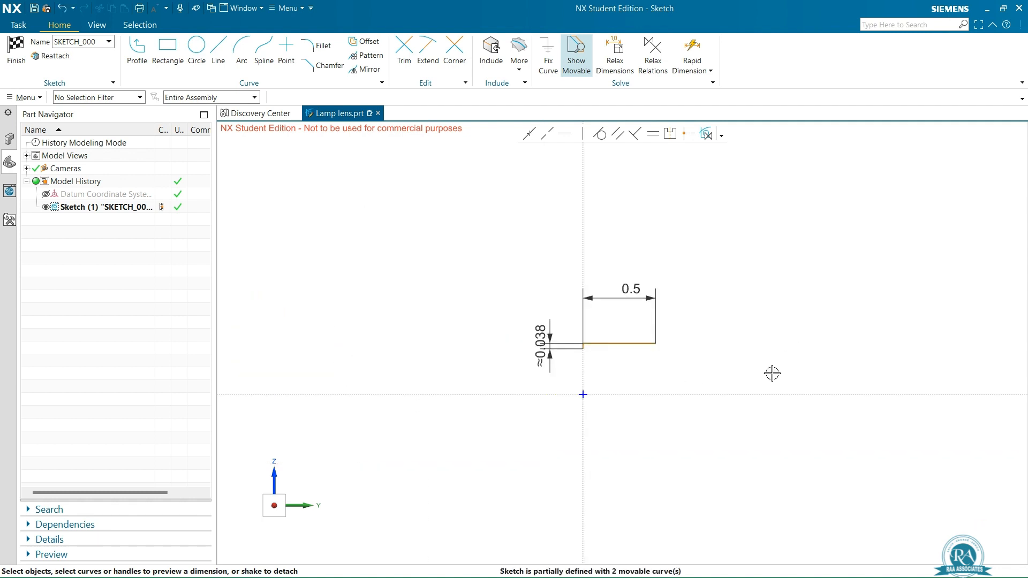
{"action": "scroll", "coordinate": [814, 359], "scroll_direction": "up", "scroll_amount": 3}
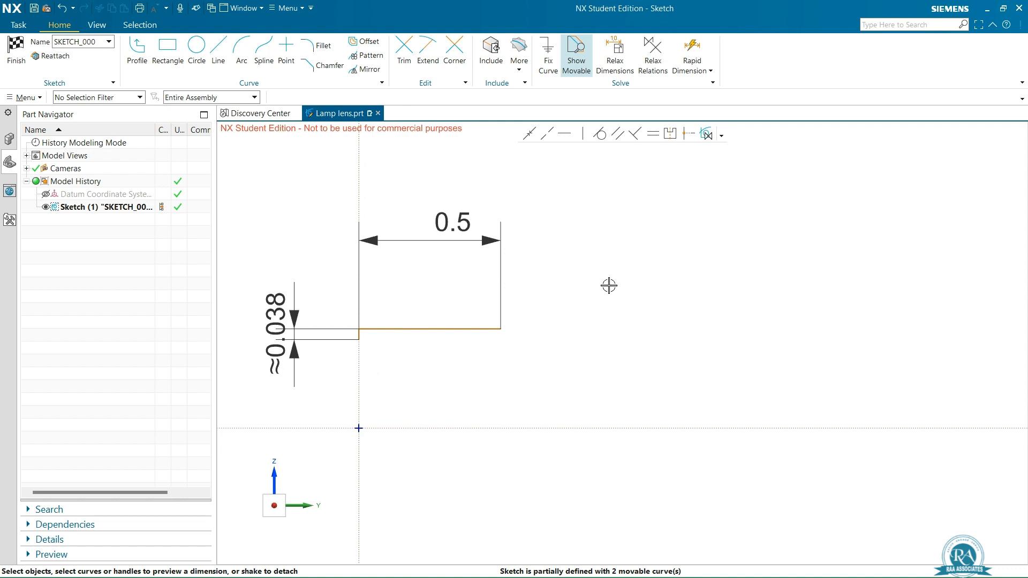
{"action": "left_click", "coordinate": [220, 43]}
{"action": "left_click", "coordinate": [756, 313]}
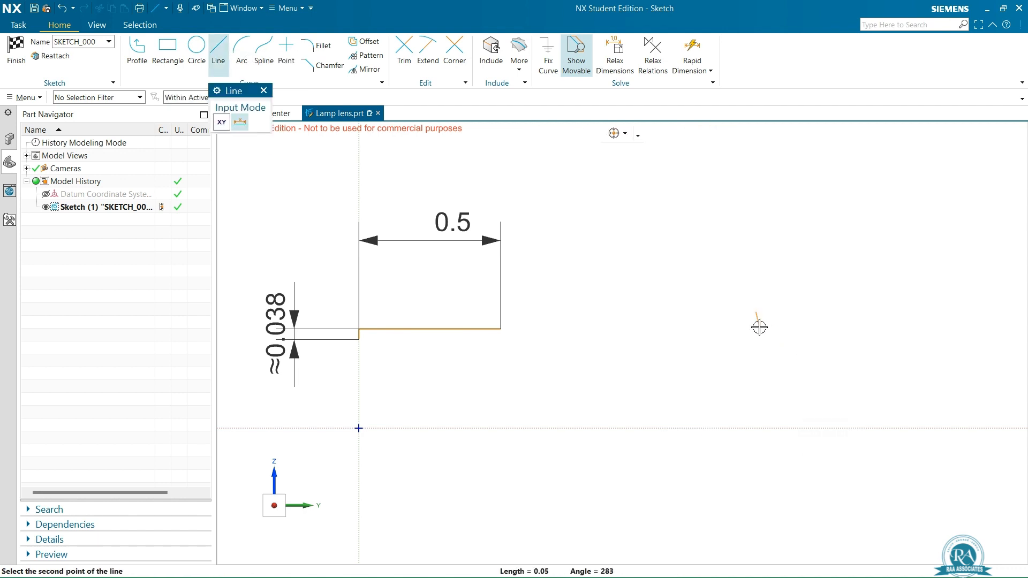
{"action": "mouse_move", "coordinate": [756, 342]}
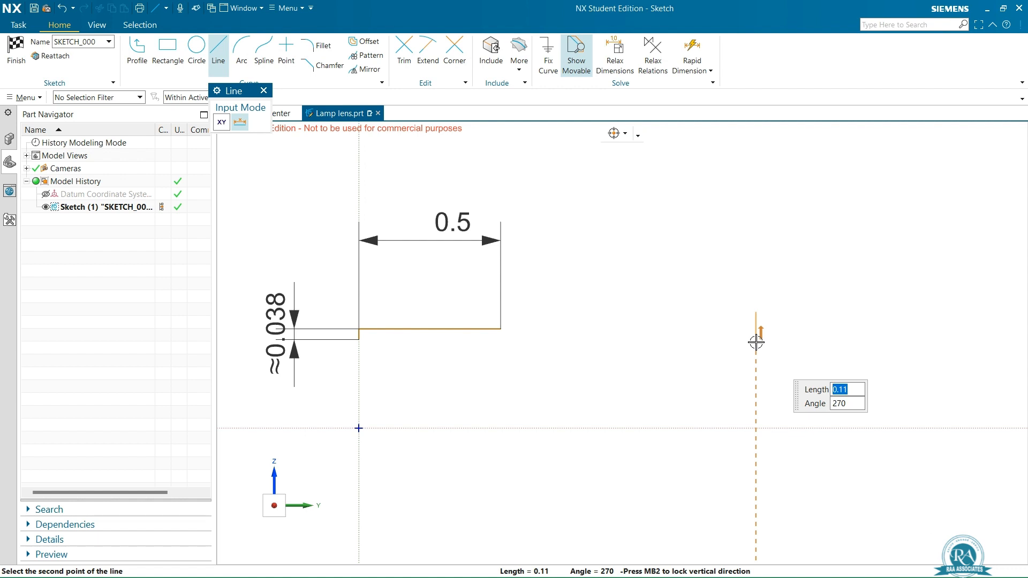
{"action": "type", "text": "055"}
{"action": "key", "text": "Tab"}
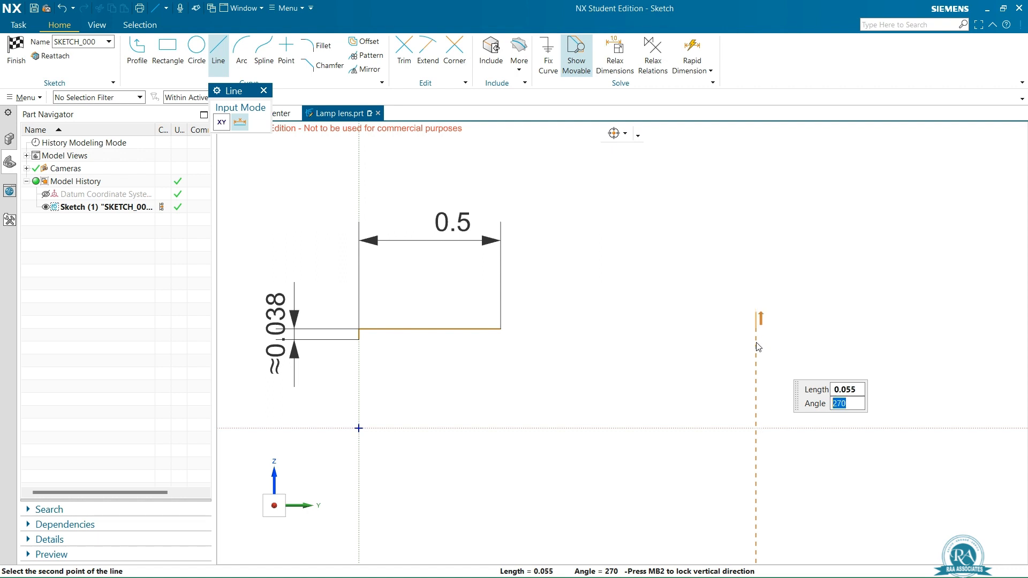
{"action": "key", "text": "Return"}
{"action": "key", "text": "Escape"}
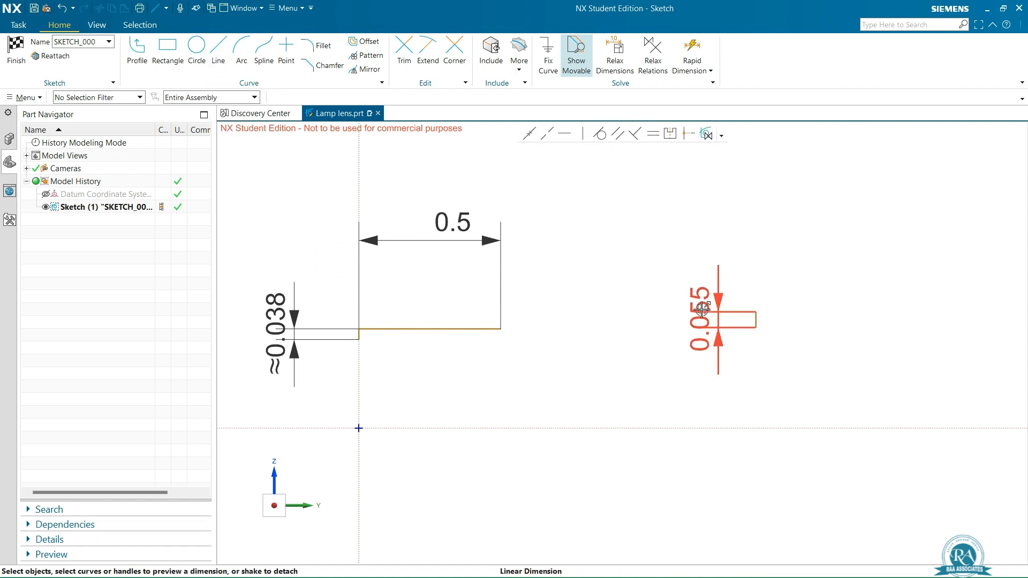
{"action": "left_click_drag", "start_coordinate": [701, 309], "coordinate": [881, 311]}
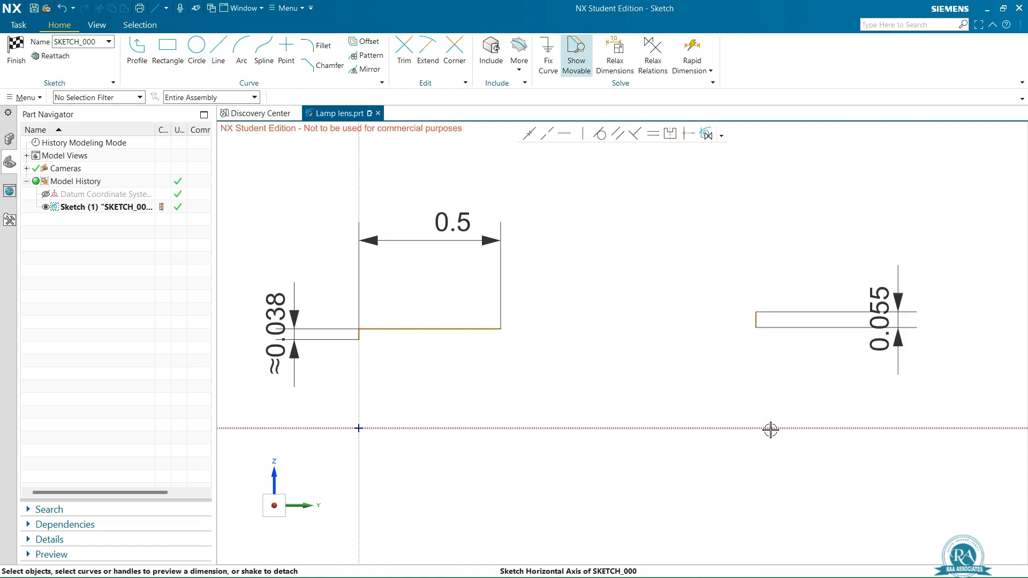
Step: Dimension the upper end of the separate vertical line from the sketch's horizontal axis and set the distance to 0.2675
{"action": "left_click", "coordinate": [783, 428]}
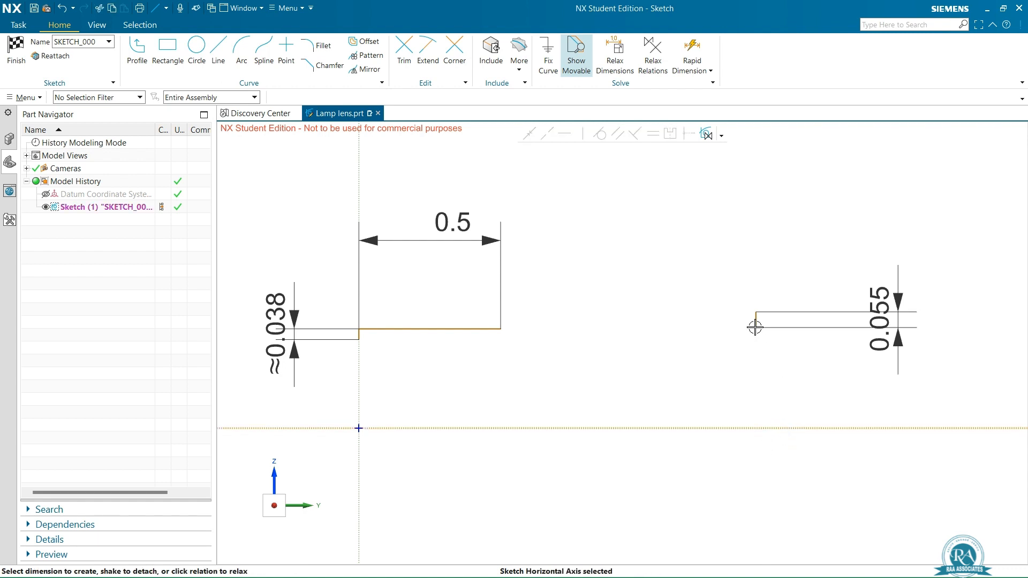
{"action": "left_click", "coordinate": [756, 313]}
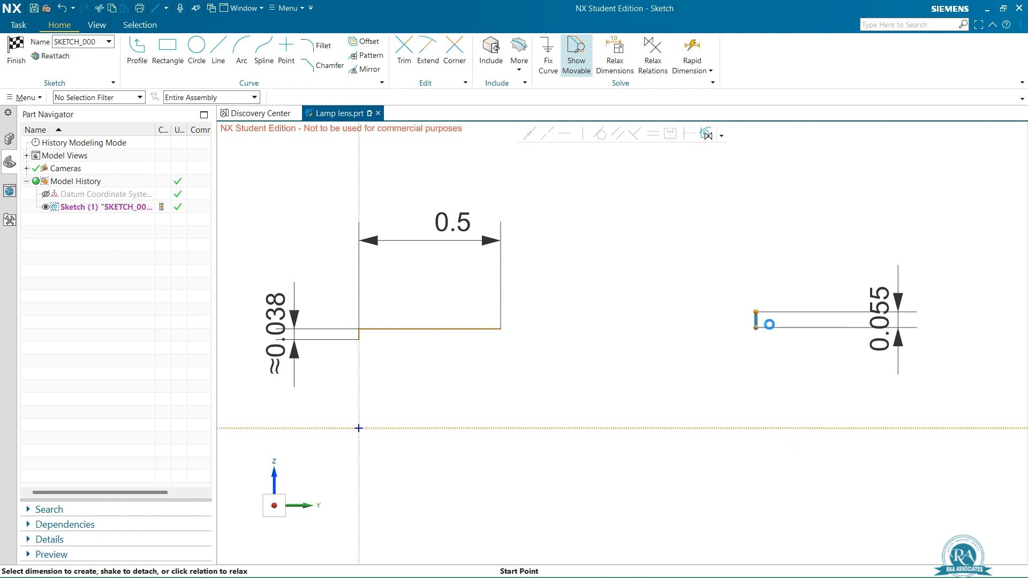
{"action": "left_click_drag", "start_coordinate": [752, 370], "coordinate": [822, 385]}
{"action": "left_click", "coordinate": [822, 386]}
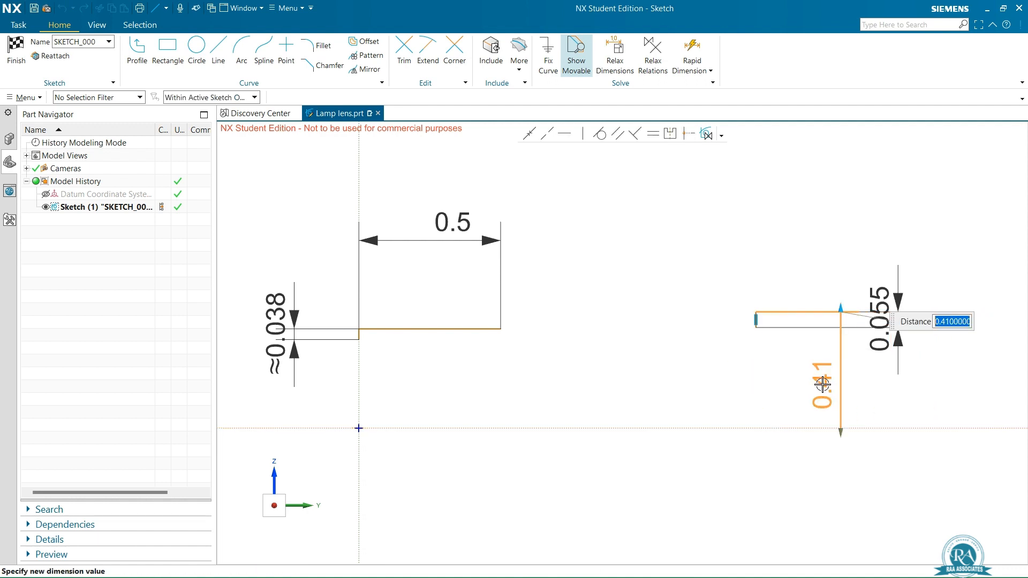
{"action": "type", "text": "0.2675"}
{"action": "key", "text": "Return"}
{"action": "key", "text": "Escape"}
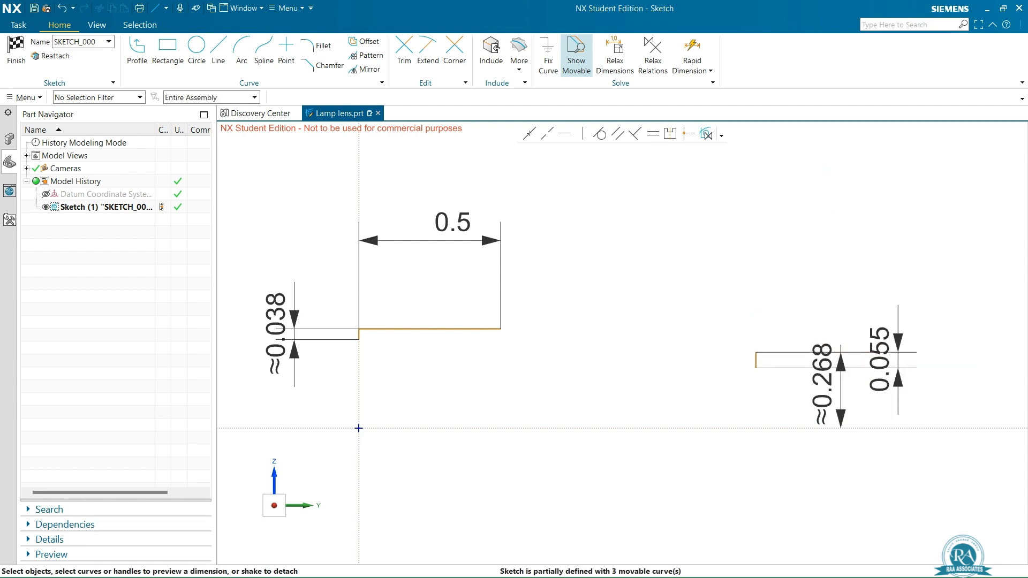
Step: Dimension the separate vertical line from the sketch's vertical axis, place the dimension below the profile, and set it to 1.275
{"action": "left_click", "coordinate": [358, 487]}
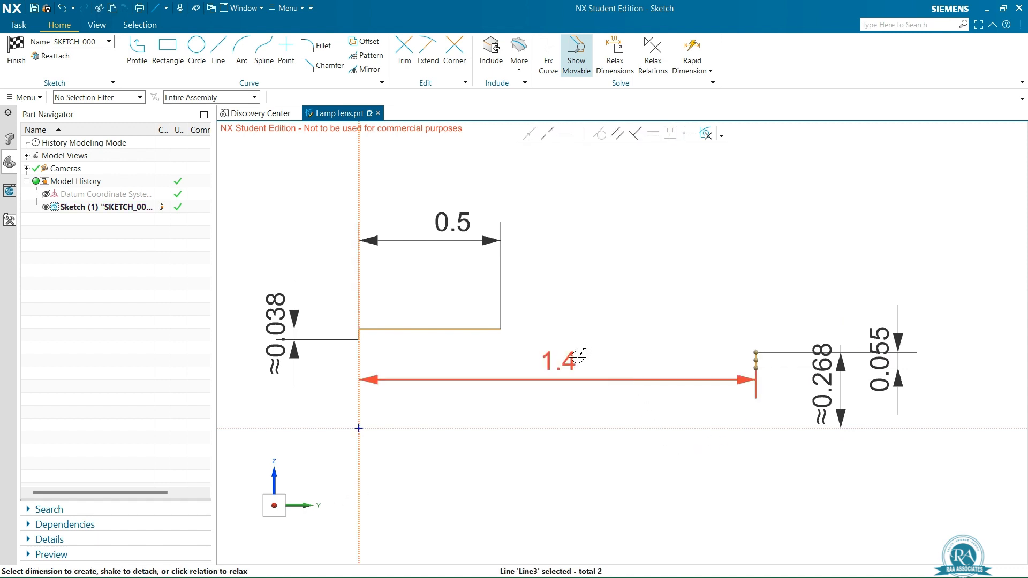
{"action": "left_click", "coordinate": [577, 356]}
{"action": "left_click", "coordinate": [557, 523]}
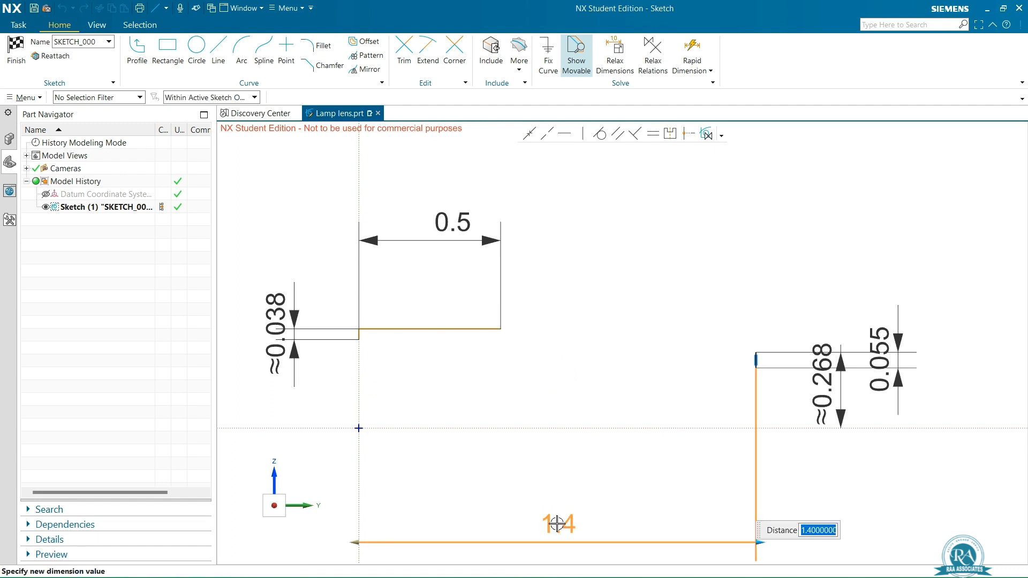
{"action": "type", "text": "1.275"}
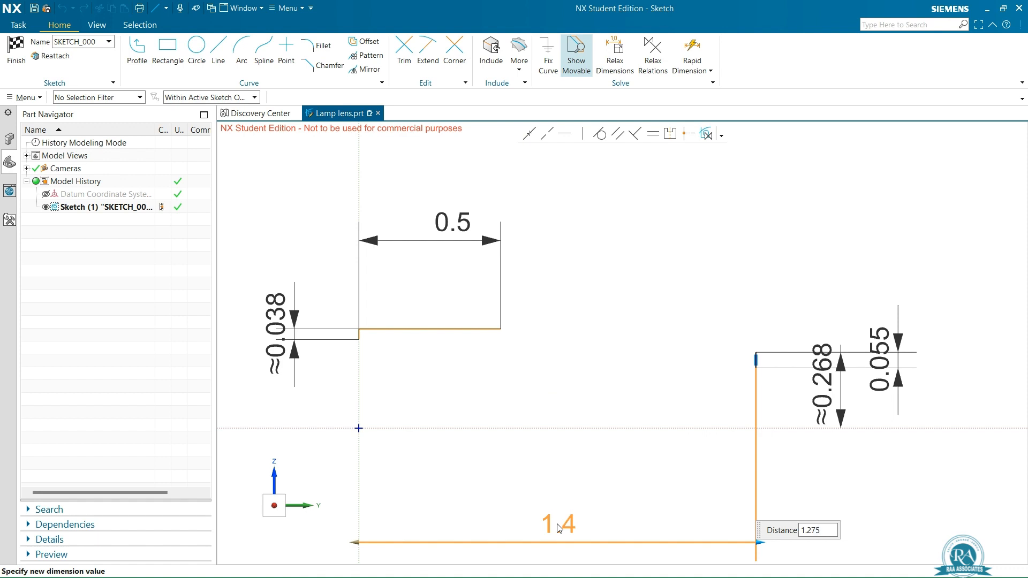
{"action": "key", "text": "Return"}
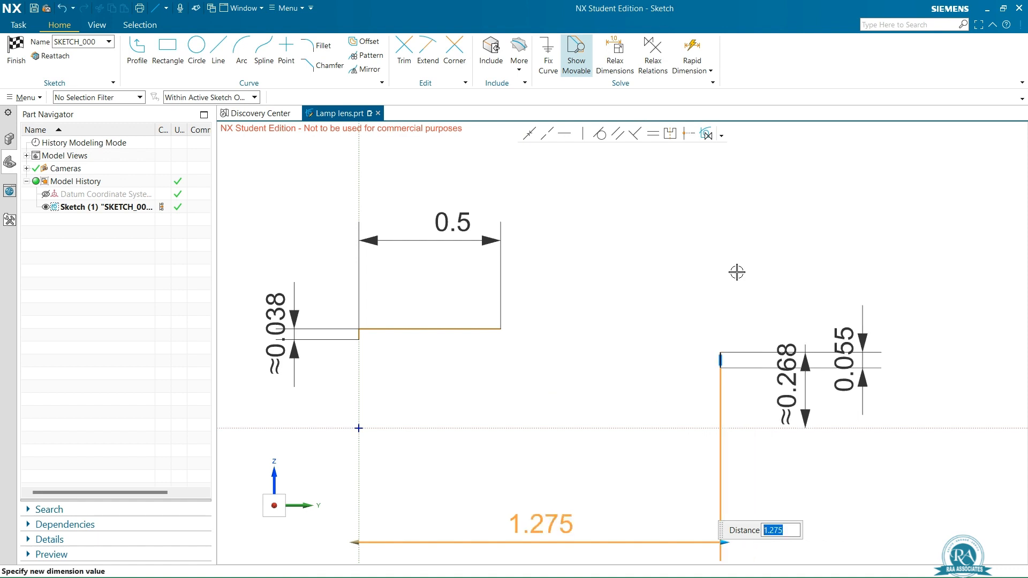
{"action": "key", "text": "Escape"}
Step: Draw a three-point arc from the right end of the 0.5 horizontal line, curving down to just short of the separate vertical line
{"action": "left_click", "coordinate": [245, 49]}
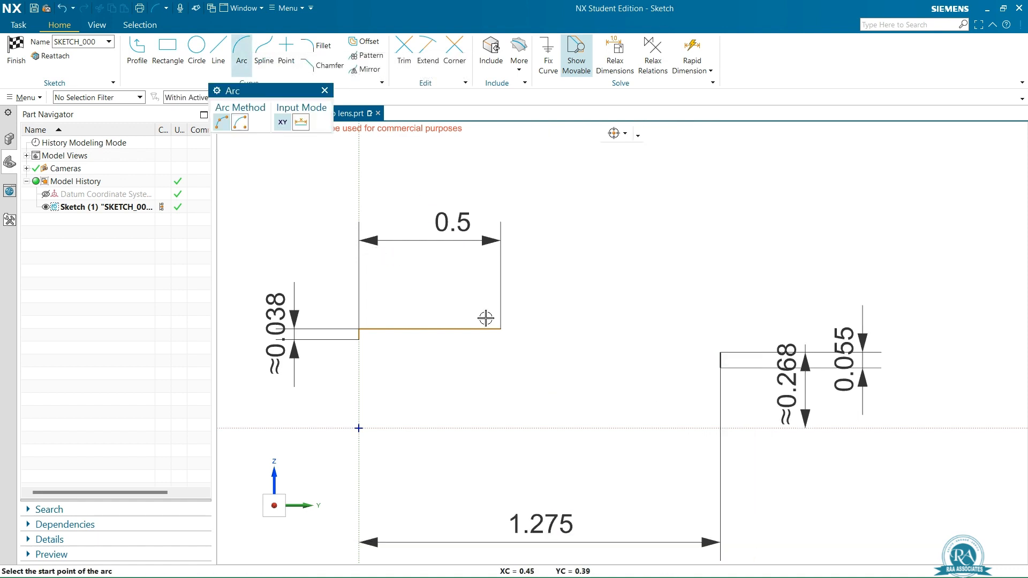
{"action": "scroll", "coordinate": [567, 356], "scroll_direction": "up", "scroll_amount": 5}
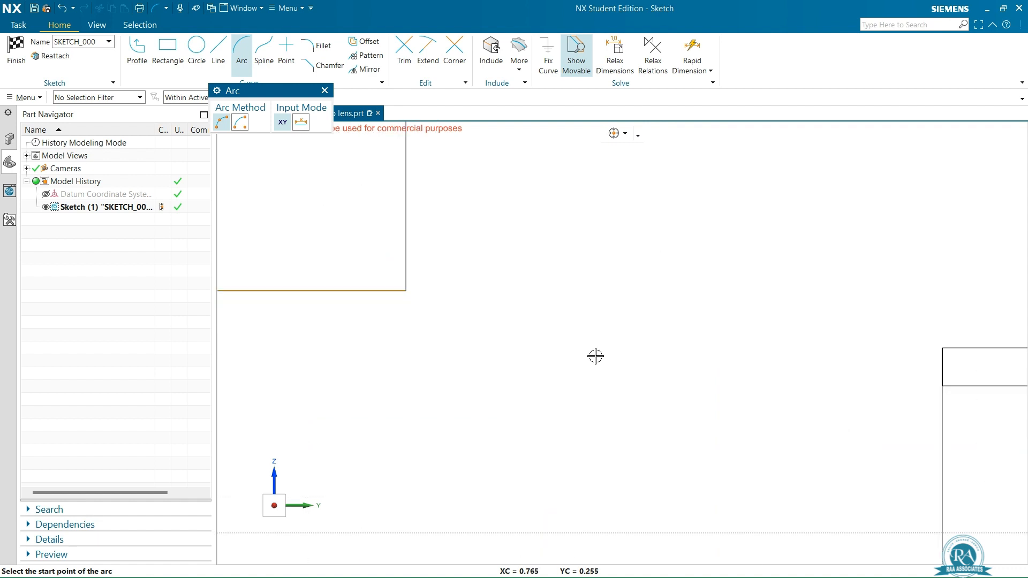
{"action": "left_click", "coordinate": [406, 291]}
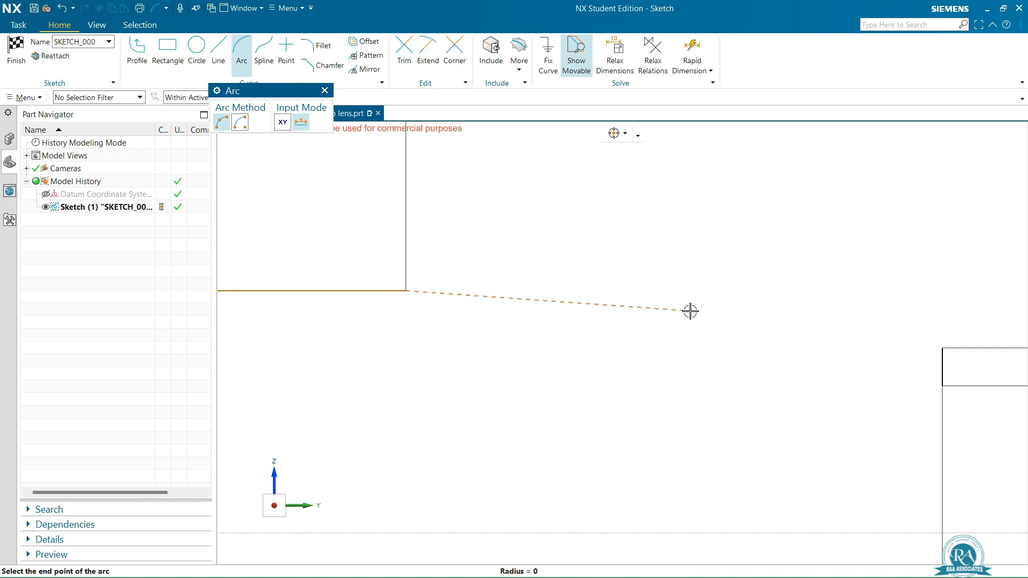
{"action": "left_click", "coordinate": [691, 312]}
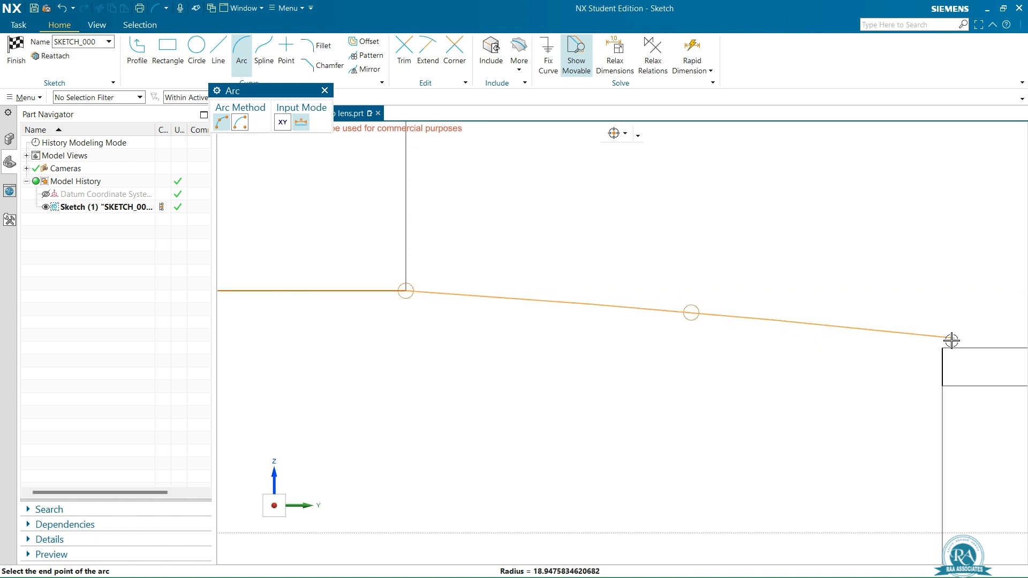
{"action": "left_click", "coordinate": [918, 361]}
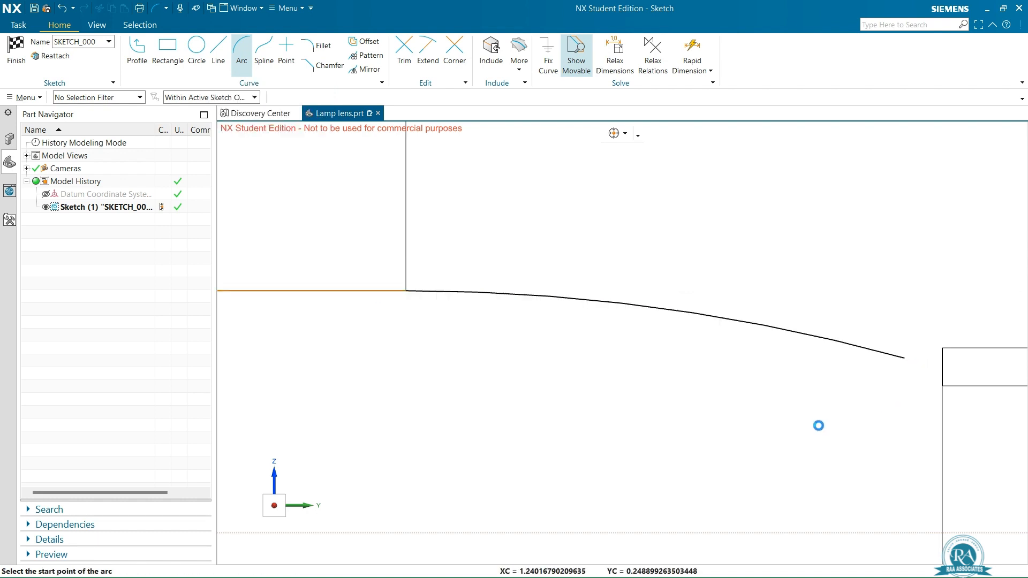
{"action": "key", "text": "Escape"}
Step: Attach the arc's free end to the upper end of the separate vertical line
{"action": "scroll", "coordinate": [797, 385], "scroll_direction": "down", "scroll_amount": 6}
{"action": "scroll", "coordinate": [849, 406], "scroll_direction": "up", "scroll_amount": 4}
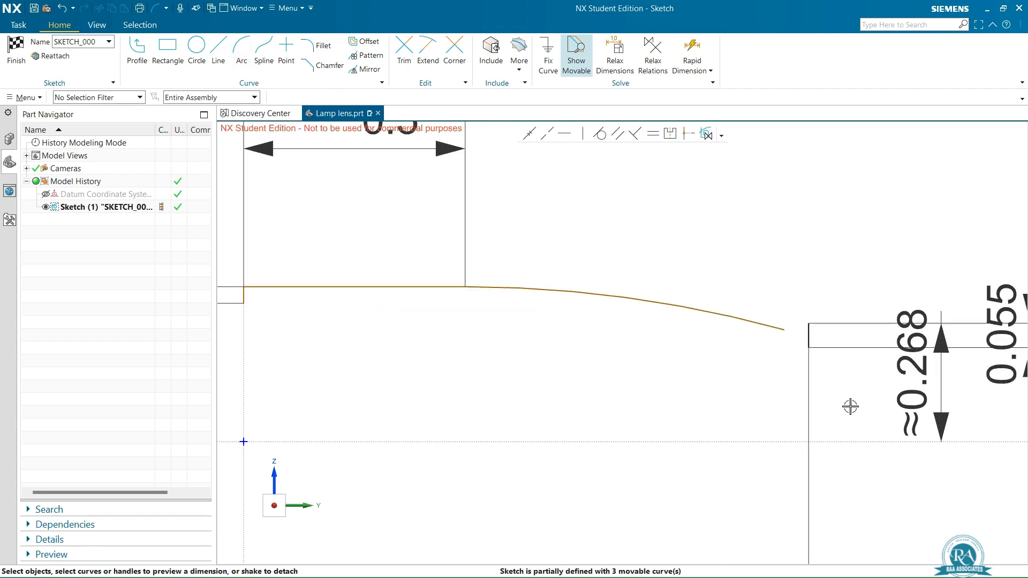
{"action": "scroll", "coordinate": [860, 396], "scroll_direction": "down", "scroll_amount": 4}
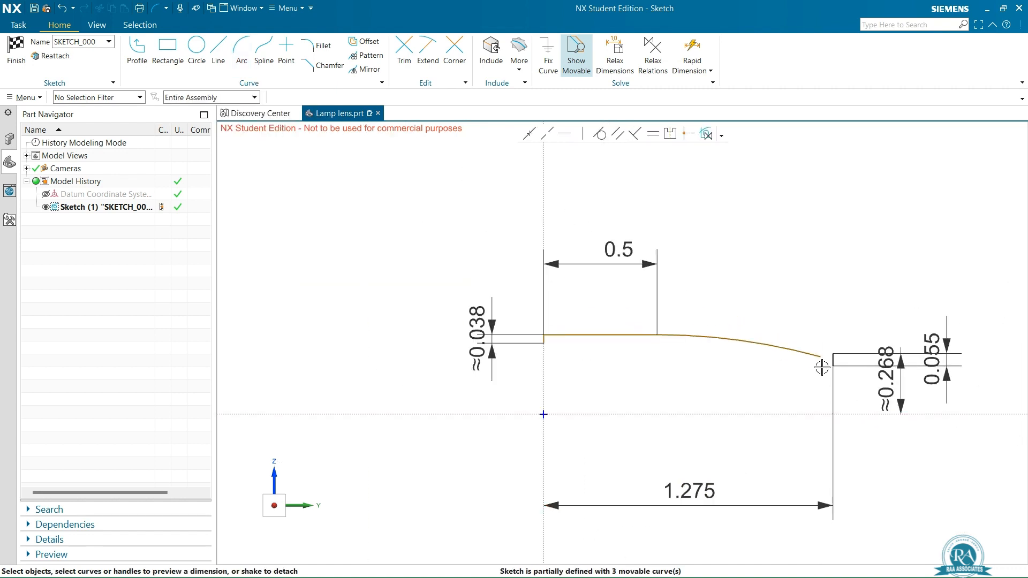
{"action": "scroll", "coordinate": [822, 365], "scroll_direction": "up", "scroll_amount": 4}
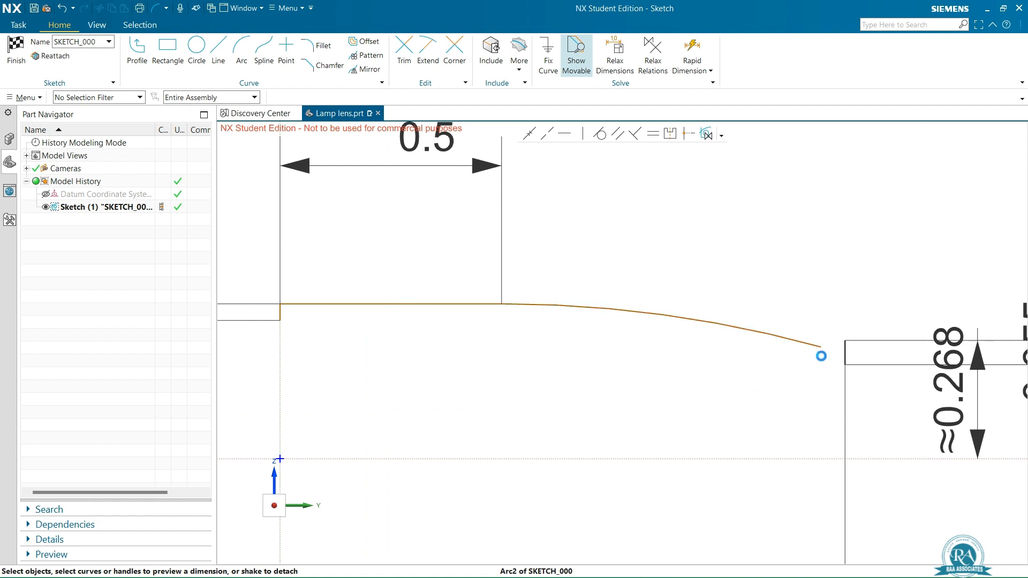
{"action": "left_click", "coordinate": [821, 350]}
{"action": "left_click_drag", "start_coordinate": [820, 349], "coordinate": [844, 341]}
{"action": "scroll", "coordinate": [439, 406], "scroll_direction": "down", "scroll_amount": 5}
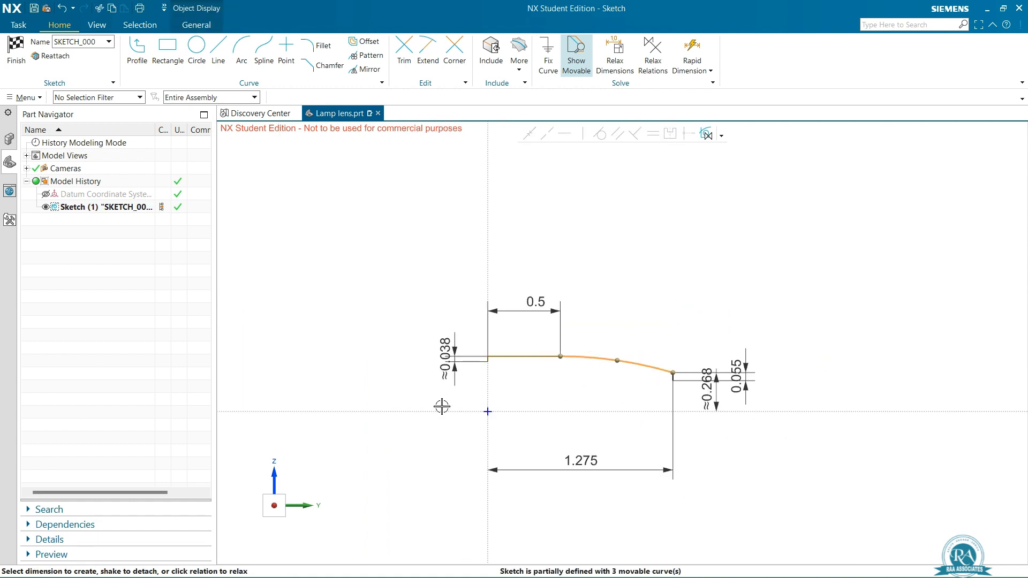
{"action": "scroll", "coordinate": [413, 402], "scroll_direction": "up", "scroll_amount": 4}
{"action": "scroll", "coordinate": [718, 367], "scroll_direction": "down", "scroll_amount": 3}
{"action": "scroll", "coordinate": [717, 369], "scroll_direction": "up", "scroll_amount": 2}
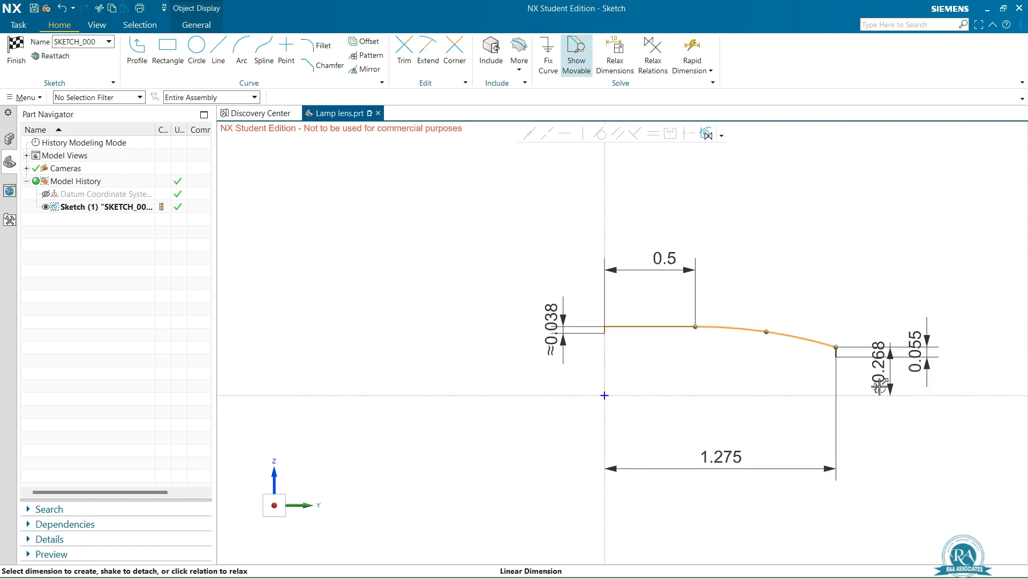
{"action": "key", "text": "Escape"}
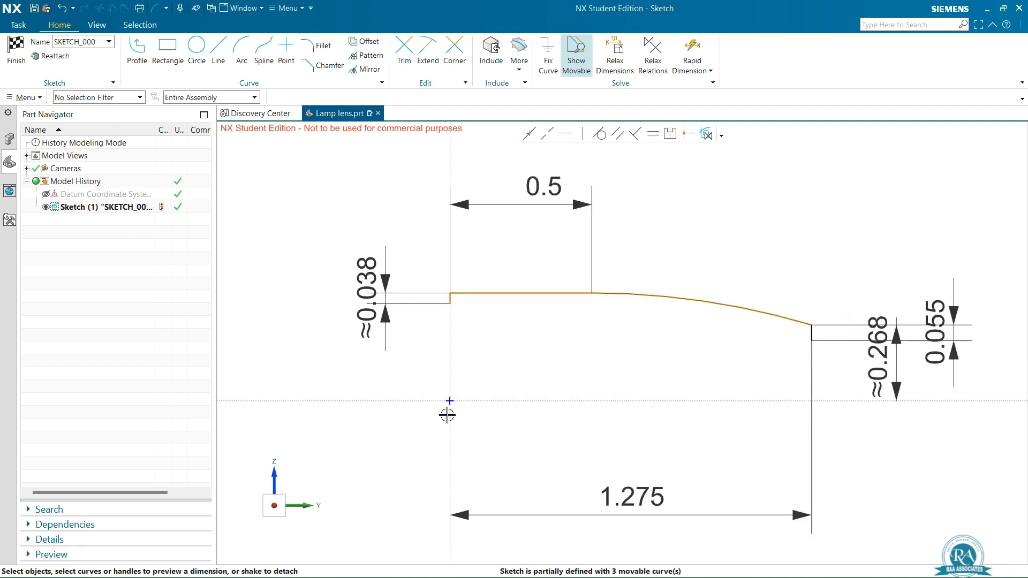
Step: Dimension the 0.5 horizontal line from the sketch's horizontal axis, place the dimension left of the profile, and set it to 0.35
{"action": "left_click", "coordinate": [387, 400]}
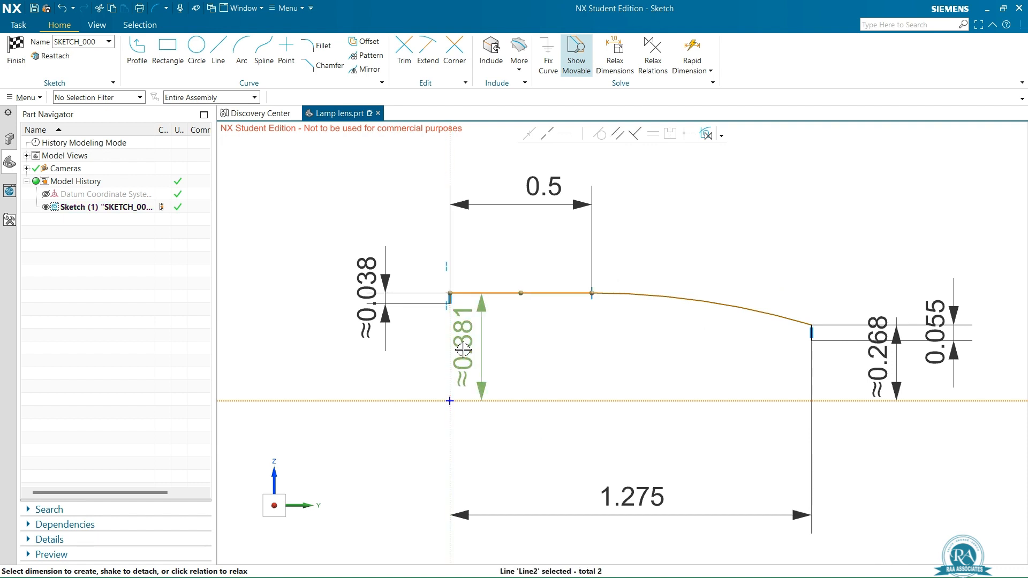
{"action": "left_click_drag", "start_coordinate": [463, 349], "coordinate": [271, 356]}
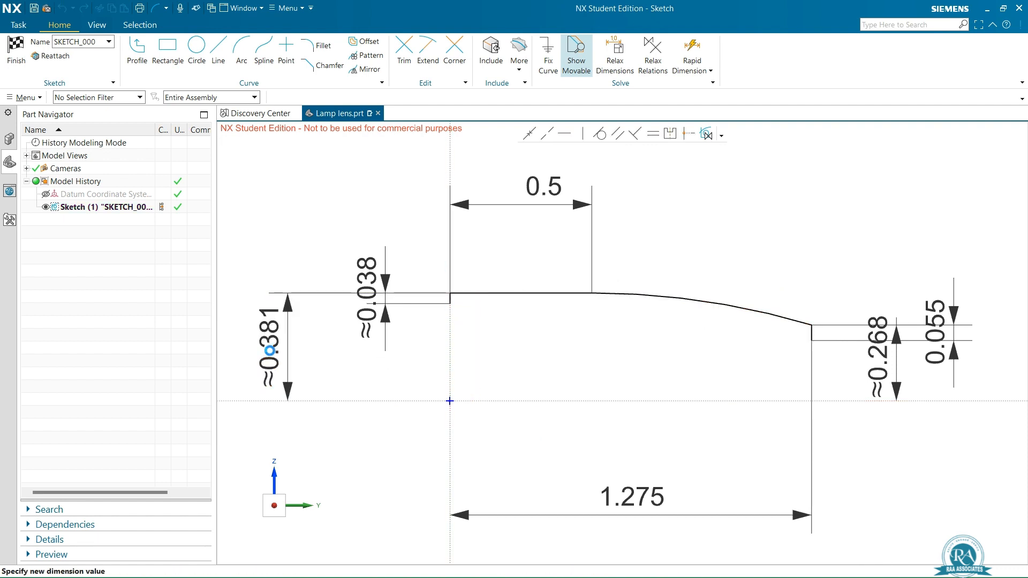
{"action": "type", "text": "0"}
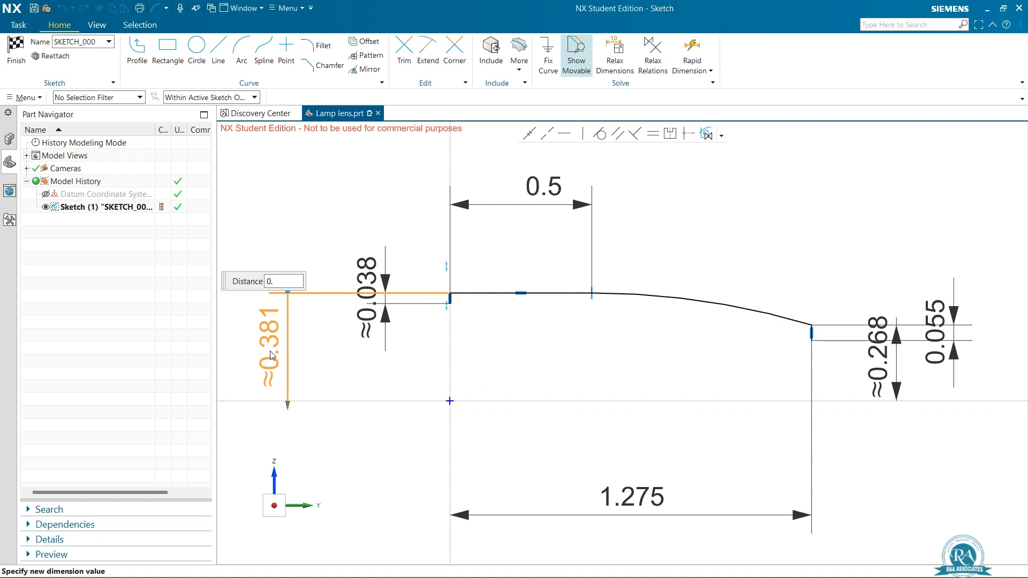
{"action": "type", "text": ".35"}
{"action": "key", "text": "Return"}
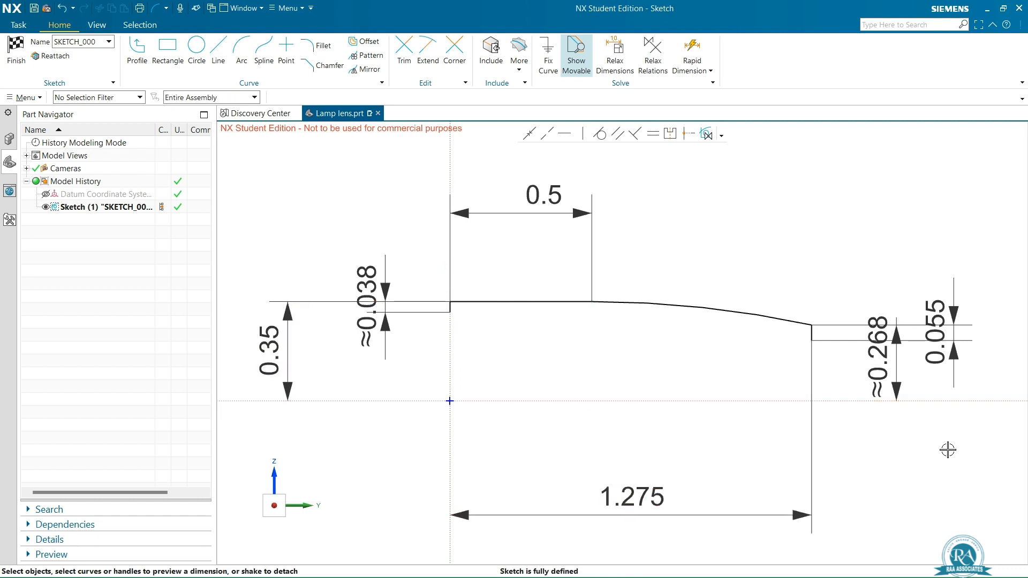
Step: Start a profile at the lower end of the 0.055 vertical line with a line 0.025 long at 180°
{"action": "scroll", "coordinate": [974, 420], "scroll_direction": "up", "scroll_amount": 2}
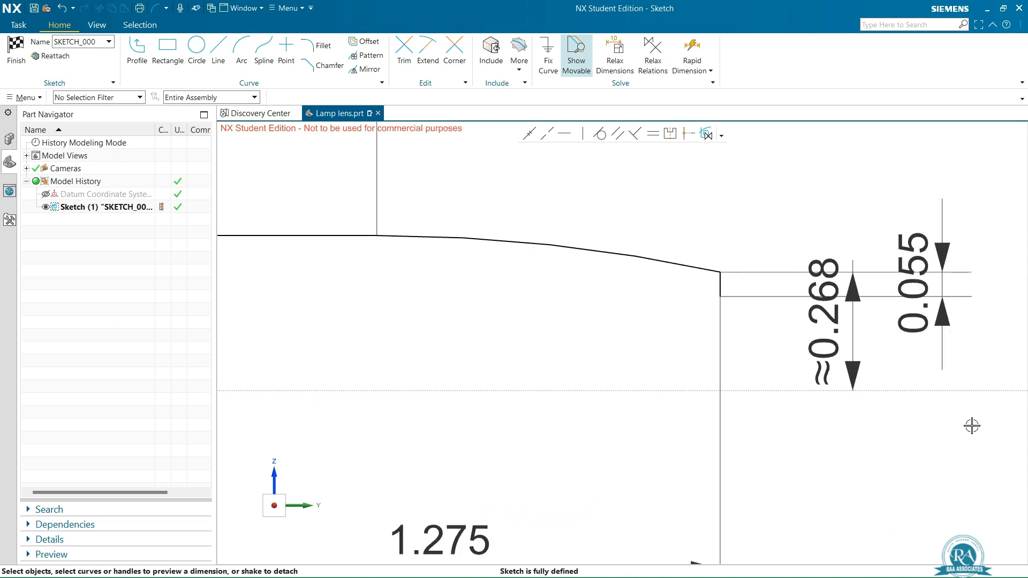
{"action": "scroll", "coordinate": [725, 429], "scroll_direction": "down", "scroll_amount": 2}
{"action": "scroll", "coordinate": [717, 424], "scroll_direction": "up", "scroll_amount": 2}
{"action": "scroll", "coordinate": [803, 382], "scroll_direction": "down", "scroll_amount": 1}
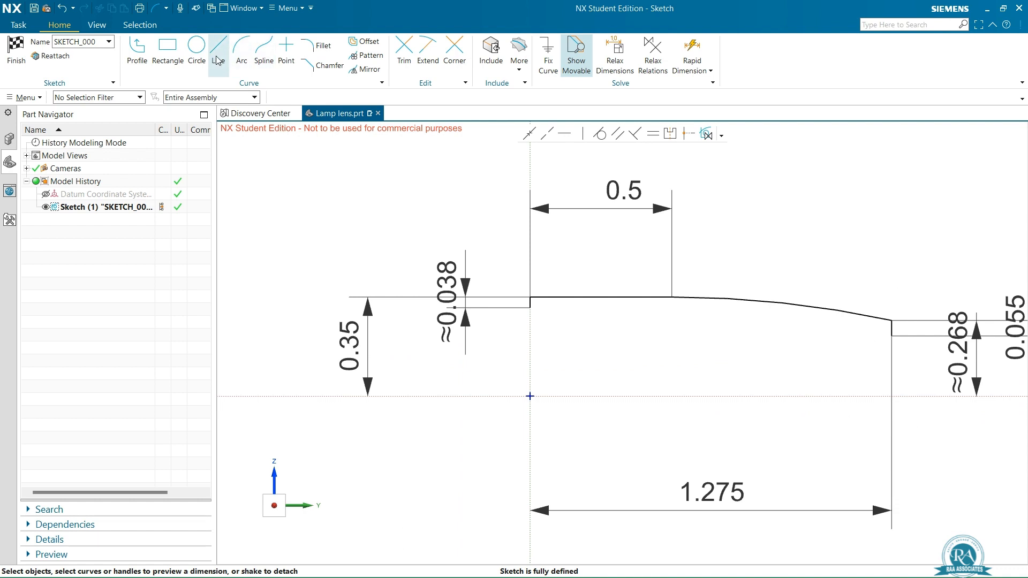
{"action": "left_click", "coordinate": [137, 53]}
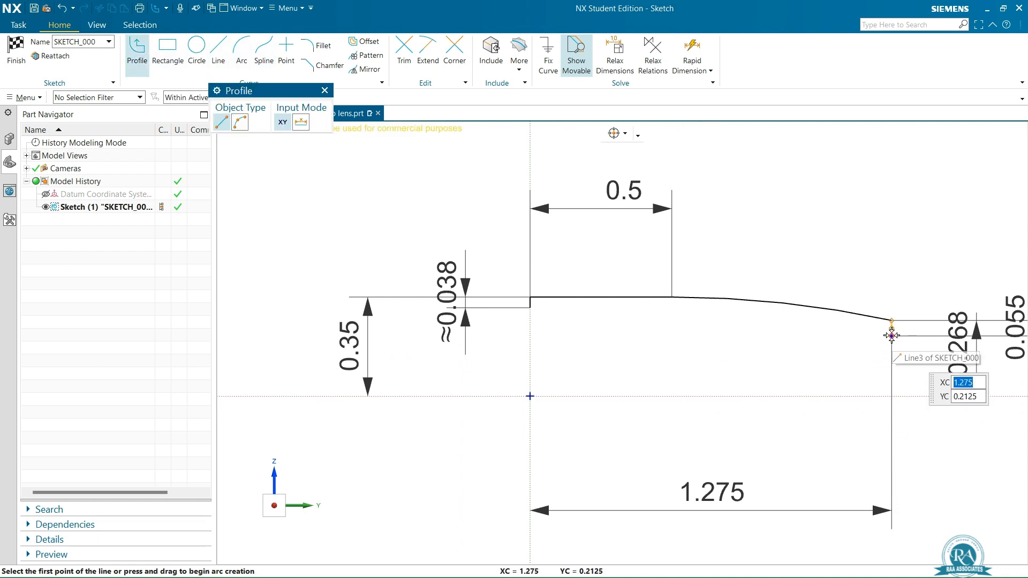
{"action": "left_click", "coordinate": [891, 336]}
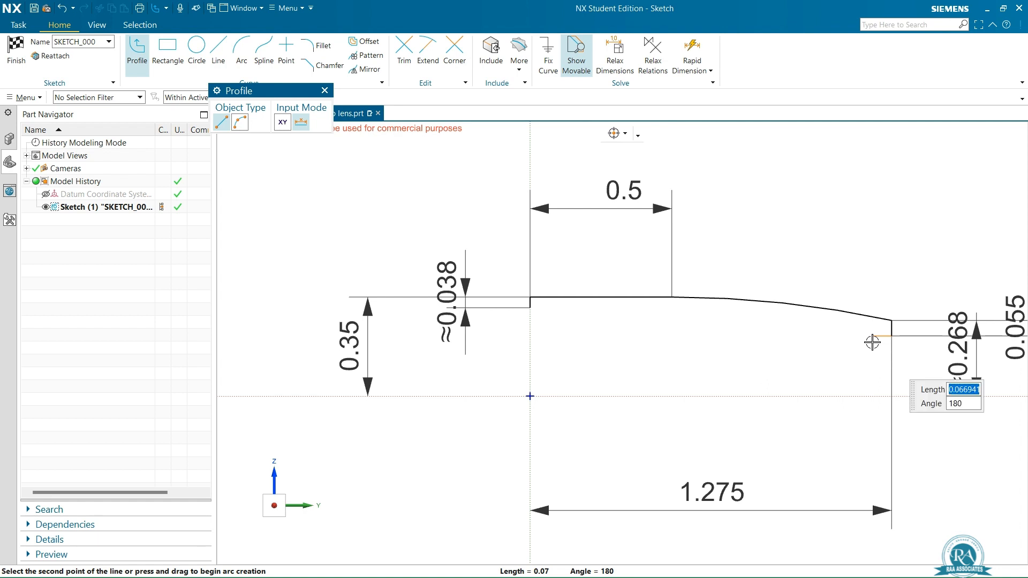
{"action": "type", "text": "0.025"}
{"action": "key", "text": "Tab"}
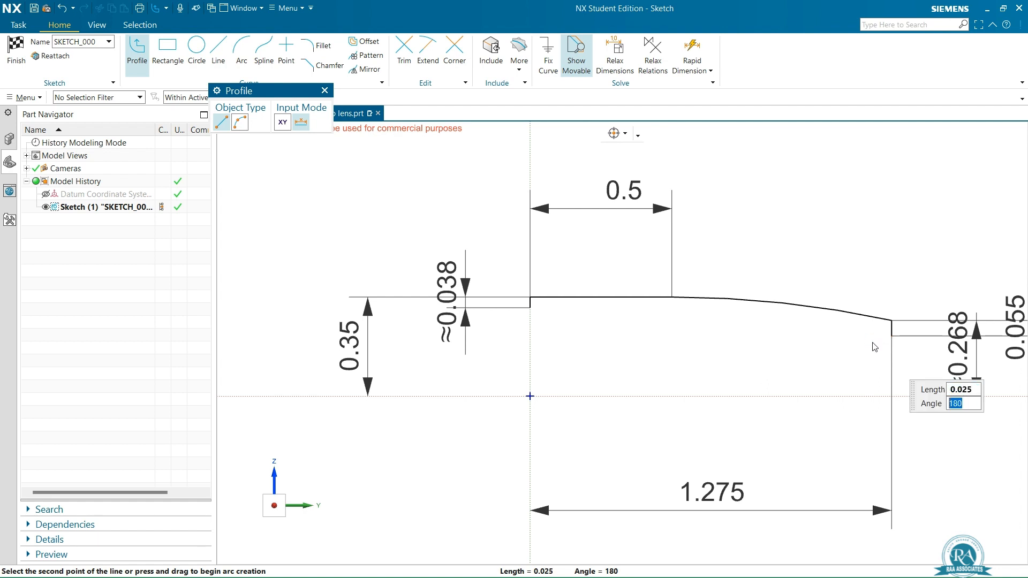
{"action": "key", "text": "Return"}
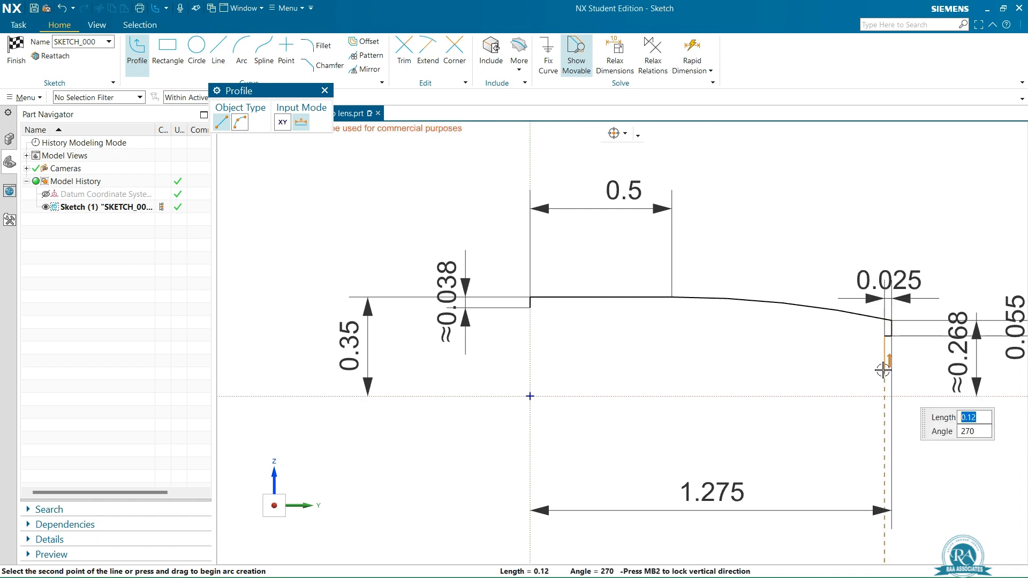
Step: Continue the profile with a line 0.025 long at 270° and another 0.025 long at 180°
{"action": "type", "text": "0."}
{"action": "key", "text": "Tab"}
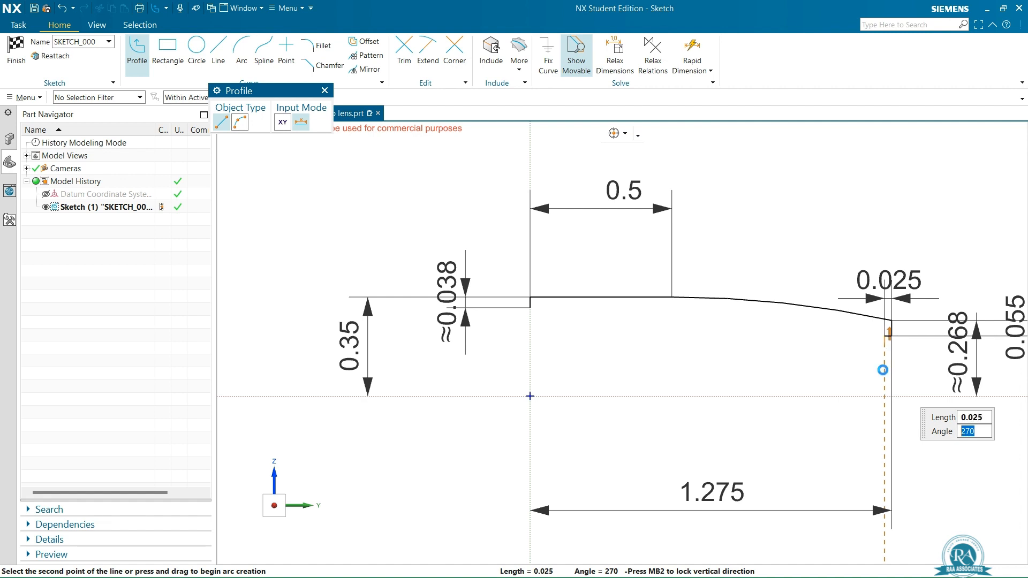
{"action": "key", "text": "Return"}
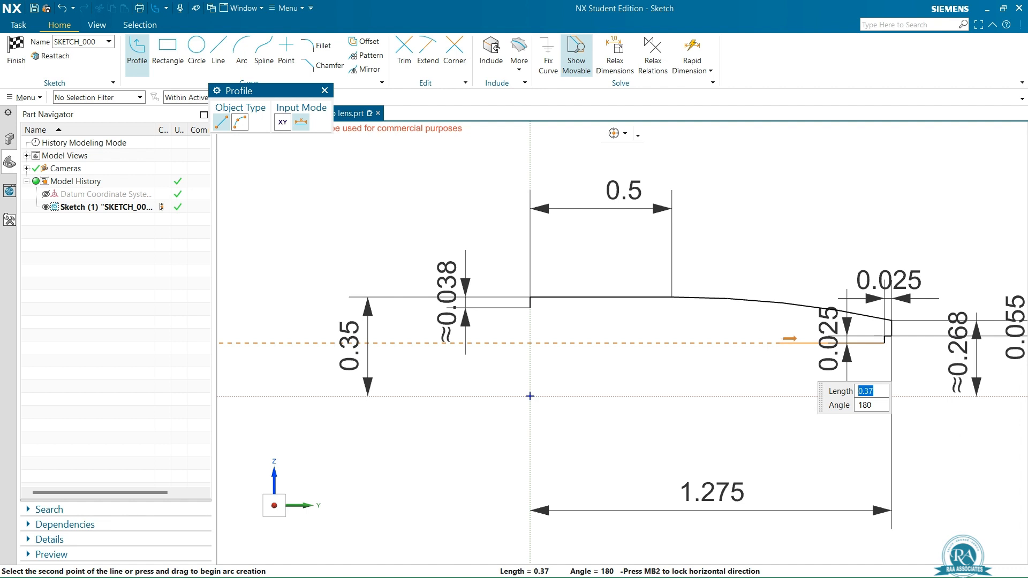
{"action": "type", "text": "0."}
{"action": "key", "text": "Tab"}
{"action": "key", "text": "Return"}
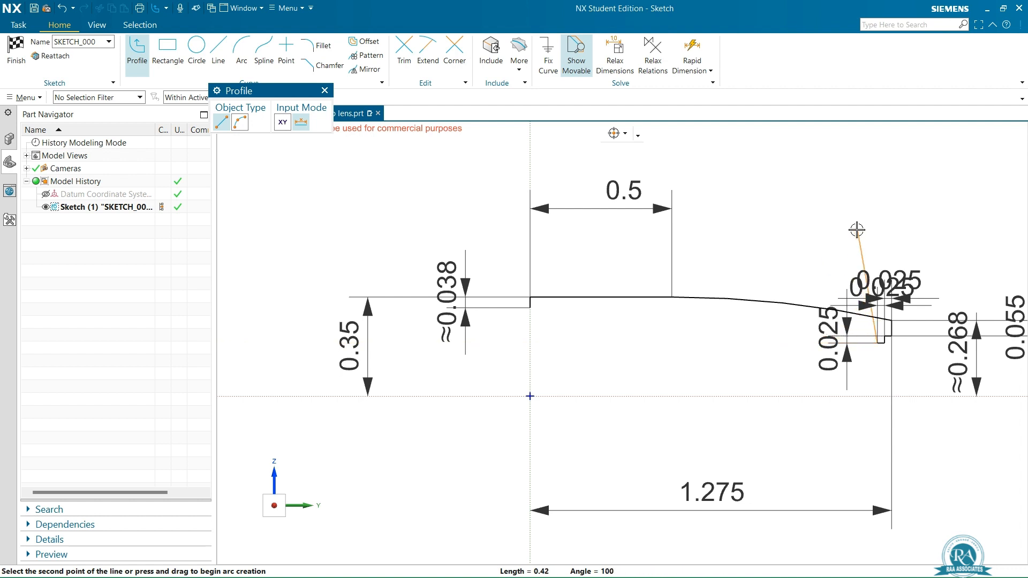
Step: Continue the profile with a vertical line running up past the arc, and end the profile there
{"action": "left_click", "coordinate": [877, 185]}
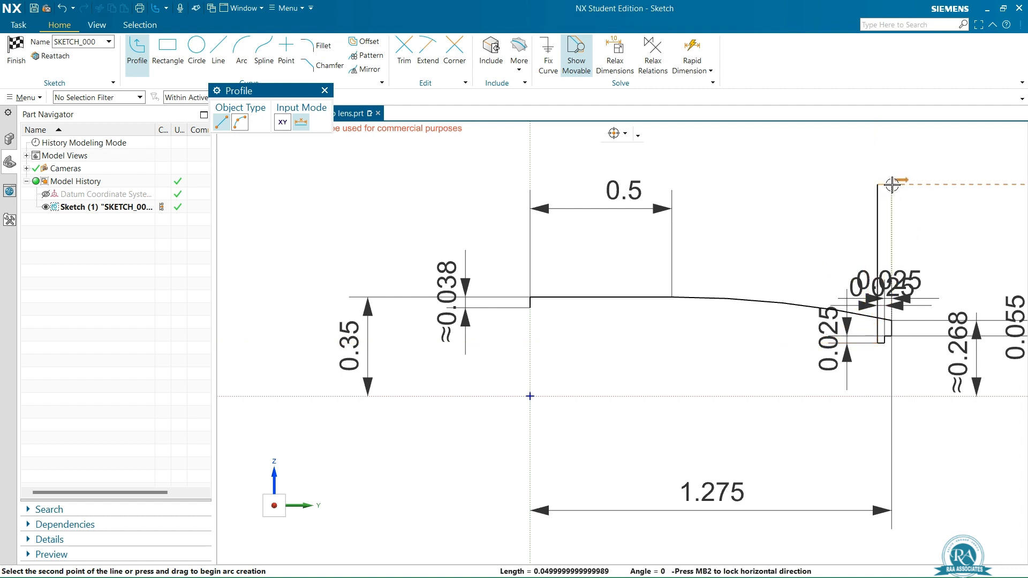
{"action": "key", "text": "Escape"}
{"action": "key", "text": "Escape"}
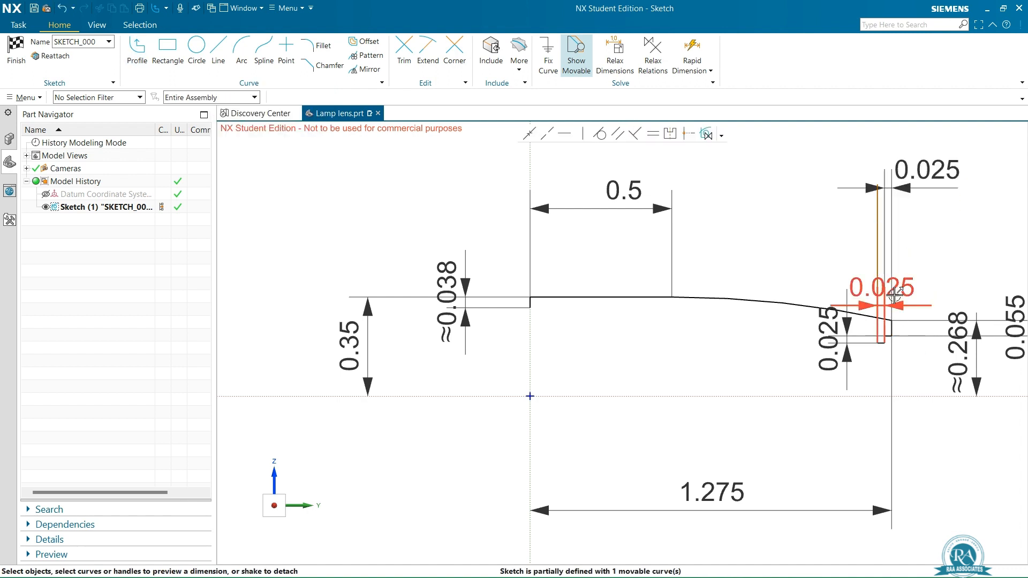
Step: Move the lower step line's horizontal 0.025 dimension to the right of the profile and the vertical 0.025 dimension above the arc
{"action": "left_click_drag", "start_coordinate": [921, 263], "coordinate": [994, 238]}
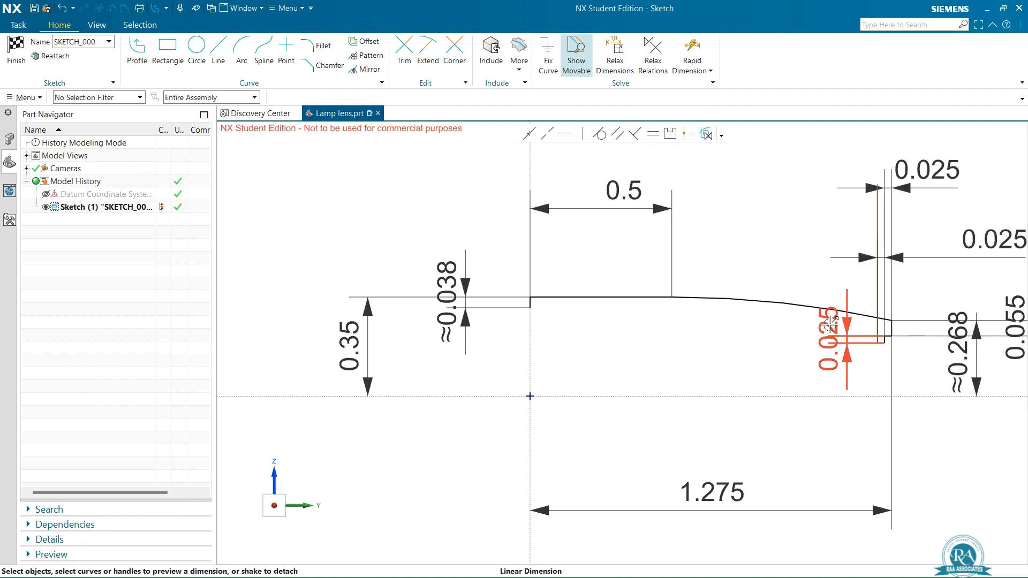
{"action": "mouse_move", "coordinate": [827, 329]}
{"action": "left_mouse_down"}
{"action": "mouse_move", "coordinate": [879, 270]}
{"action": "mouse_move", "coordinate": [797, 189]}
{"action": "left_mouse_up"}
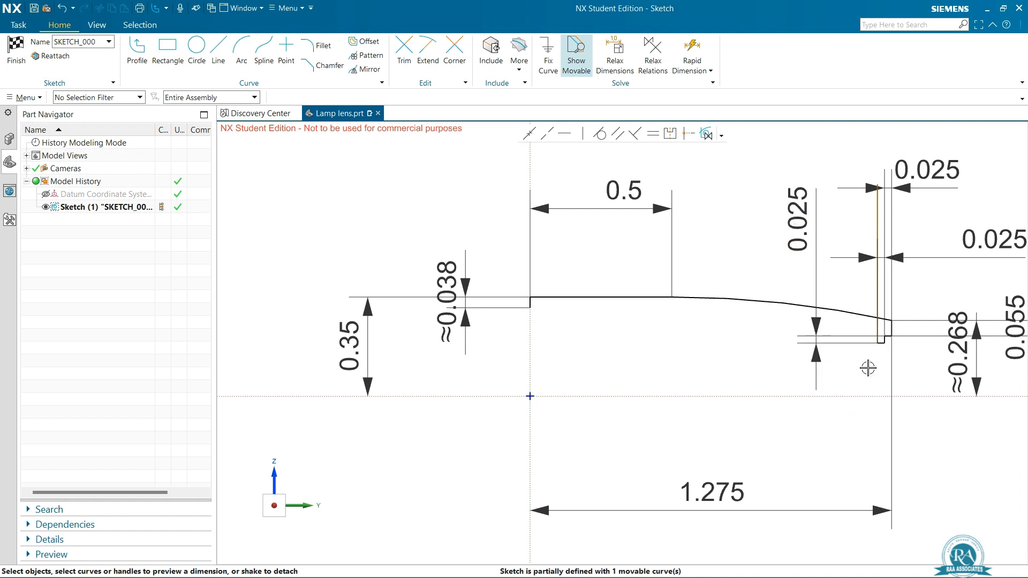
Step: Draw a horizontal profile line 0.5 long at 0° from the lower end of the short vertical line on the sketch's vertical axis
{"action": "scroll", "coordinate": [856, 357], "scroll_direction": "up", "scroll_amount": 2}
{"action": "scroll", "coordinate": [620, 385], "scroll_direction": "down", "scroll_amount": 2}
{"action": "scroll", "coordinate": [598, 344], "scroll_direction": "up", "scroll_amount": 2}
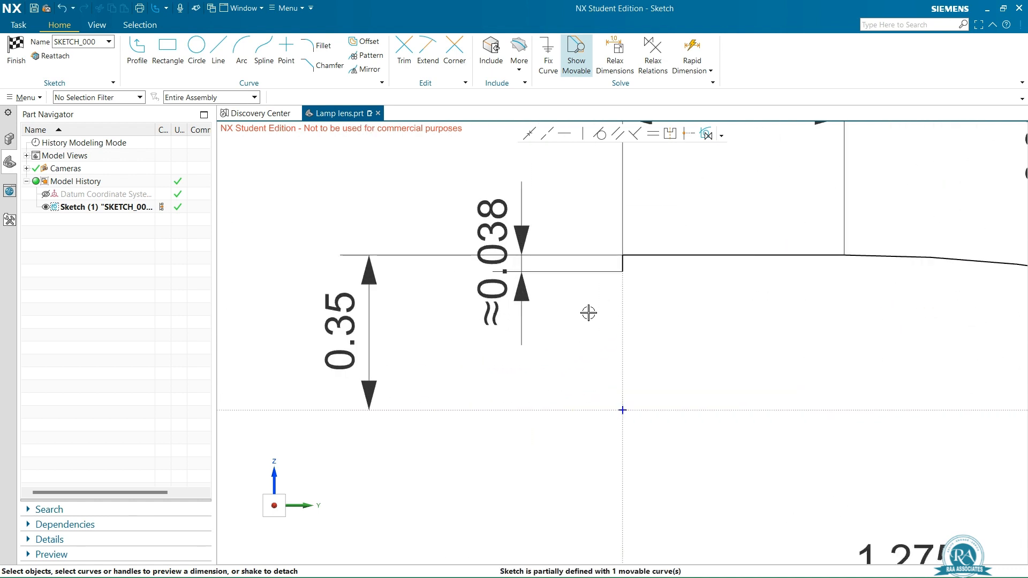
{"action": "left_click", "coordinate": [137, 51]}
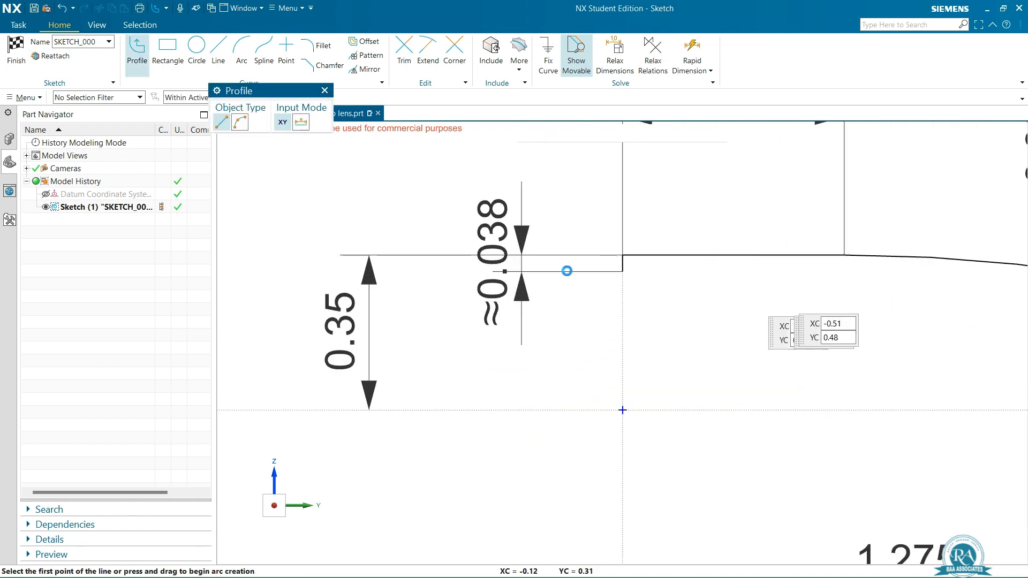
{"action": "left_click", "coordinate": [623, 271]}
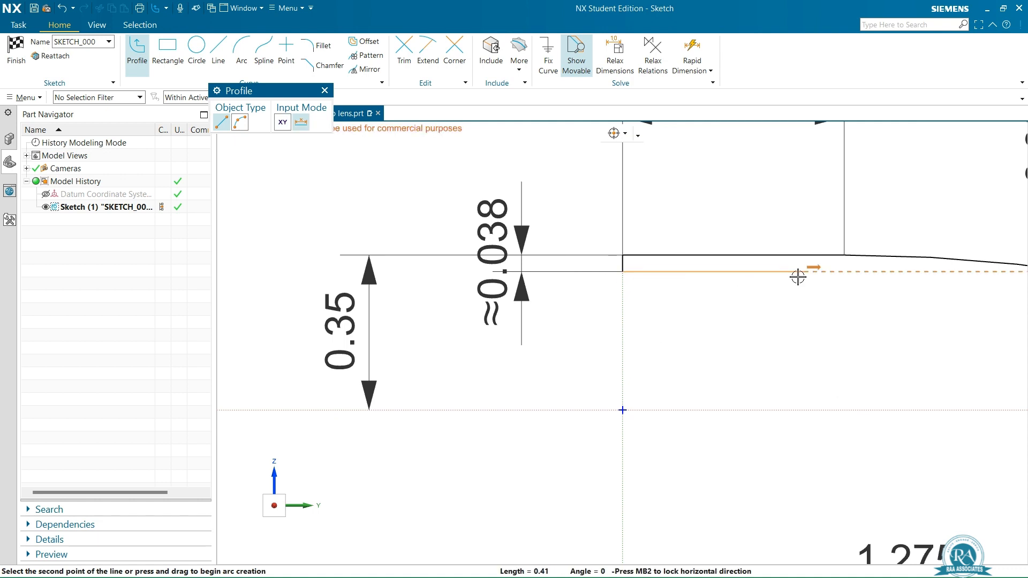
{"action": "type", "text": "0"}
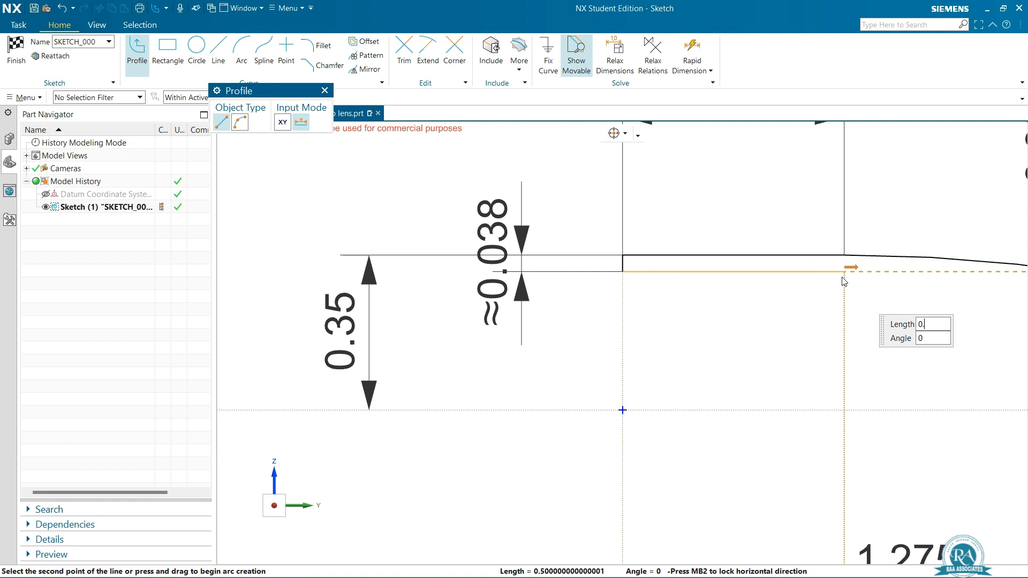
{"action": "type", "text": ".5"}
{"action": "key", "text": "Return"}
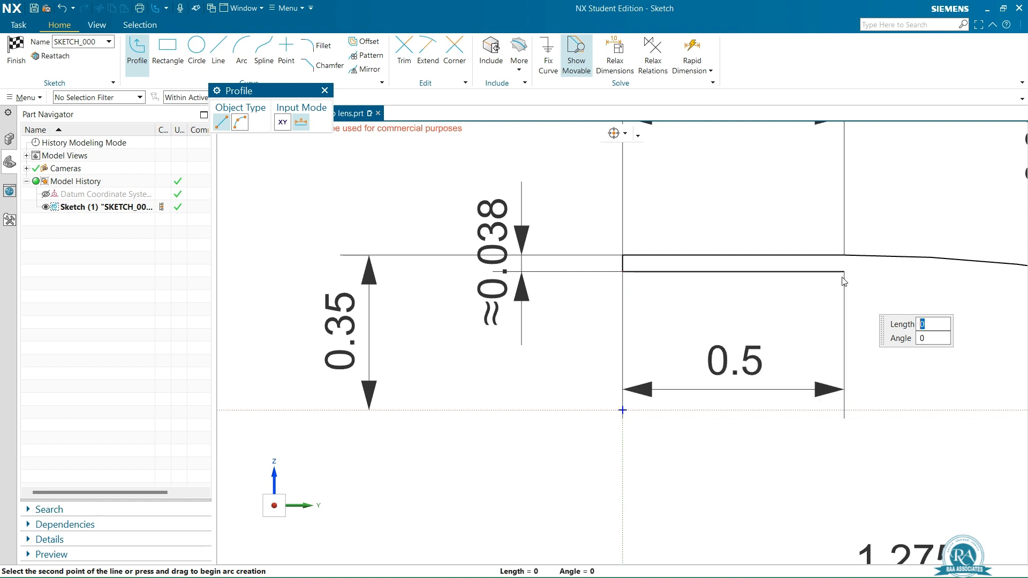
Step: Continue the profile from the right end of the lower 0.5 line with a vertical line 0.07035 long at 270°
{"action": "scroll", "coordinate": [867, 316], "scroll_direction": "up", "scroll_amount": 2}
{"action": "scroll", "coordinate": [874, 337], "scroll_direction": "up", "scroll_amount": 2}
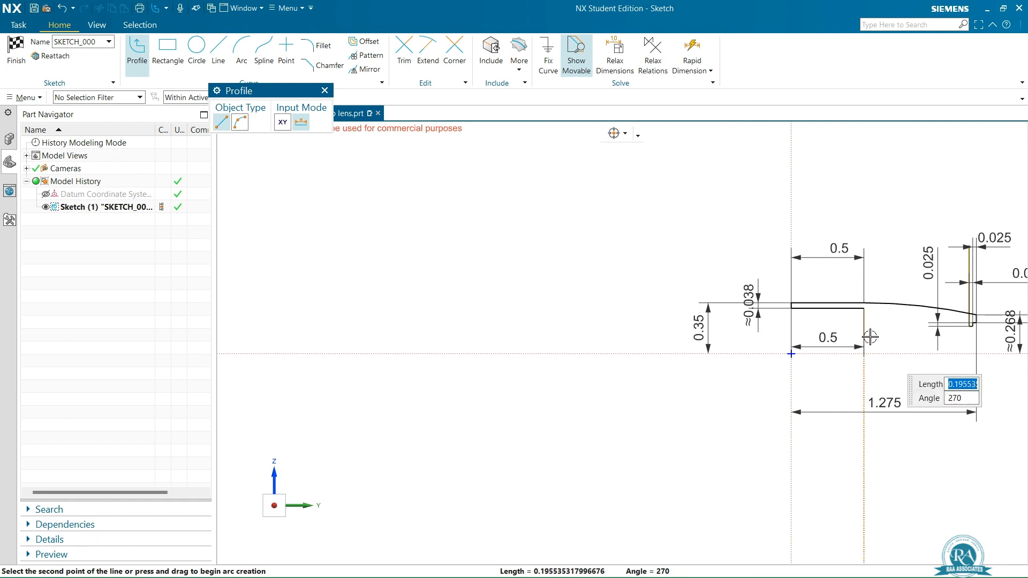
{"action": "type", "text": "0.07035"}
{"action": "key", "text": "Return"}
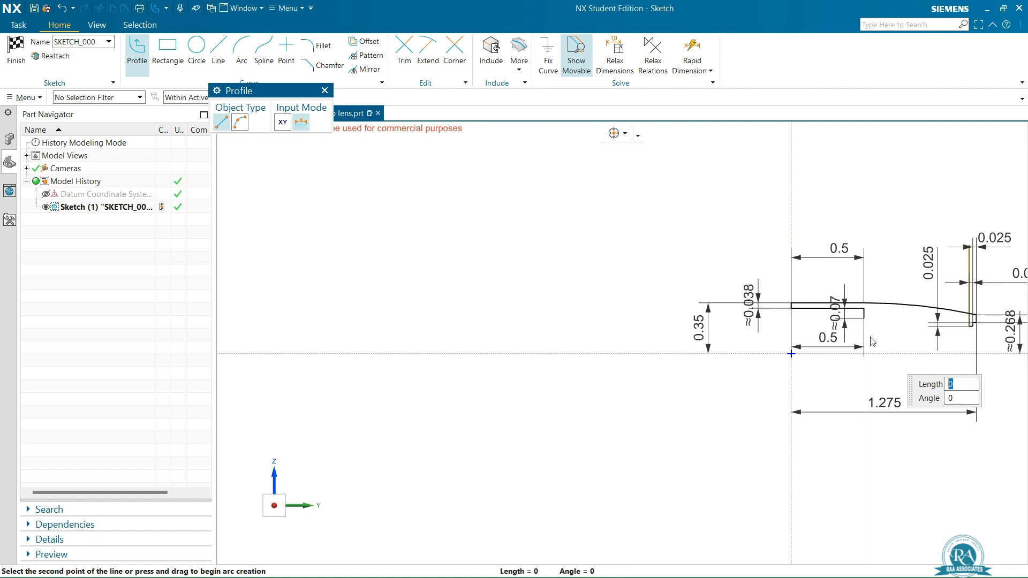
Step: Continue the profile with a horizontal line 0.358 long at 0° from the lower end of the 0.07035 vertical line
{"action": "scroll", "coordinate": [872, 341], "scroll_direction": "up", "scroll_amount": 5}
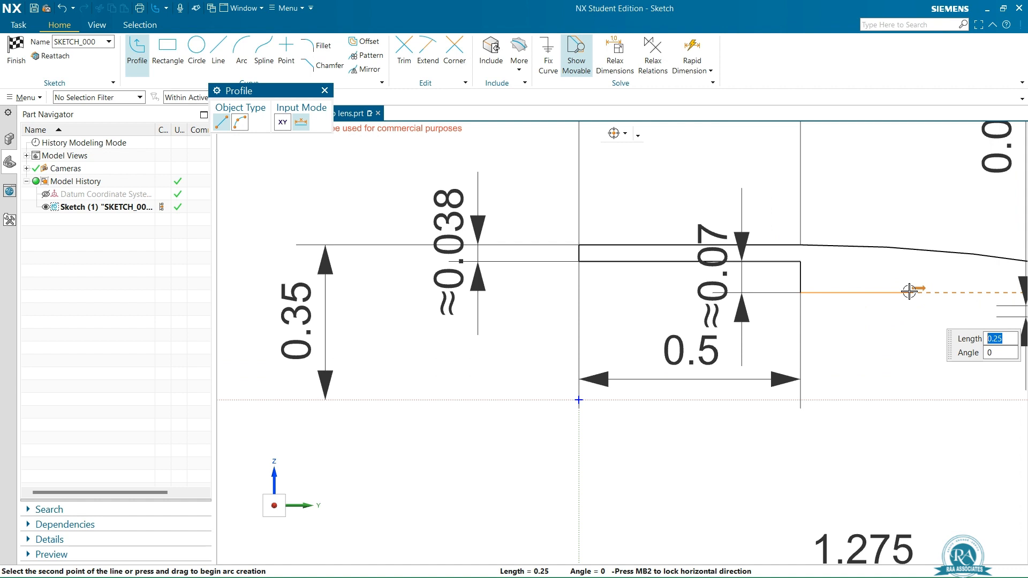
{"action": "type", "text": "0"}
{"action": "key", "text": "Return"}
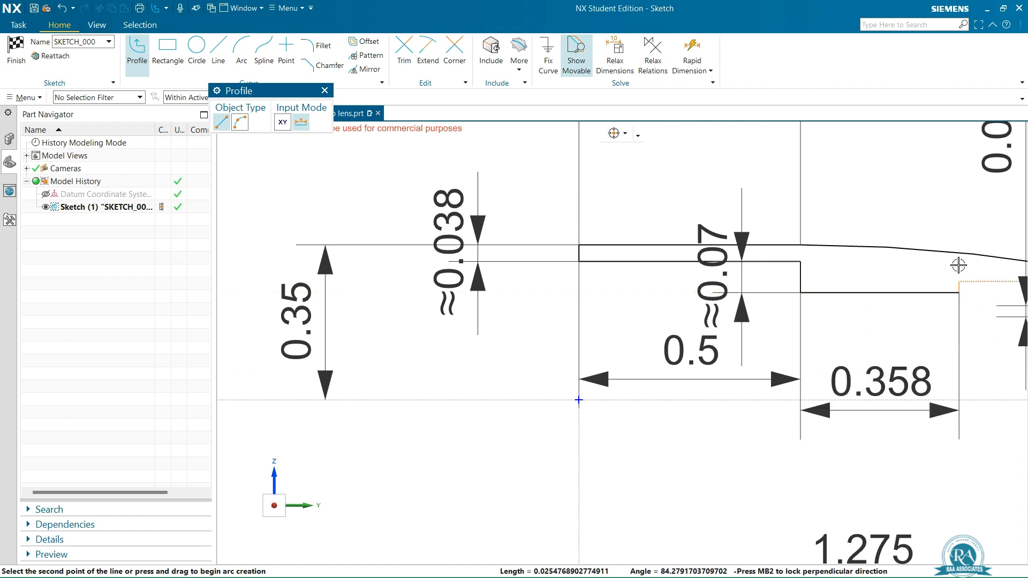
Step: Draw a vertical profile line from the right end of the 0.358 line up past the arc, end the profile and reorient the view to the sketch
{"action": "left_click", "coordinate": [959, 183]}
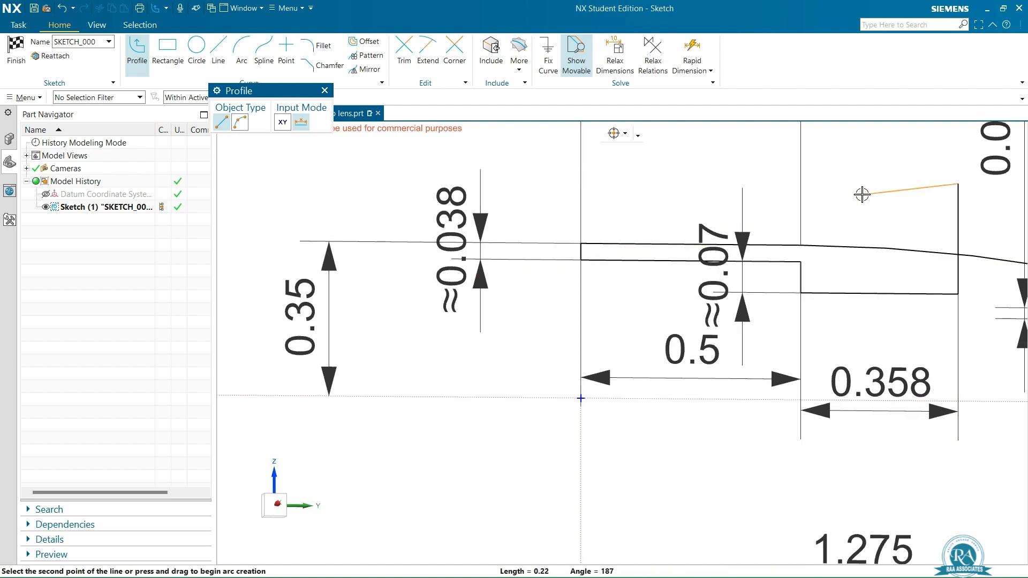
{"action": "key", "text": "Escape"}
{"action": "right_click", "coordinate": [854, 174]}
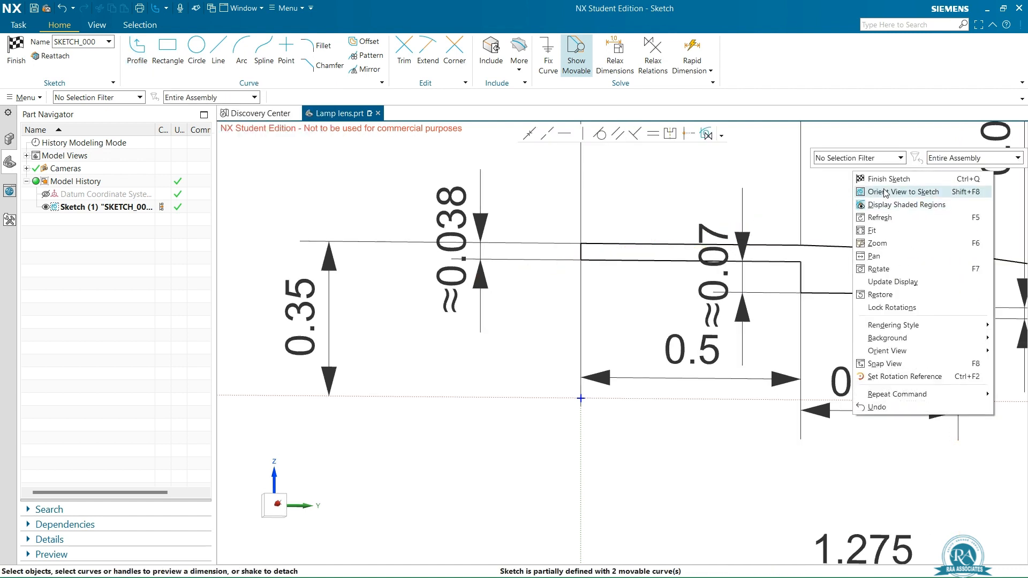
{"action": "left_click", "coordinate": [878, 191]}
{"action": "scroll", "coordinate": [868, 325], "scroll_direction": "up", "scroll_amount": 4}
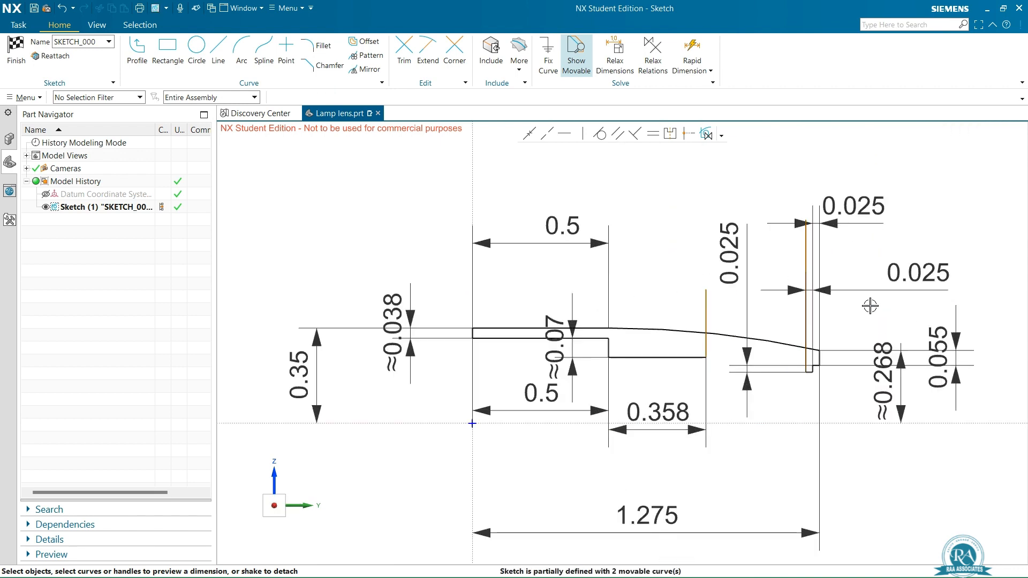
Step: Offset the upper arc downward to the inside of the profile by 0.0375 in
{"action": "scroll", "coordinate": [623, 411], "scroll_direction": "up", "scroll_amount": 2}
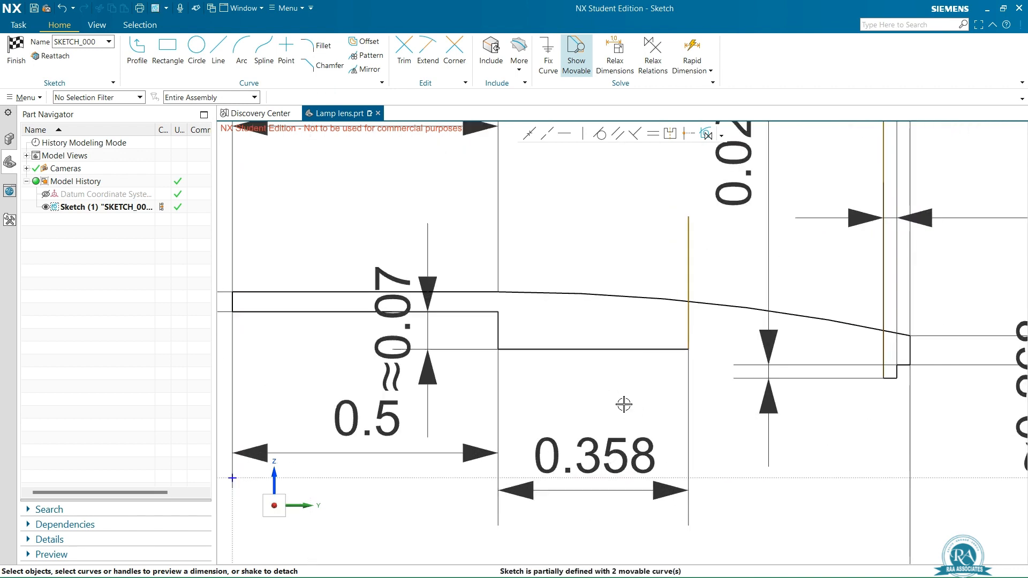
{"action": "left_click", "coordinate": [370, 41]}
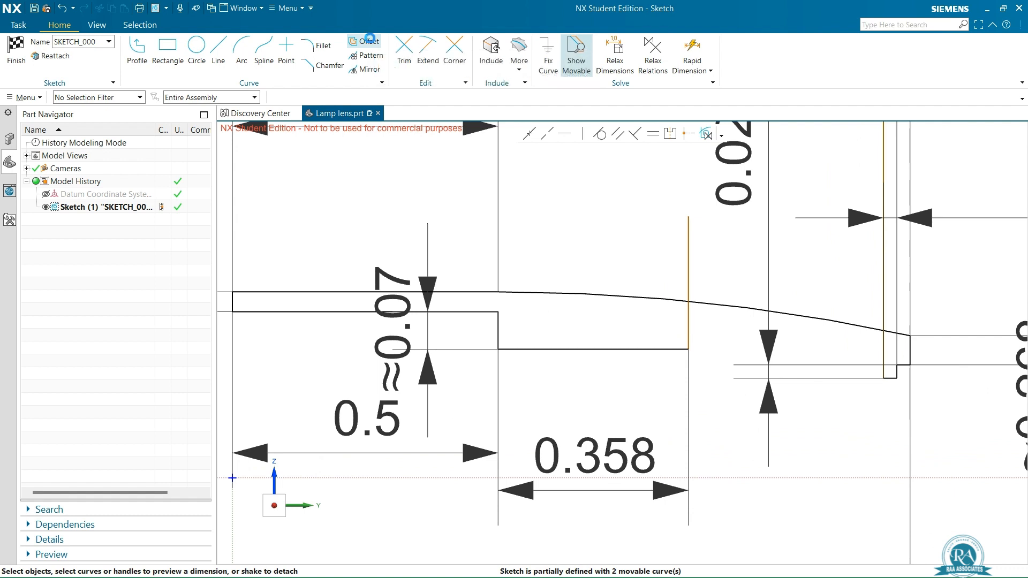
{"action": "left_click", "coordinate": [604, 295]}
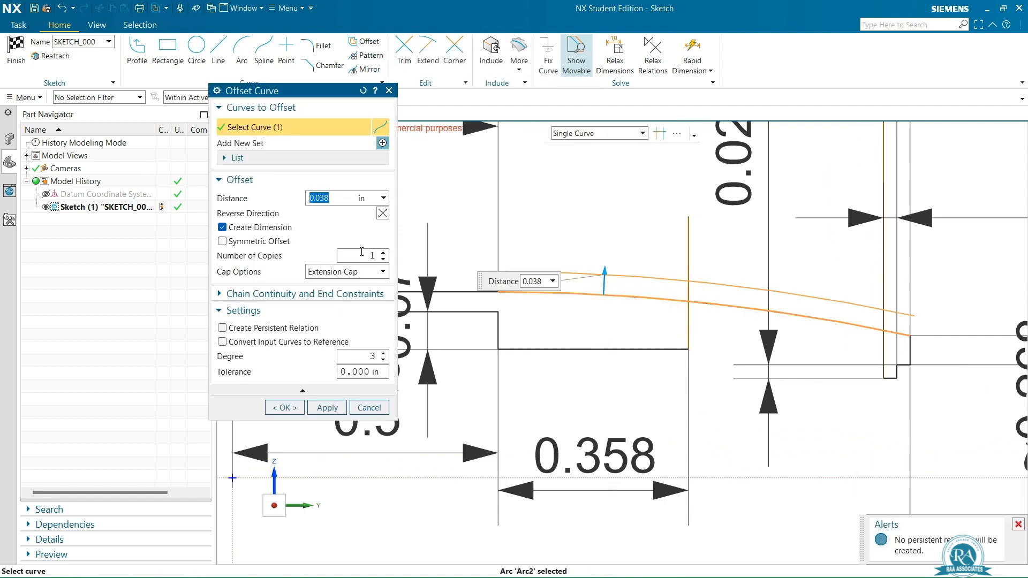
{"action": "left_click", "coordinate": [383, 213]}
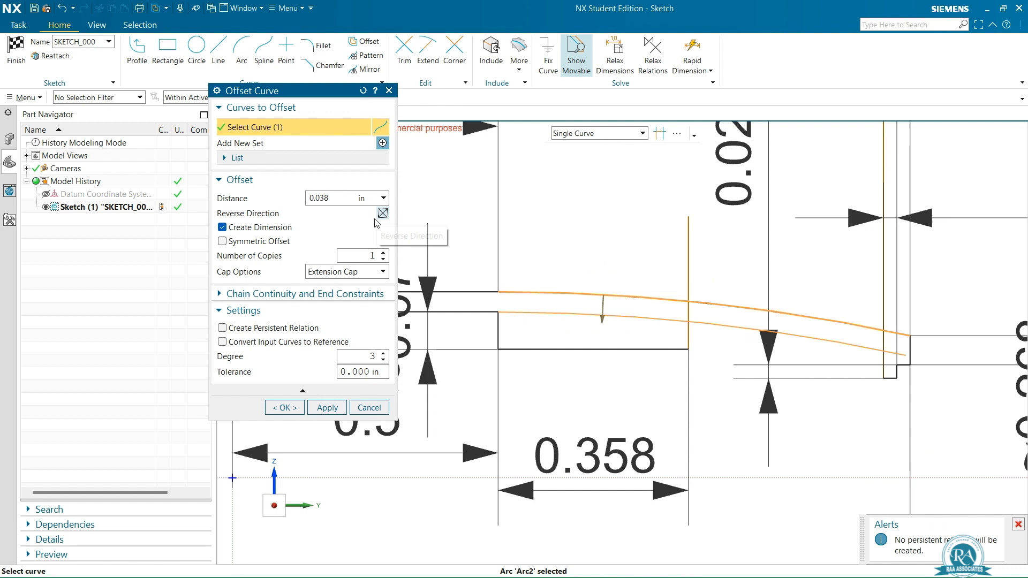
{"action": "left_click", "coordinate": [337, 196]}
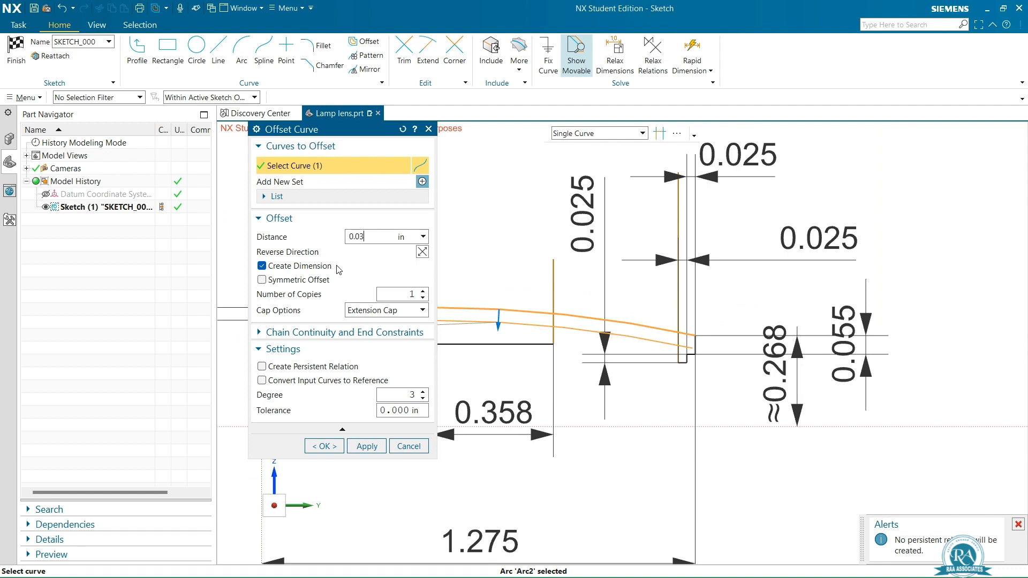
{"action": "key", "text": "Return"}
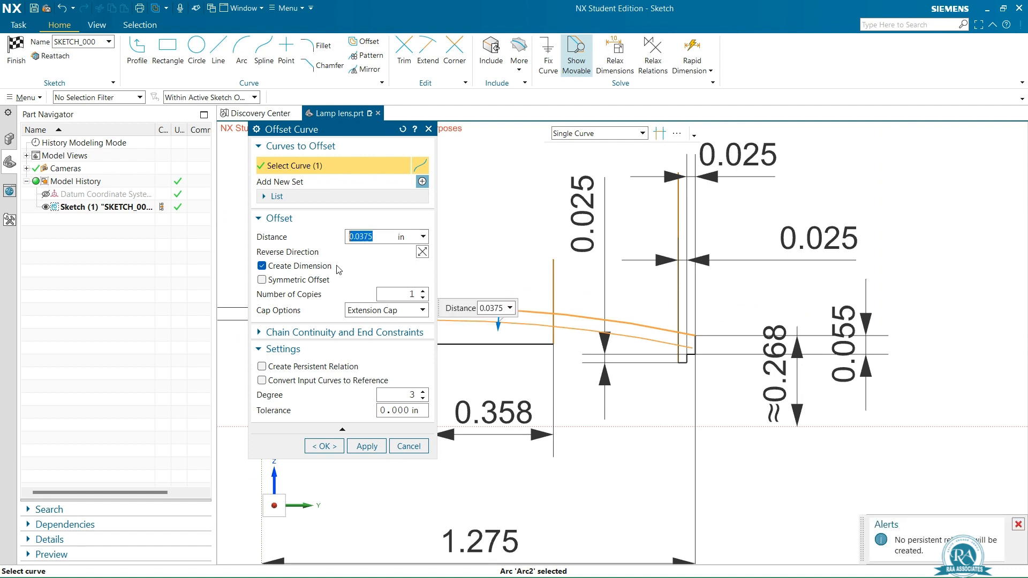
{"action": "left_click", "coordinate": [325, 446]}
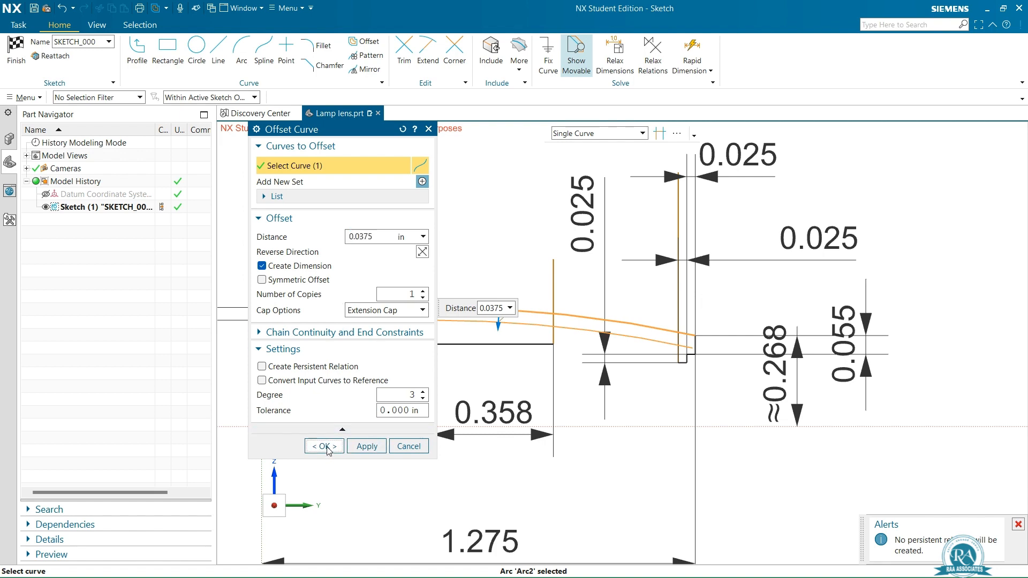
Step: Make a corner between the vertical line at the end of the 0.358 line and the offset arc, keeping the arc's rim side
{"action": "scroll", "coordinate": [451, 331], "scroll_direction": "down", "scroll_amount": 2}
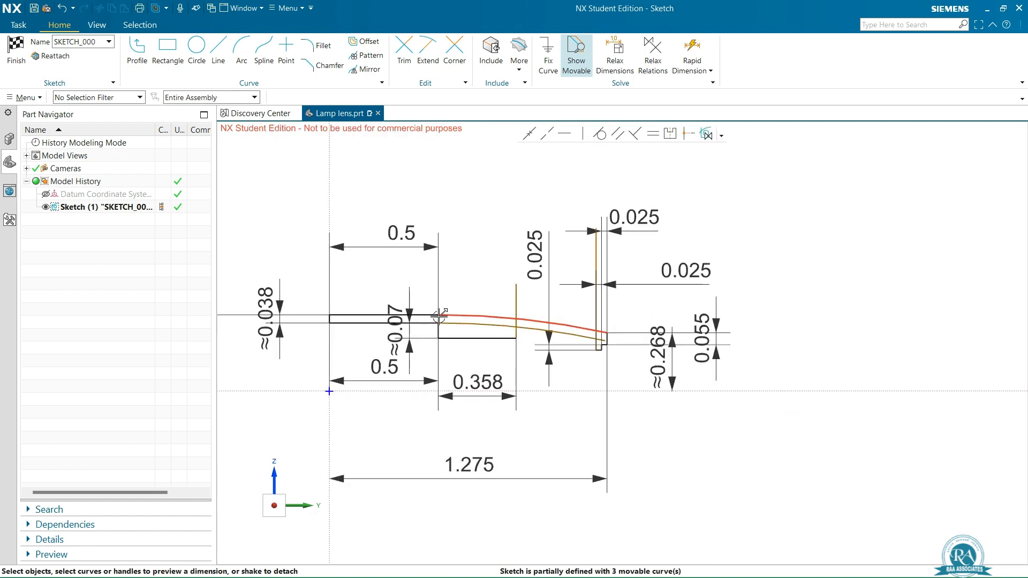
{"action": "scroll", "coordinate": [421, 330], "scroll_direction": "up", "scroll_amount": 7}
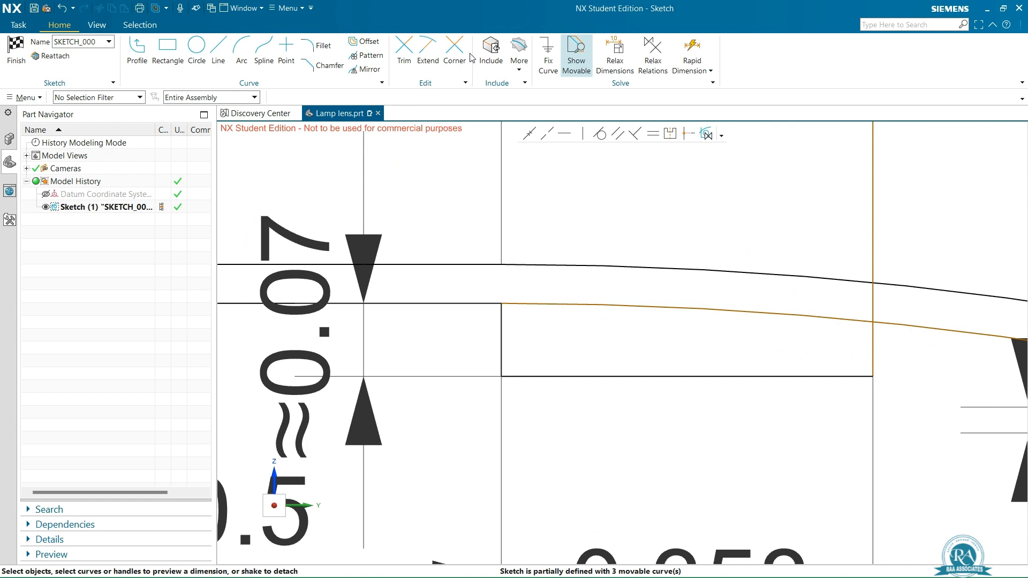
{"action": "left_click", "coordinate": [456, 52]}
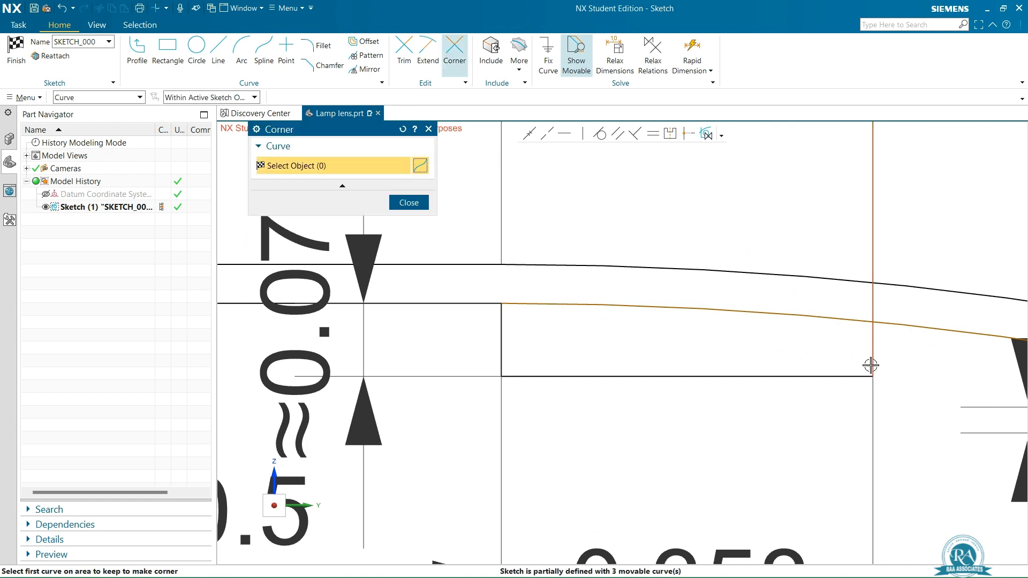
{"action": "left_click", "coordinate": [873, 351]}
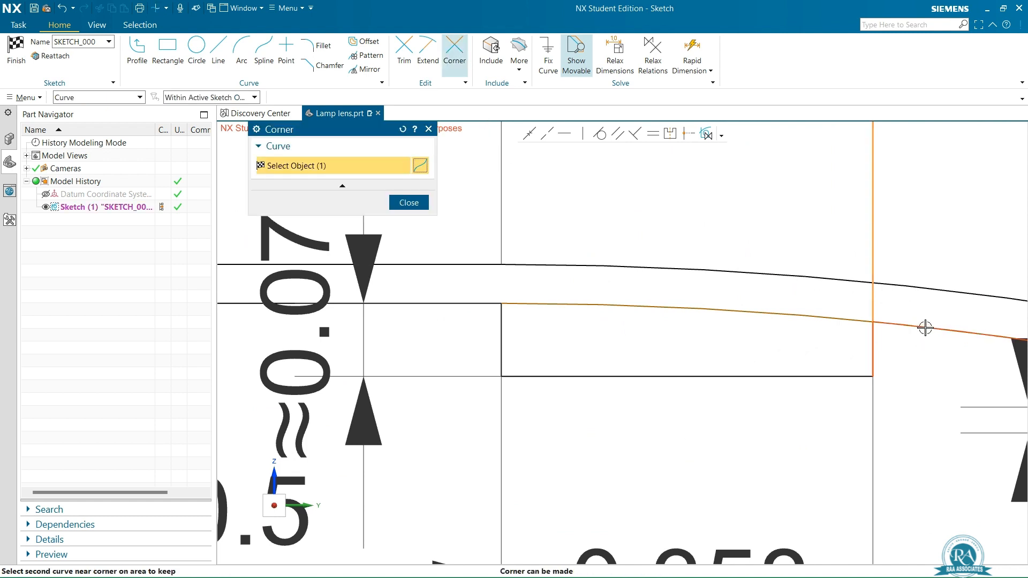
{"action": "left_click", "coordinate": [925, 328]}
Step: Make a corner between the offset arc and the inner vertical line of the rim step, closing the profile
{"action": "scroll", "coordinate": [867, 338], "scroll_direction": "down", "scroll_amount": 4}
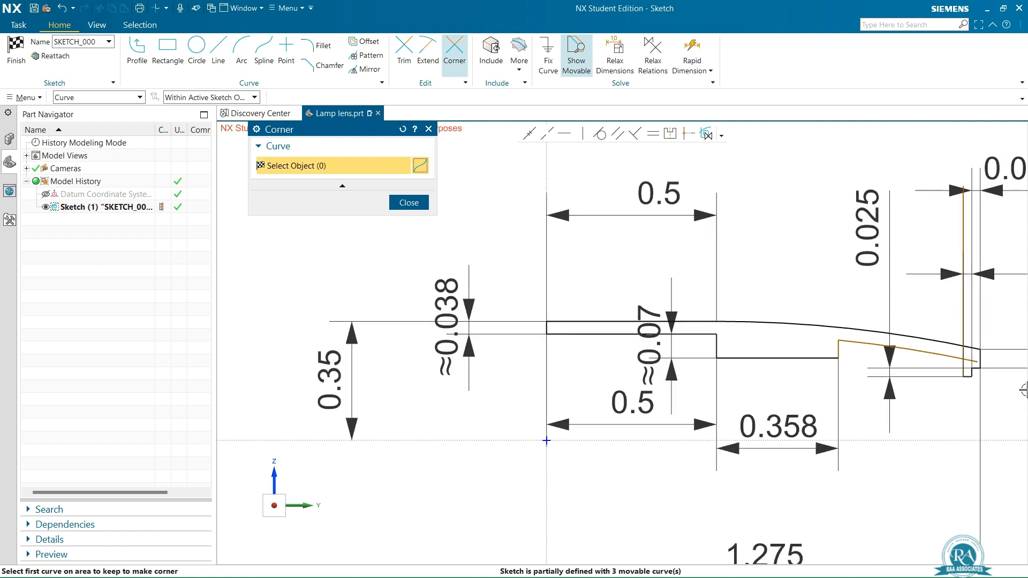
{"action": "scroll", "coordinate": [985, 370], "scroll_direction": "up", "scroll_amount": 5}
{"action": "left_click", "coordinate": [893, 336]}
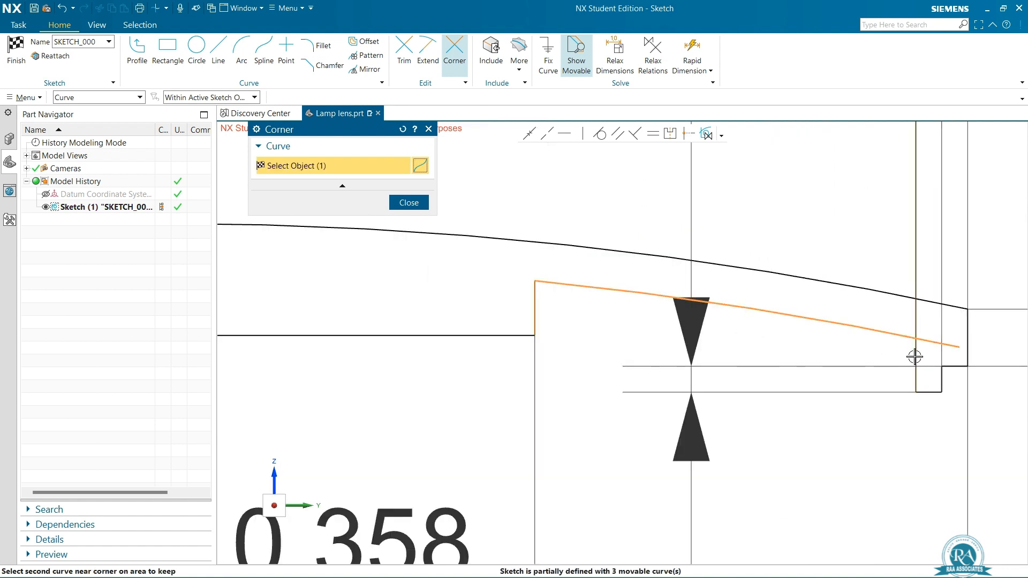
{"action": "left_click", "coordinate": [915, 374]}
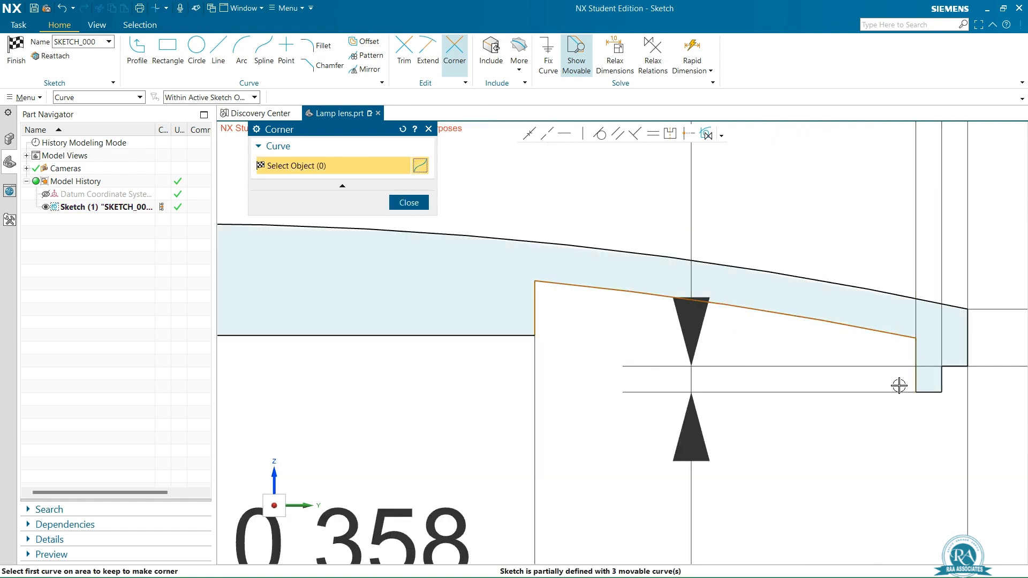
{"action": "scroll", "coordinate": [615, 337], "scroll_direction": "down", "scroll_amount": 6}
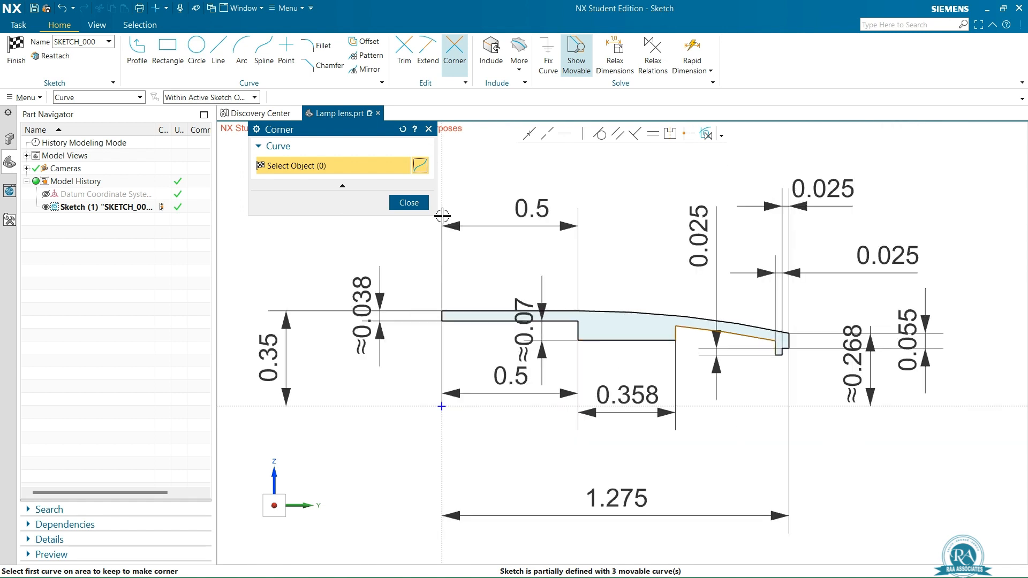
{"action": "left_click", "coordinate": [429, 129]}
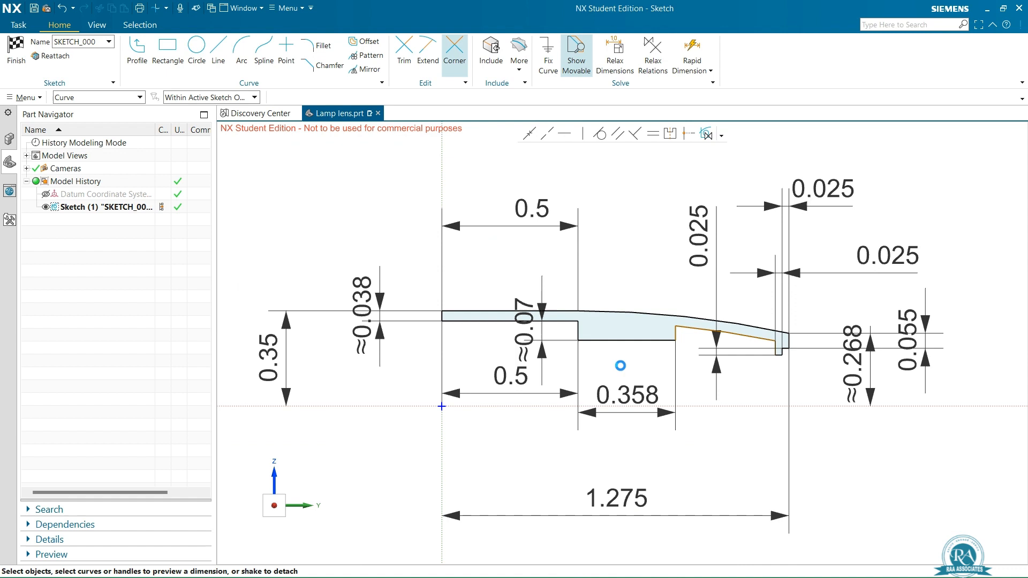
Step: Finish the sketch and revolve the closed profile 360° about the datum Y axis with no Boolean
{"action": "right_click", "coordinate": [861, 446]}
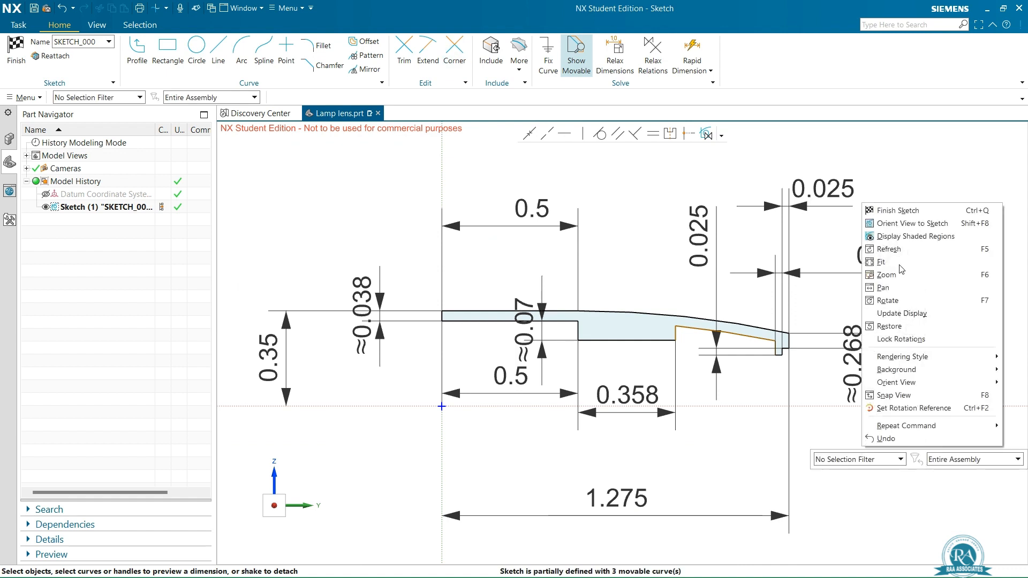
{"action": "left_click", "coordinate": [898, 211]}
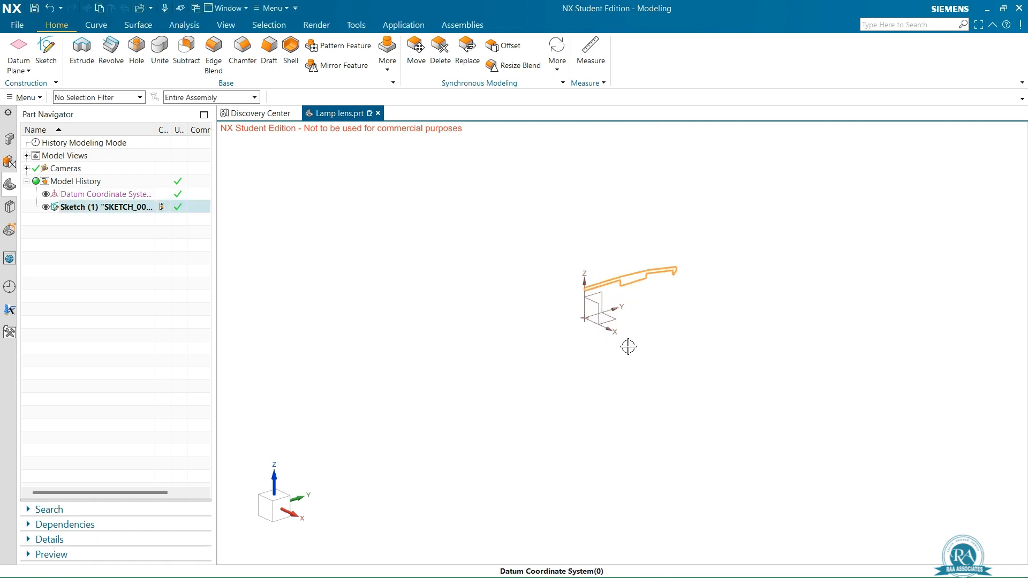
{"action": "scroll", "coordinate": [628, 346], "scroll_direction": "up", "scroll_amount": 3}
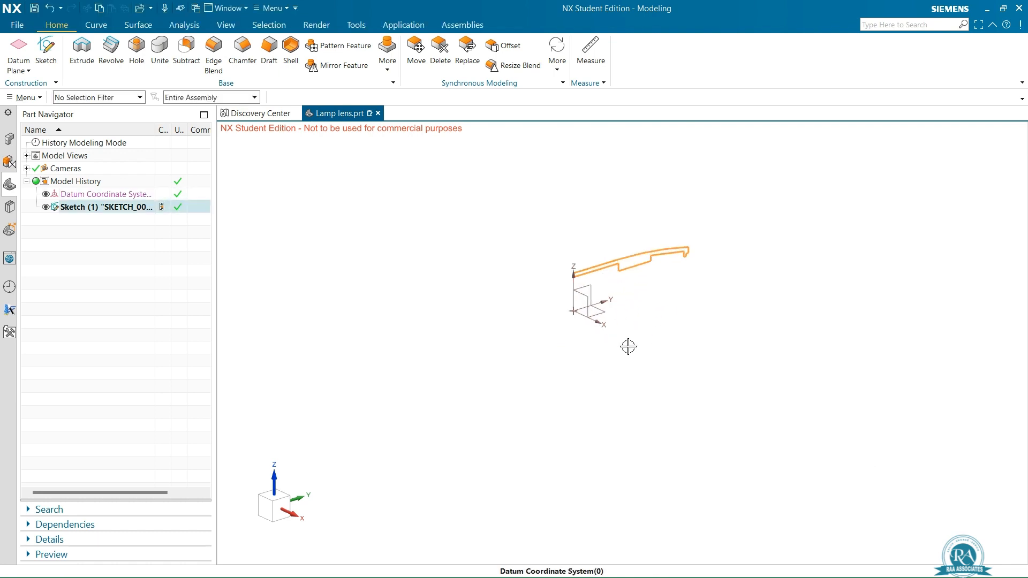
{"action": "left_click", "coordinate": [107, 52]}
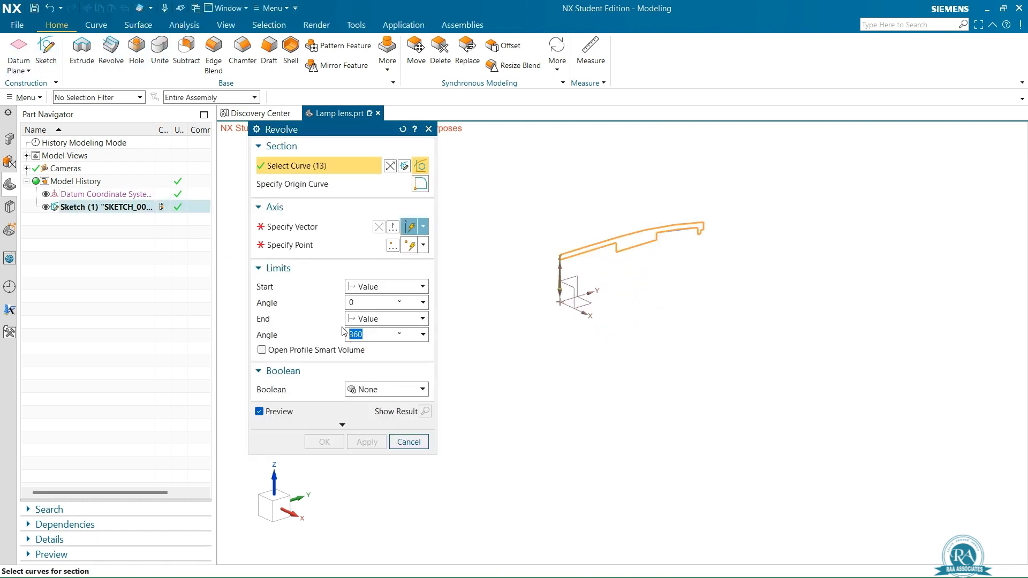
{"action": "left_click", "coordinate": [298, 226]}
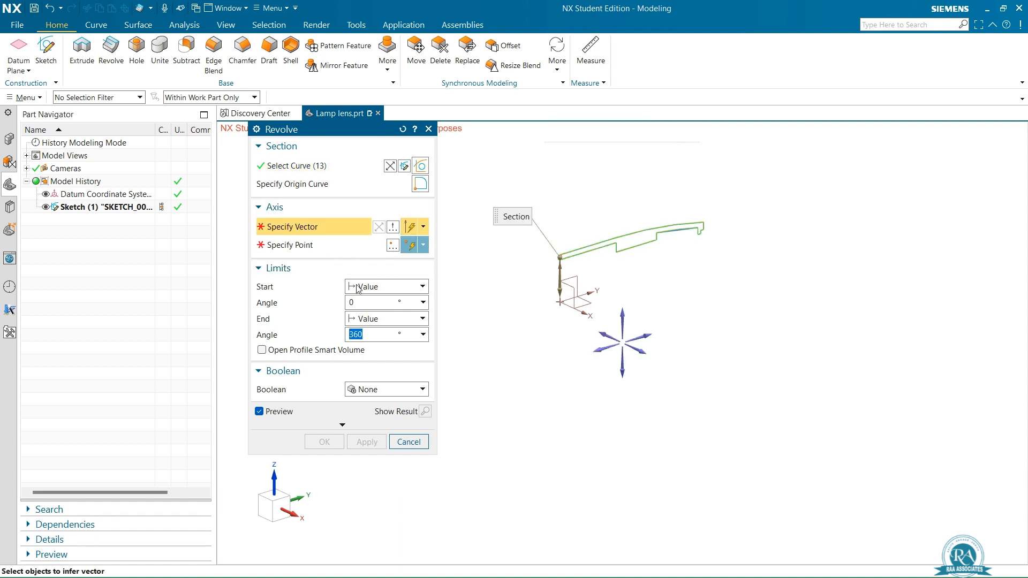
{"action": "left_click", "coordinate": [601, 295]}
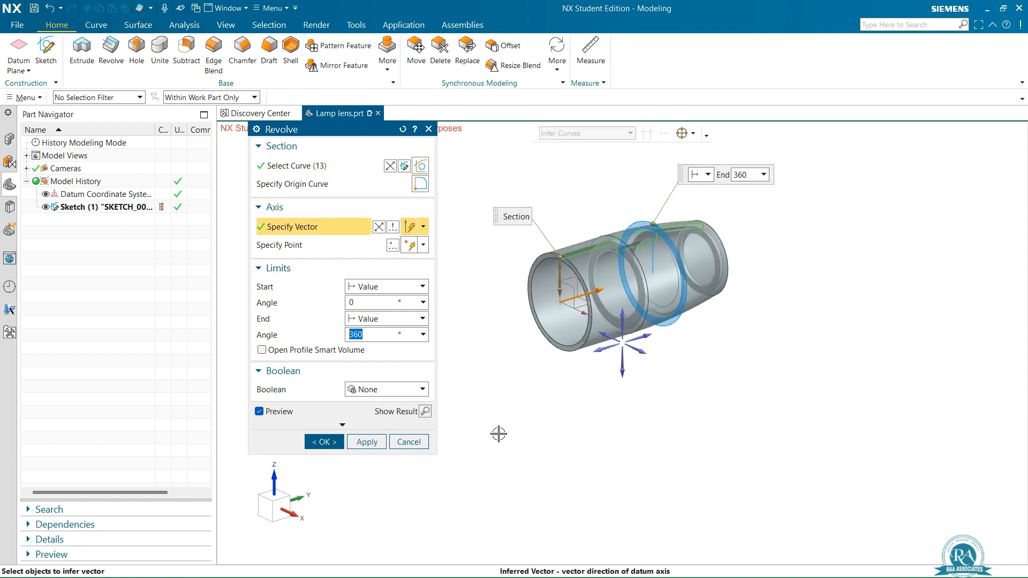
{"action": "left_click", "coordinate": [323, 441]}
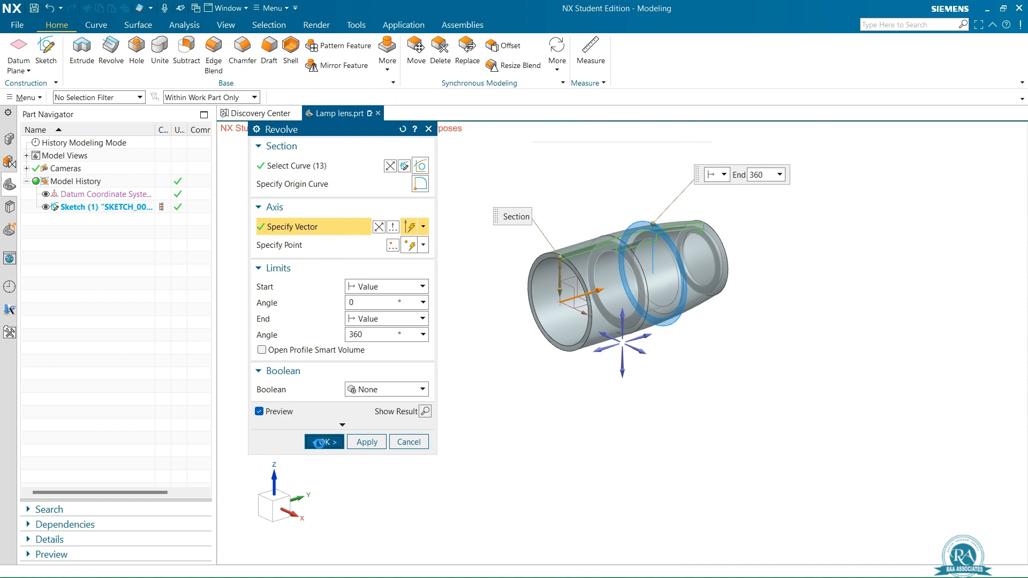
Step: Start a detailed thread with manual form input on the smaller inner cylindrical face beyond the step inside the open end
{"action": "scroll", "coordinate": [630, 346], "scroll_direction": "up", "scroll_amount": 4}
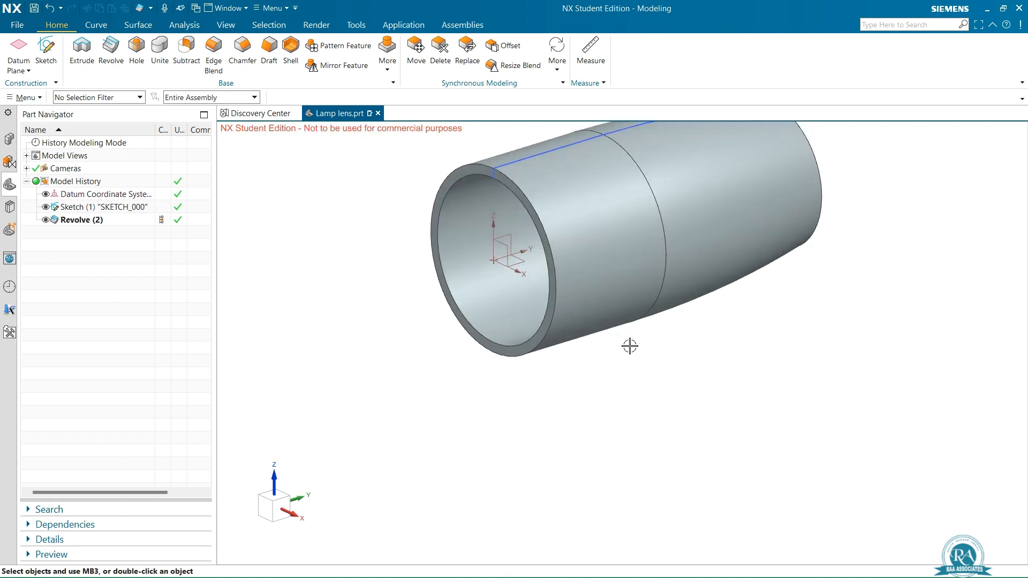
{"action": "scroll", "coordinate": [630, 346], "scroll_direction": "down", "scroll_amount": 4}
{"action": "middle_click_drag", "start_coordinate": [638, 339], "coordinate": [613, 322]}
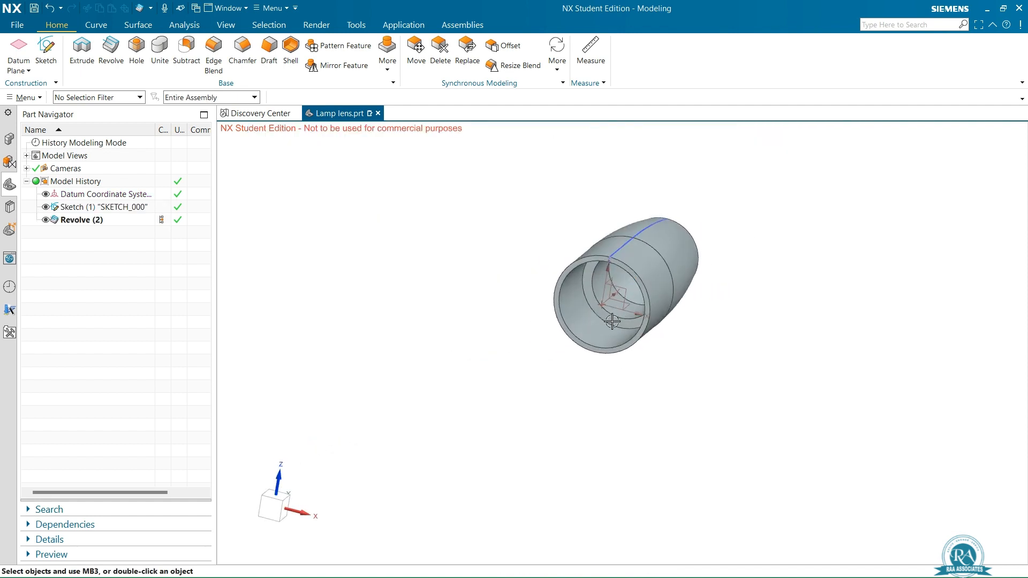
{"action": "scroll", "coordinate": [613, 322], "scroll_direction": "up", "scroll_amount": 2}
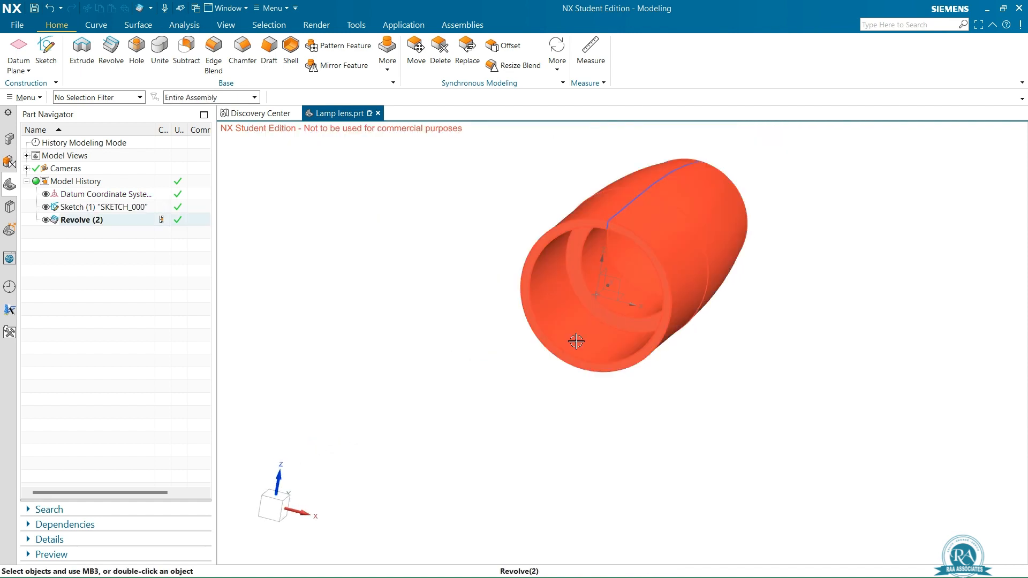
{"action": "left_click", "coordinate": [26, 98]}
{"action": "mouse_move", "coordinate": [40, 139]}
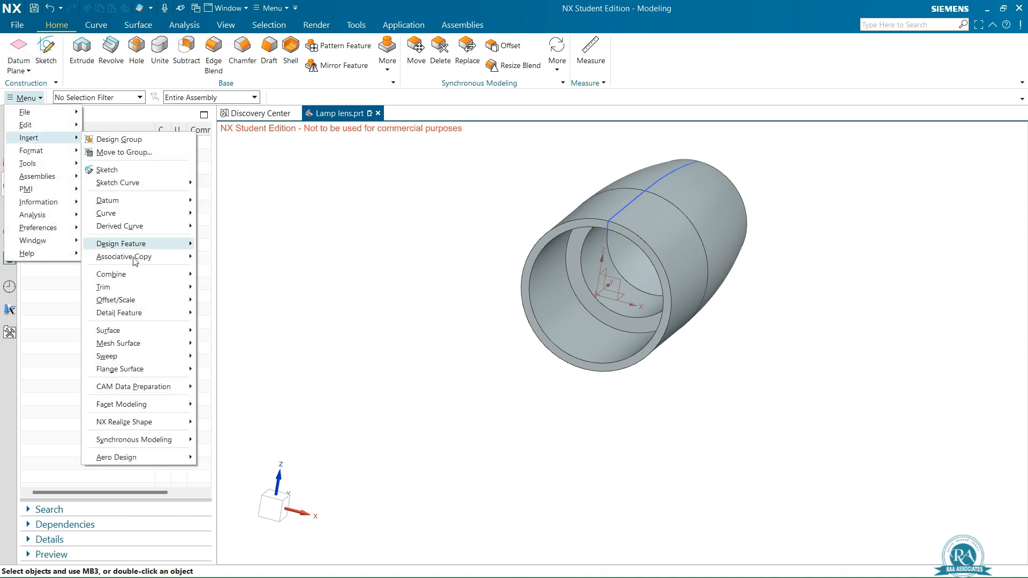
{"action": "mouse_move", "coordinate": [138, 248]}
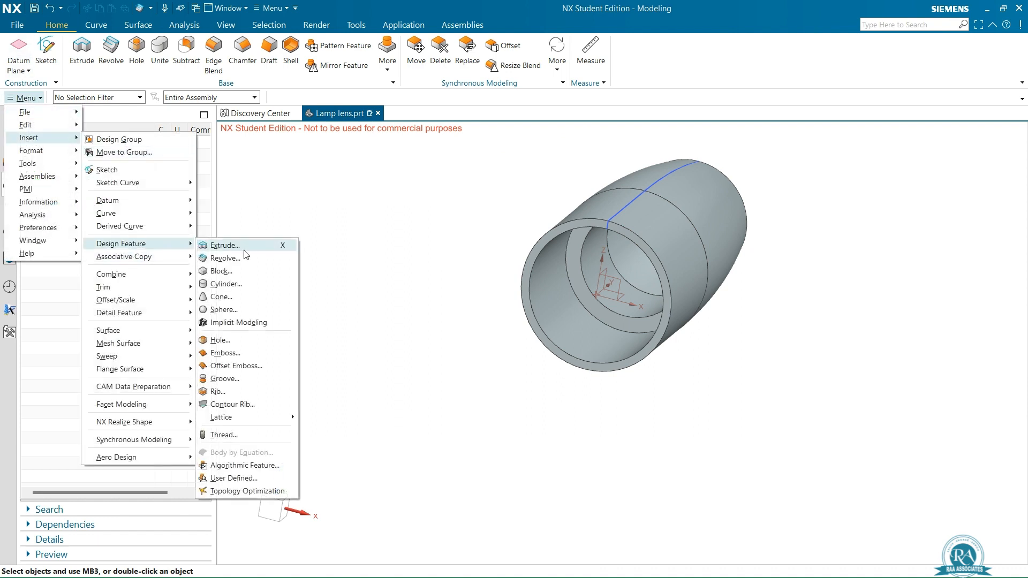
{"action": "left_click", "coordinate": [246, 435]}
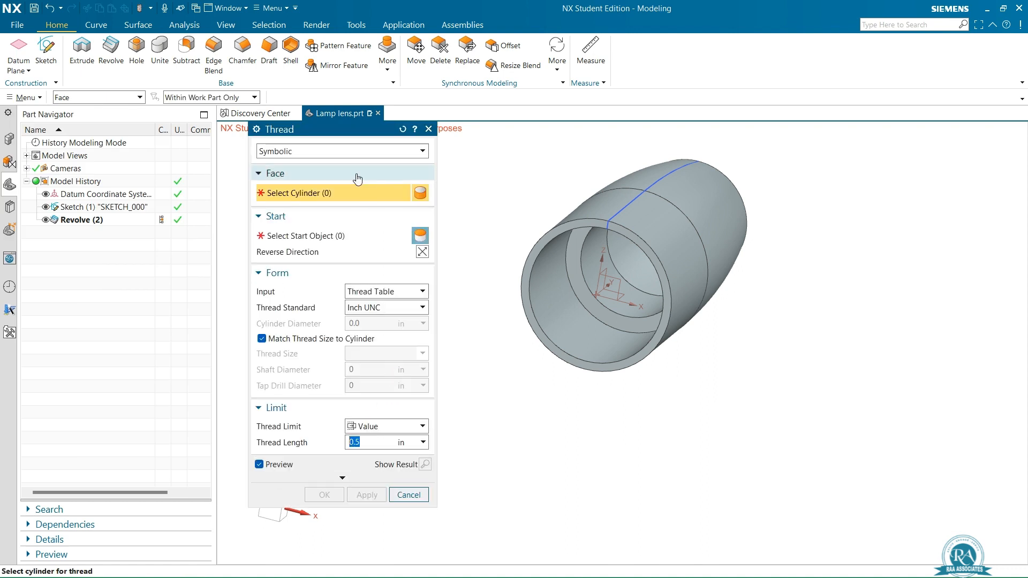
{"action": "left_click", "coordinate": [343, 151]}
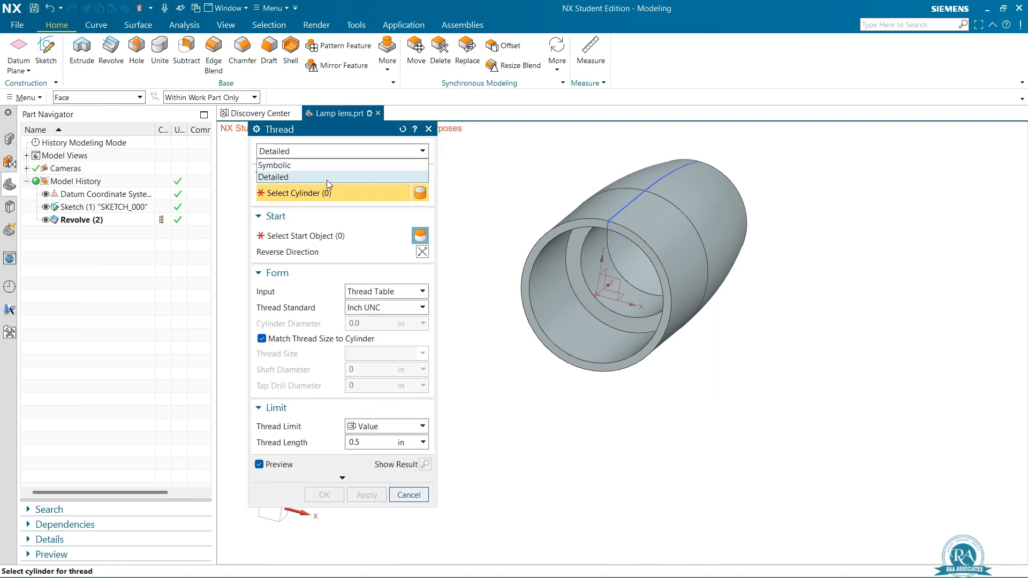
{"action": "left_click", "coordinate": [322, 178]}
{"action": "left_click", "coordinate": [387, 291]}
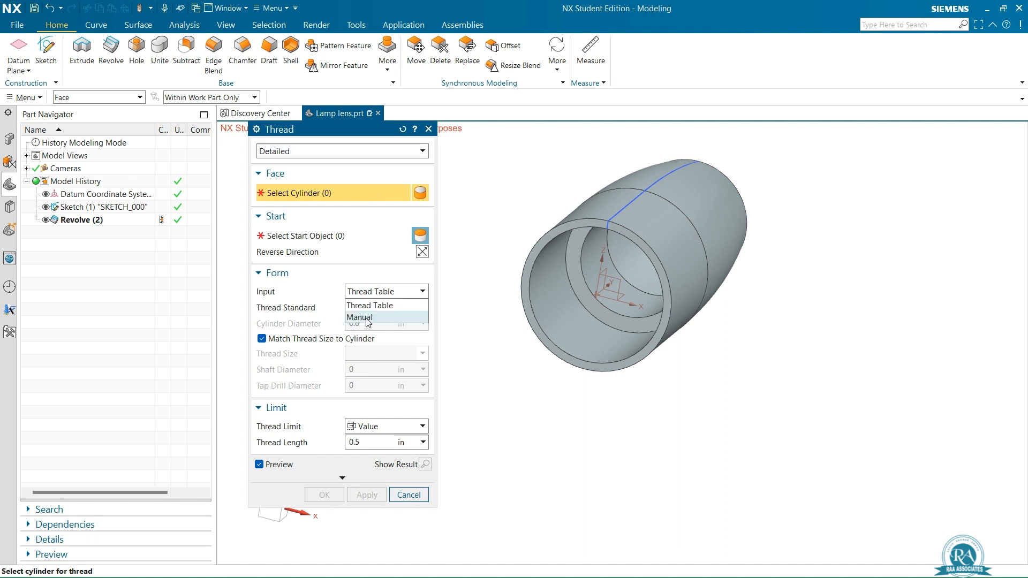
{"action": "left_click", "coordinate": [369, 316]}
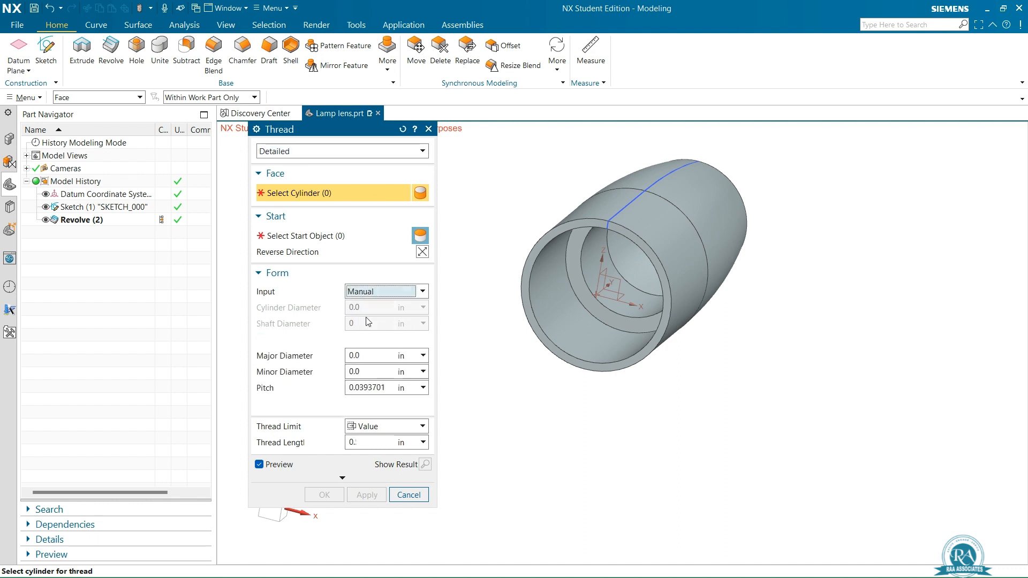
{"action": "left_click", "coordinate": [595, 258]}
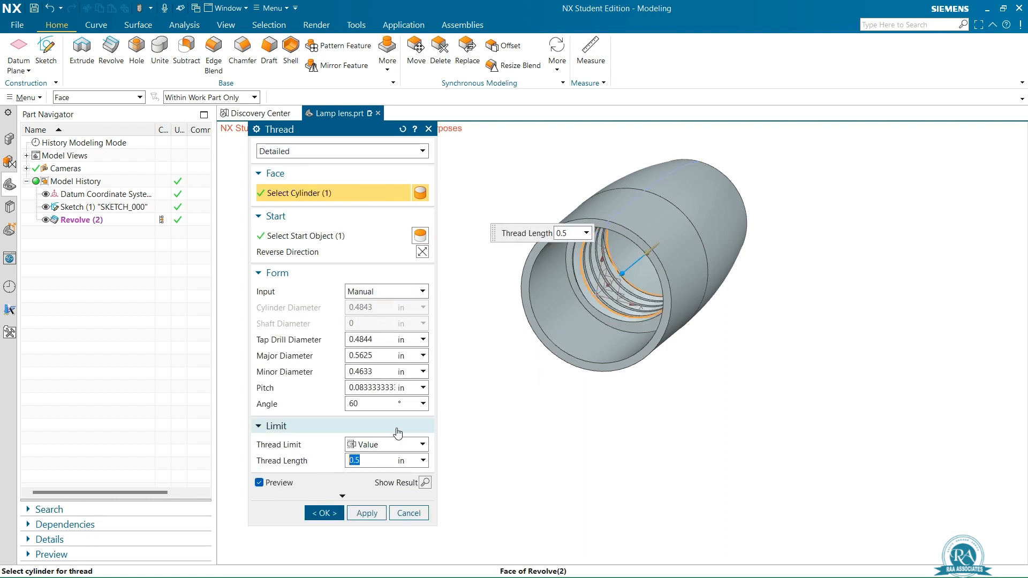
Step: Set the thread length to 0.385 in, preview the result and create the internal thread
{"action": "left_click", "coordinate": [383, 341]}
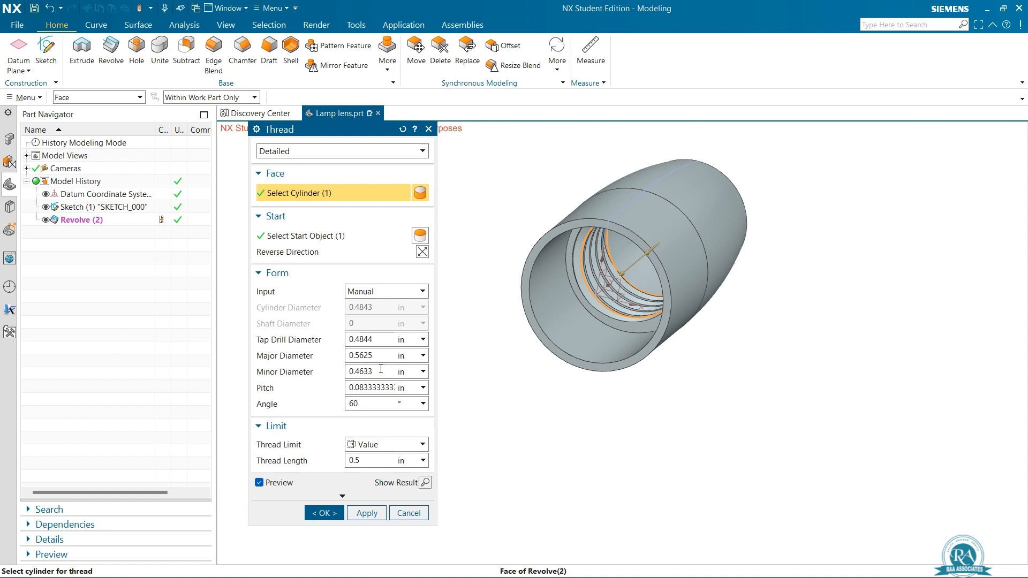
{"action": "left_click", "coordinate": [370, 459]}
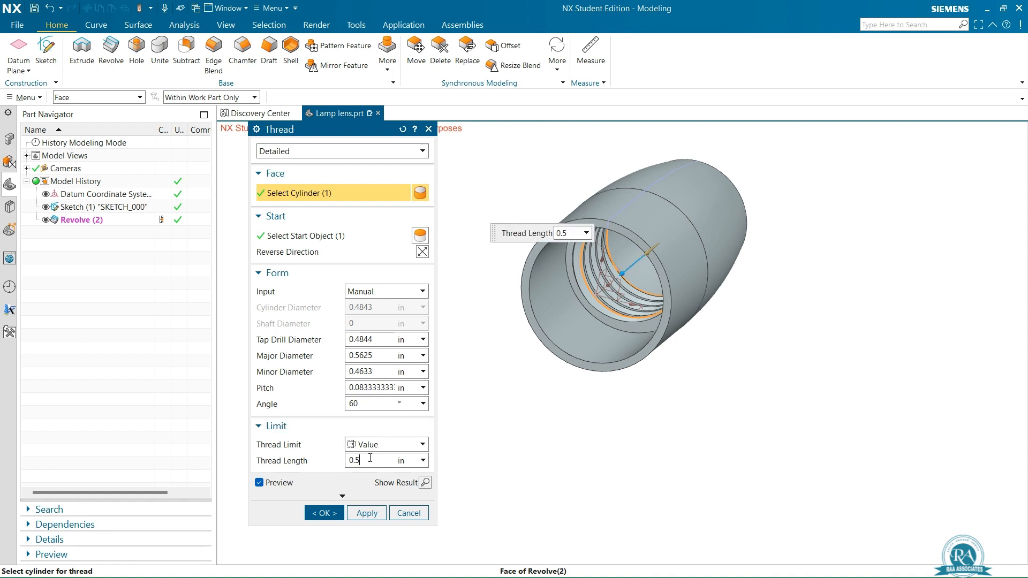
{"action": "key", "text": "BackSpace"}
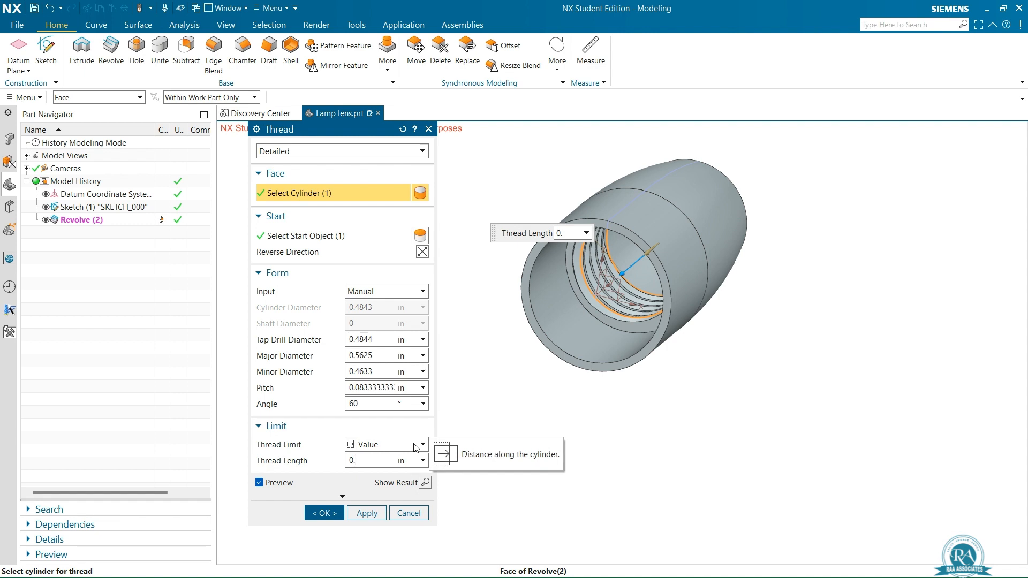
{"action": "type", "text": "385"}
{"action": "key", "text": "Return"}
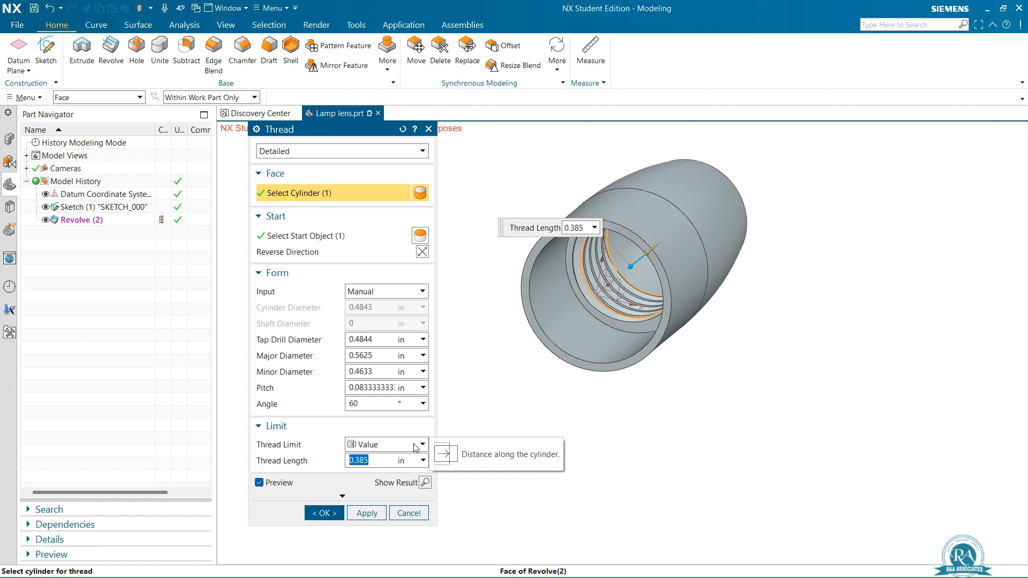
{"action": "left_click", "coordinate": [425, 483]}
{"action": "scroll", "coordinate": [593, 304], "scroll_direction": "up", "scroll_amount": 3}
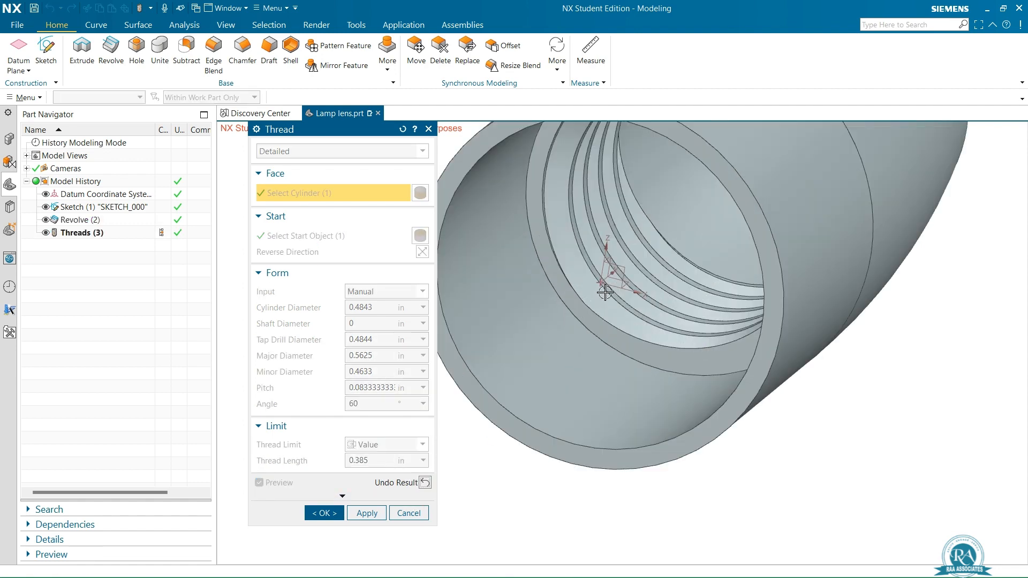
{"action": "scroll", "coordinate": [605, 292], "scroll_direction": "down", "scroll_amount": 3}
{"action": "middle_click_drag", "start_coordinate": [606, 296], "coordinate": [525, 389]}
{"action": "left_click", "coordinate": [322, 513]}
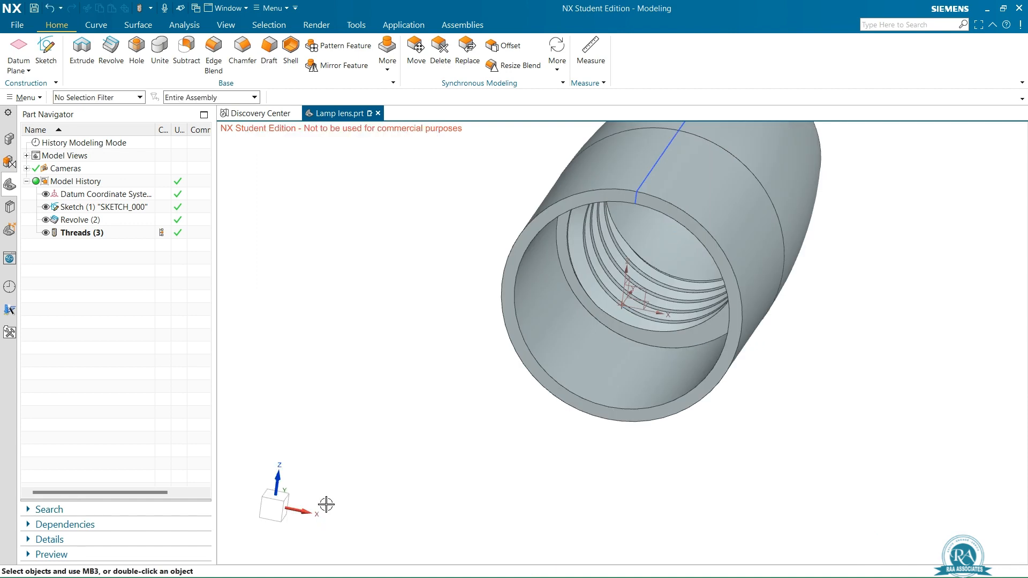
Step: Create a new sketch on the XY plane of the datum coordinate system
{"action": "scroll", "coordinate": [787, 274], "scroll_direction": "down", "scroll_amount": 2}
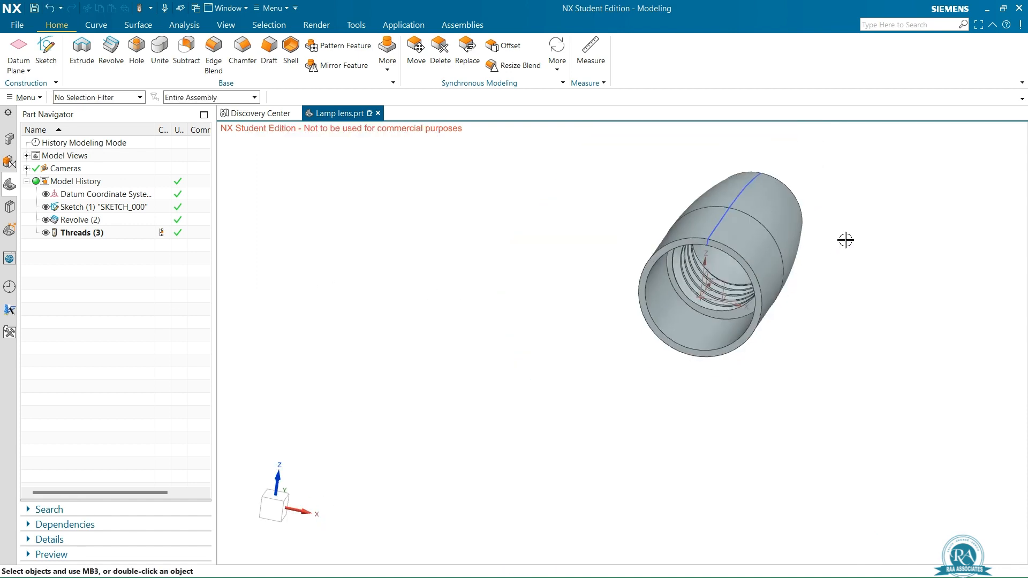
{"action": "middle_click_drag", "start_coordinate": [844, 239], "coordinate": [824, 260]}
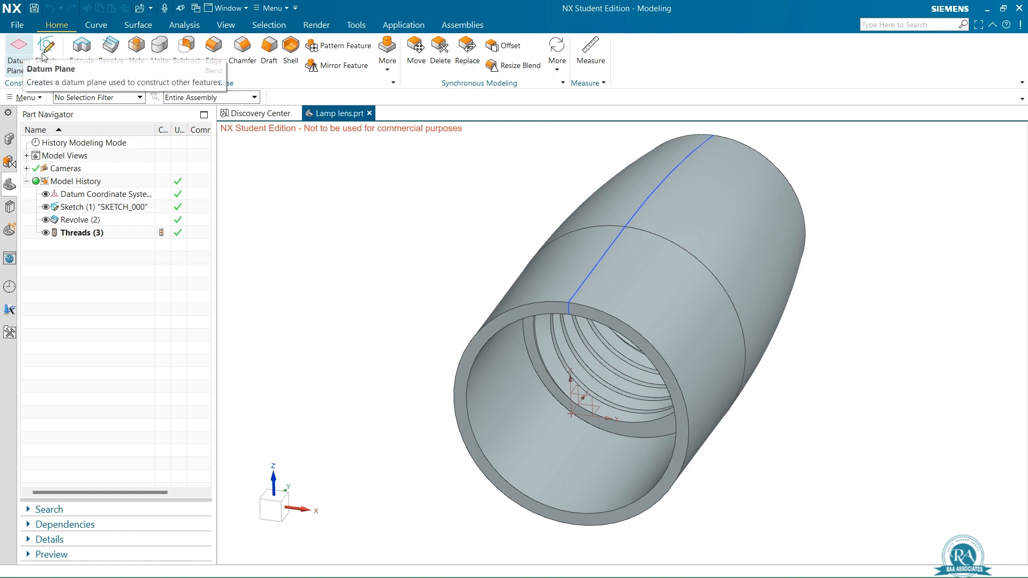
{"action": "left_click", "coordinate": [46, 49]}
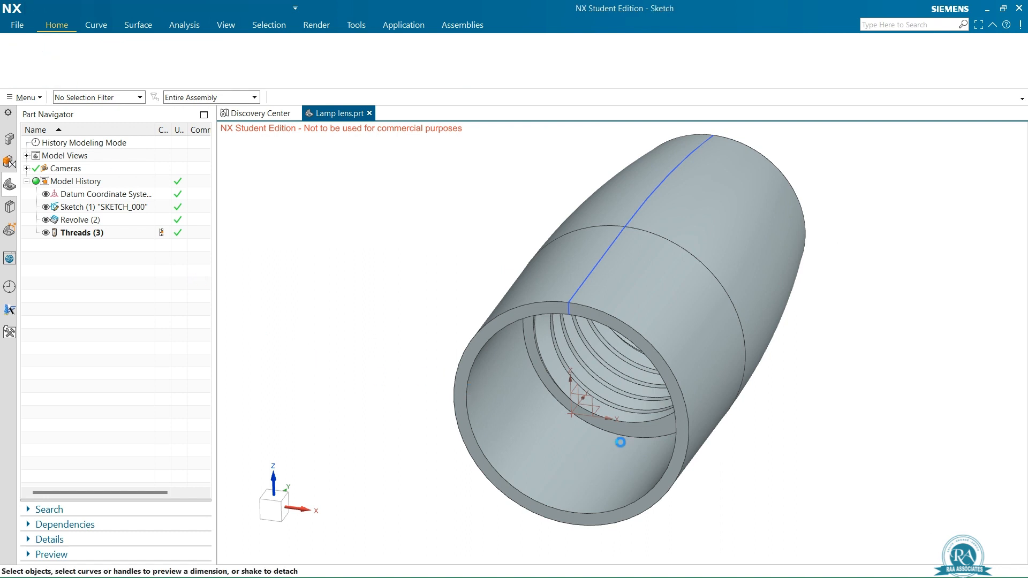
{"action": "left_click", "coordinate": [602, 408]}
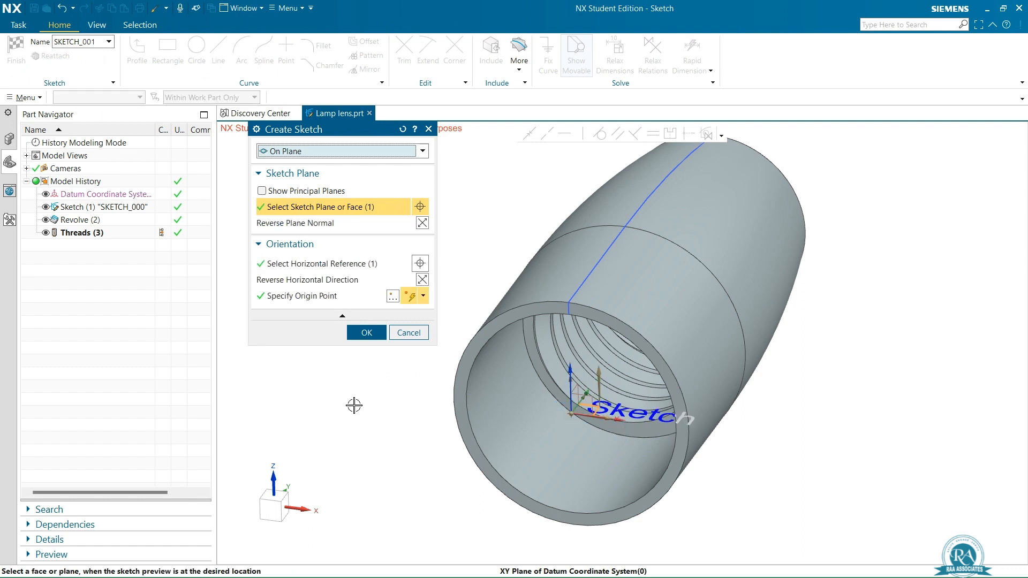
{"action": "left_click", "coordinate": [367, 333]}
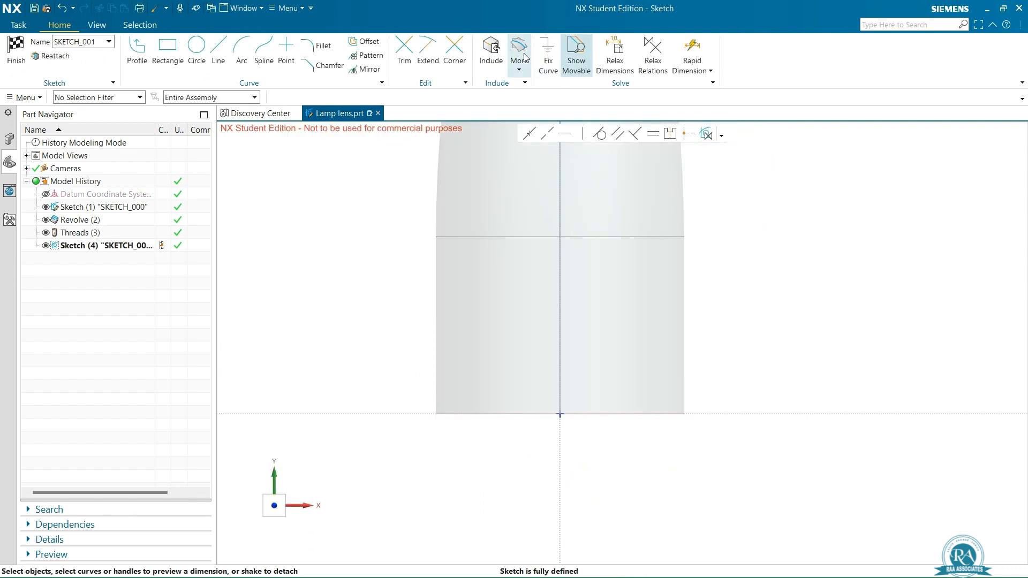
Step: Include the two points where the vertical axis meets the base edge and the circular edge above it
{"action": "left_click", "coordinate": [491, 51]}
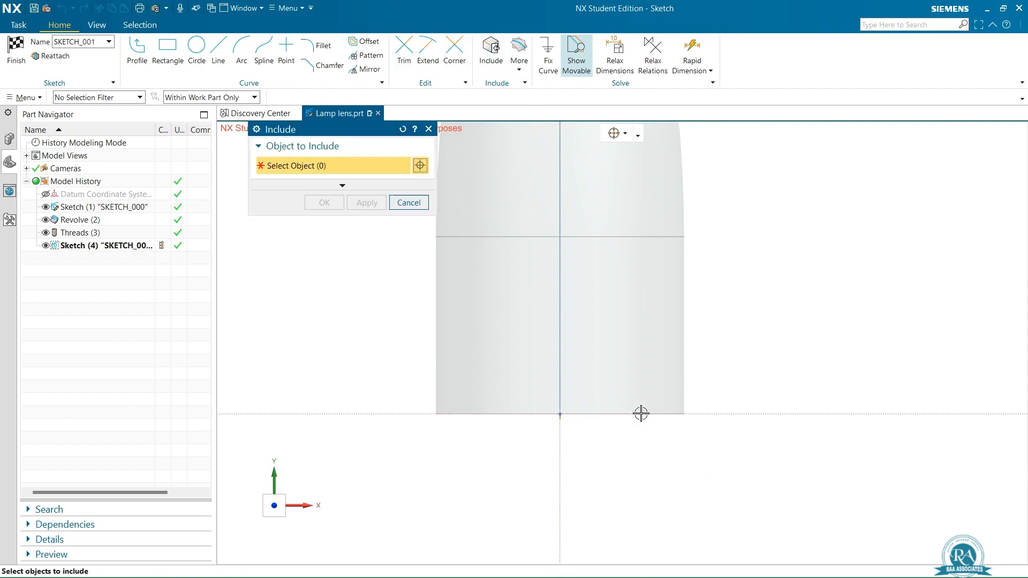
{"action": "left_click", "coordinate": [561, 412]}
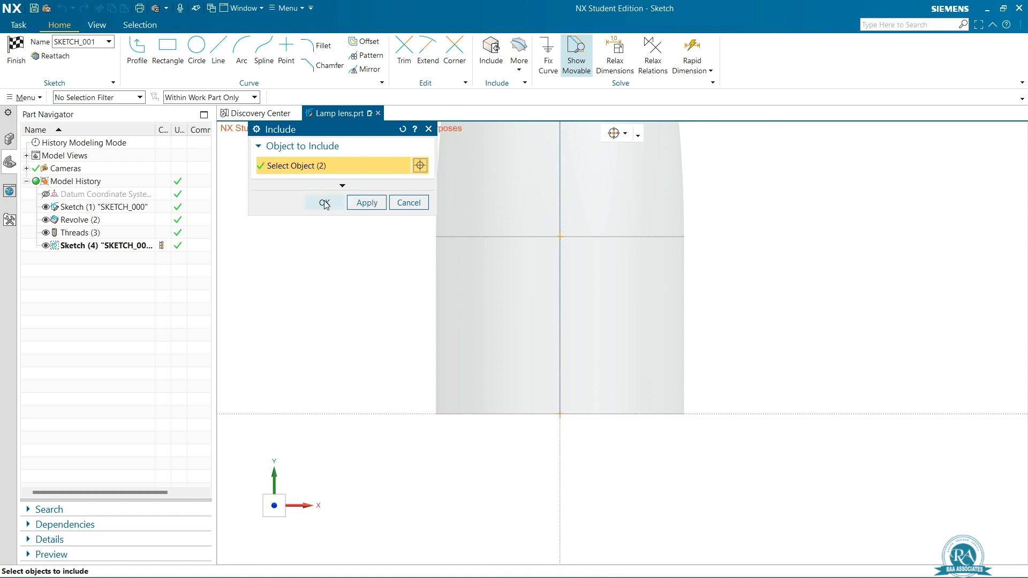
{"action": "left_click", "coordinate": [324, 203]}
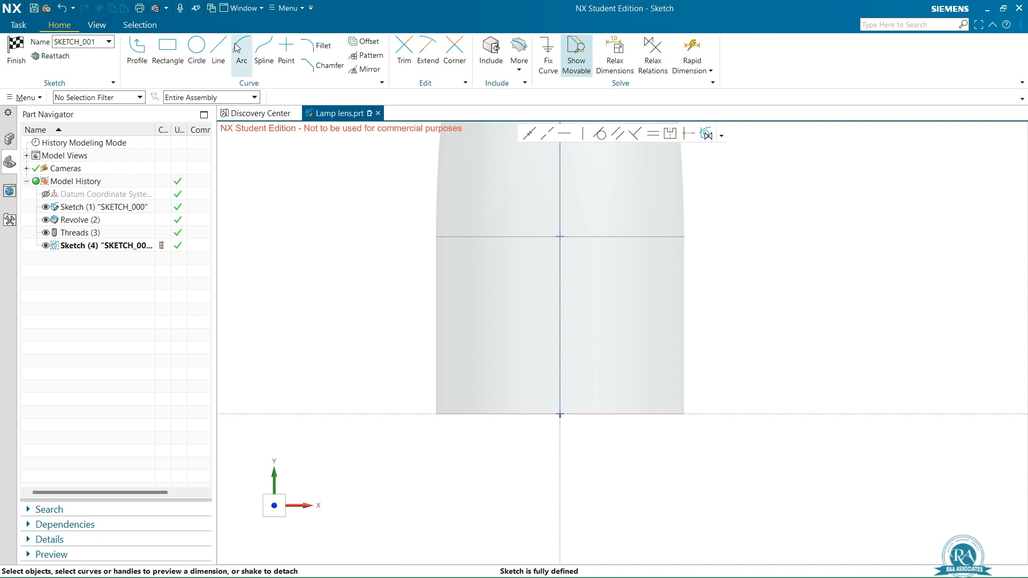
Step: Draw a 0.5 in vertical line from the sketch origin to the upper included point and convert it to reference
{"action": "key", "text": "l"}
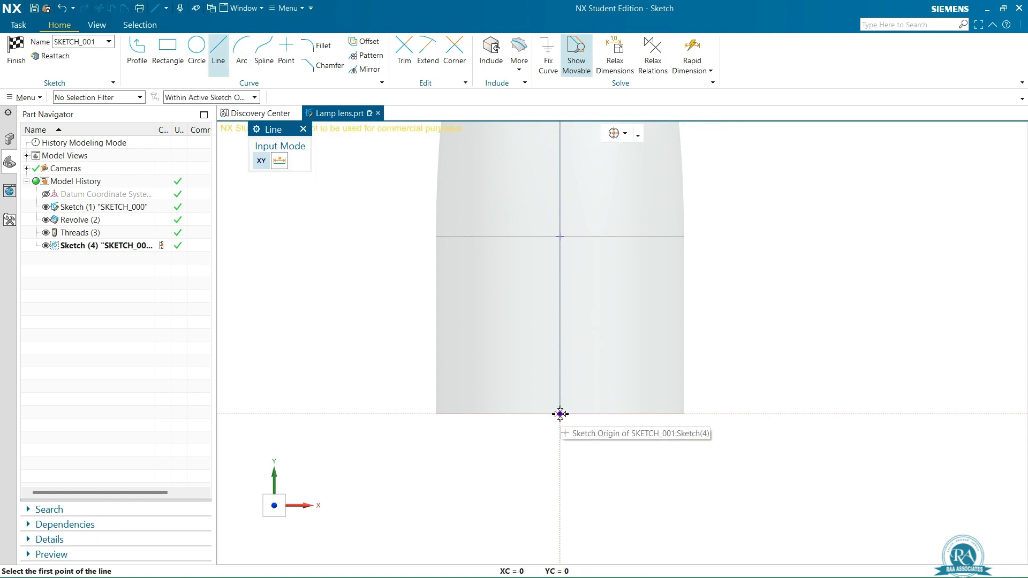
{"action": "left_click", "coordinate": [560, 414]}
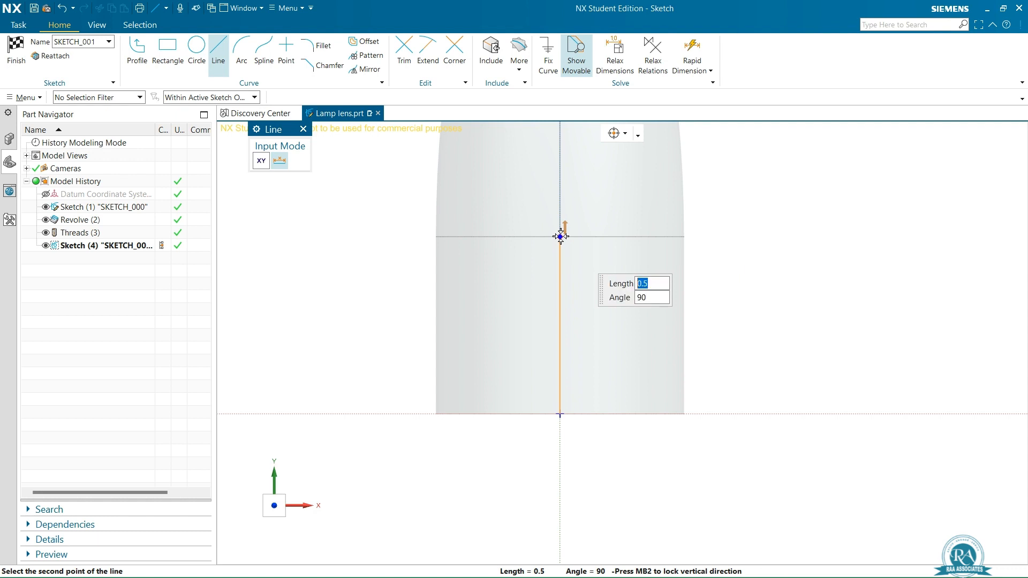
{"action": "left_click", "coordinate": [561, 236]}
{"action": "scroll", "coordinate": [569, 246], "scroll_direction": "up", "scroll_amount": 5}
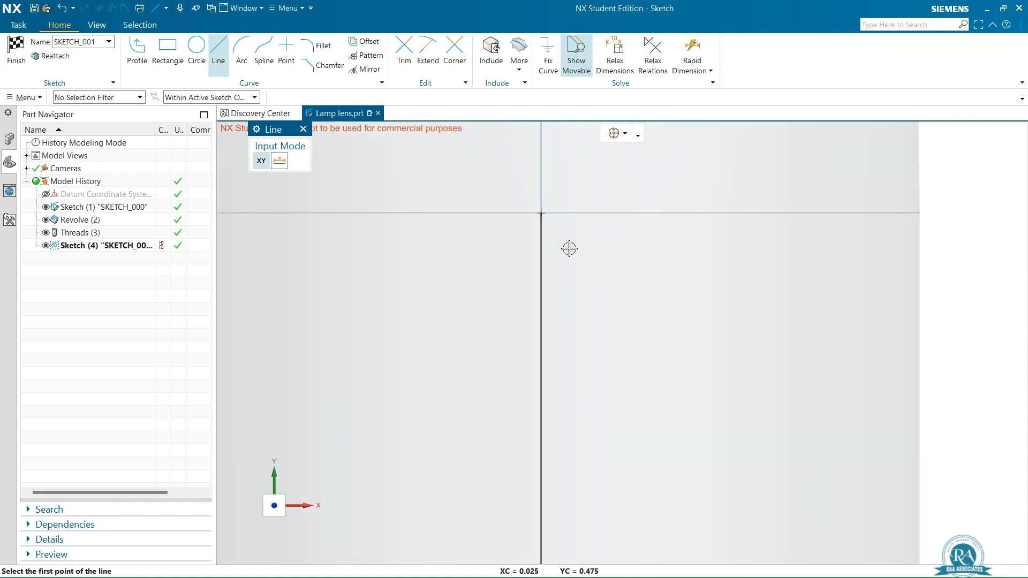
{"action": "scroll", "coordinate": [587, 275], "scroll_direction": "down", "scroll_amount": 4}
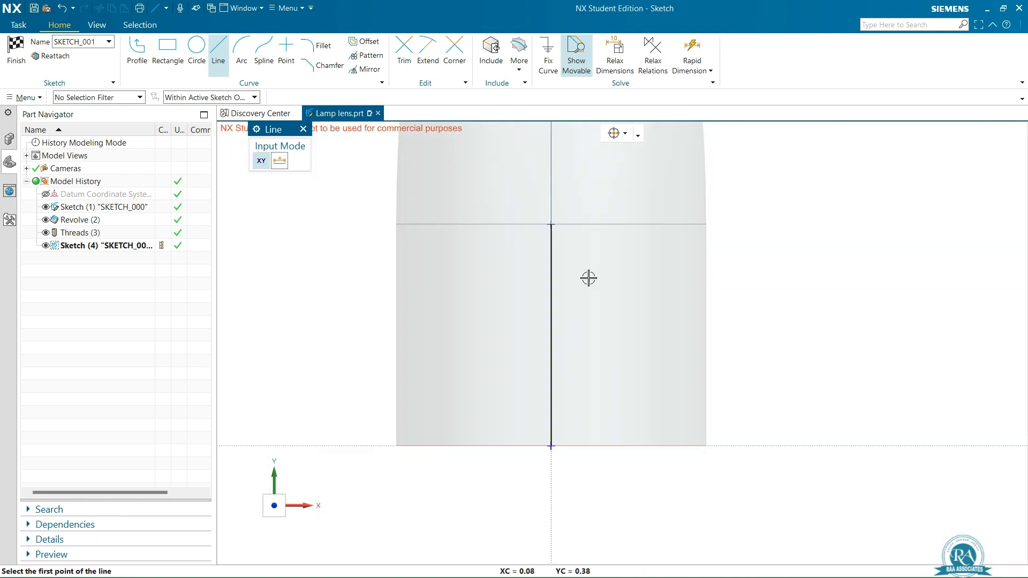
{"action": "key", "text": "Escape"}
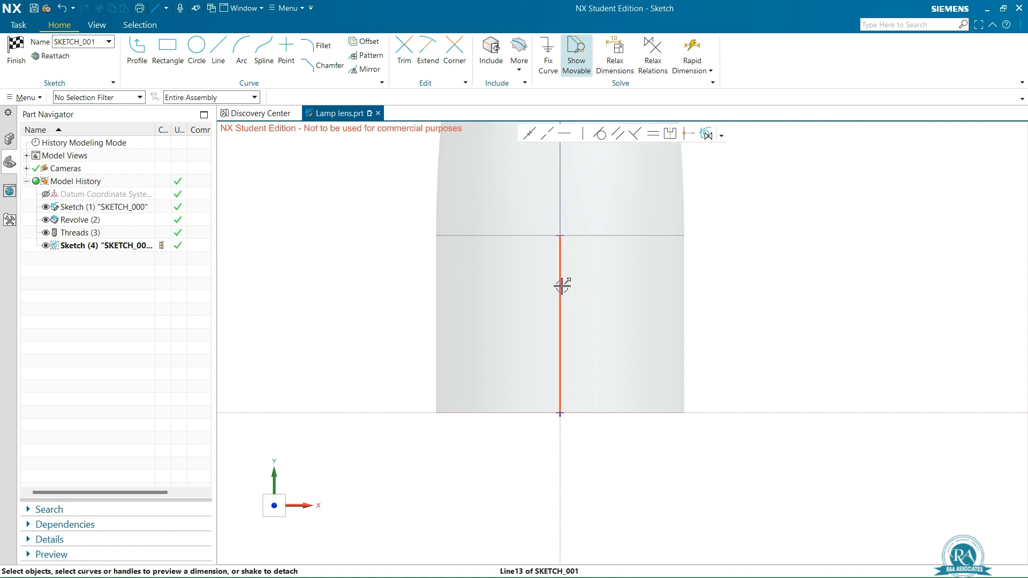
{"action": "right_click", "coordinate": [561, 283]}
{"action": "left_click", "coordinate": [572, 273]}
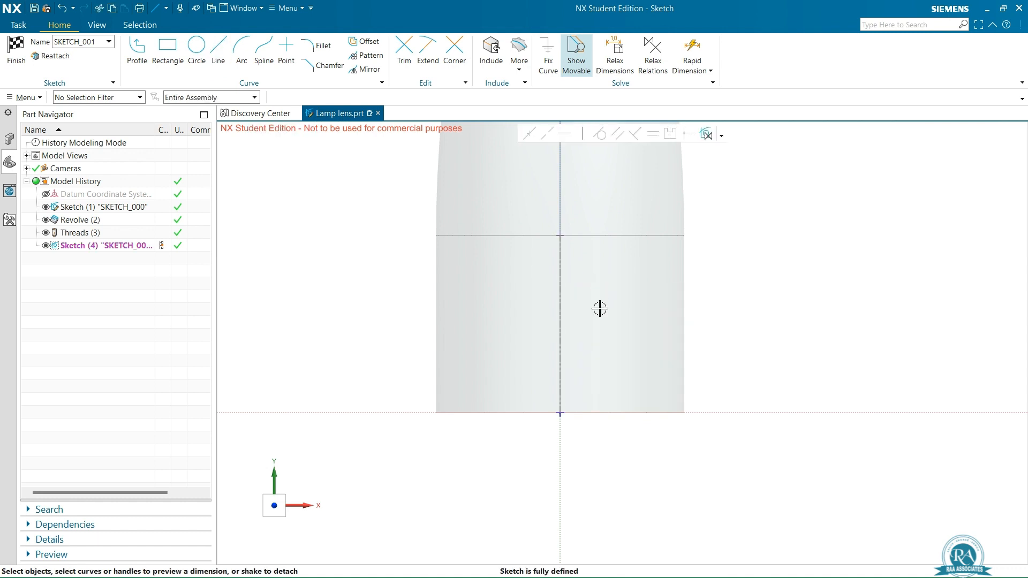
Step: Sketch a diagonal line starting on the upper horizontal edge, crossing the vertical reference line and ending near the base edge
{"action": "scroll", "coordinate": [595, 306], "scroll_direction": "up", "scroll_amount": 3}
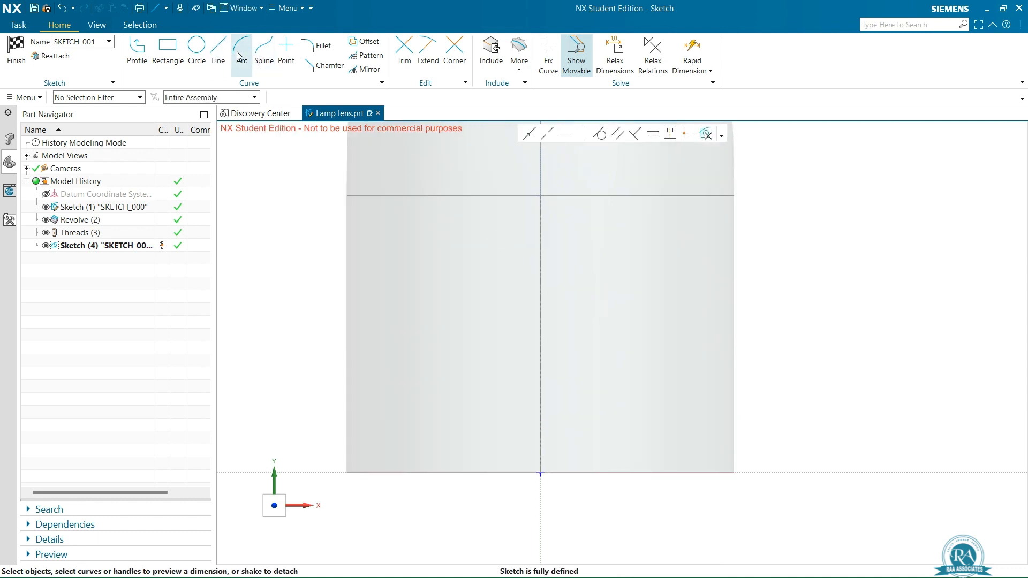
{"action": "left_click", "coordinate": [219, 47]}
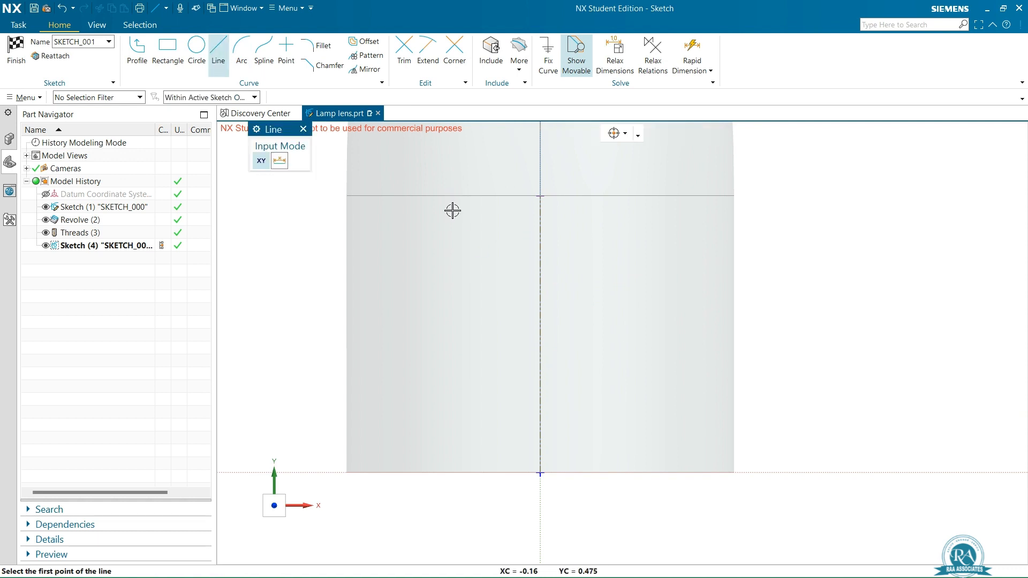
{"action": "left_click", "coordinate": [430, 197]}
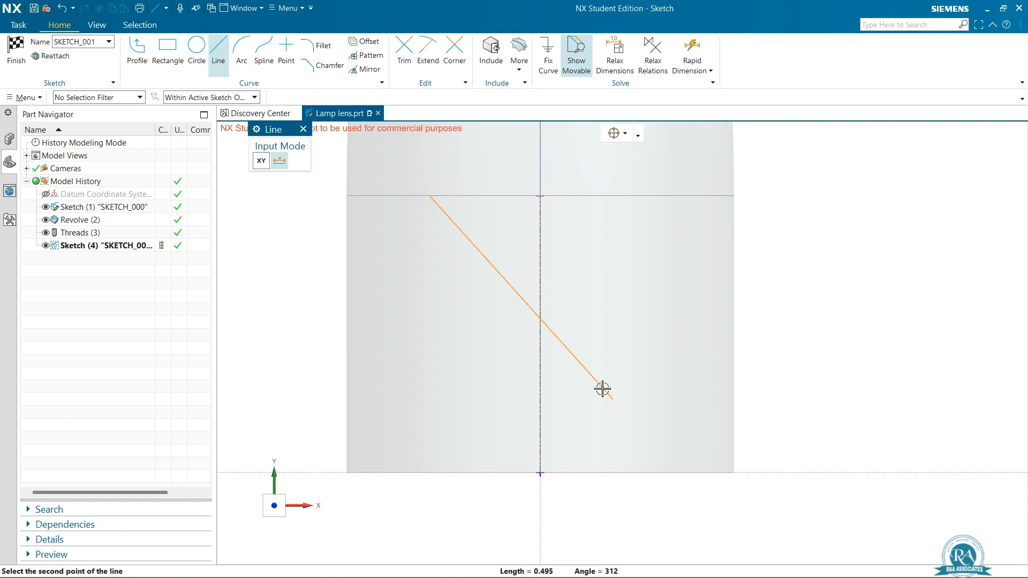
{"action": "left_click", "coordinate": [686, 443]}
{"action": "key", "text": "Escape"}
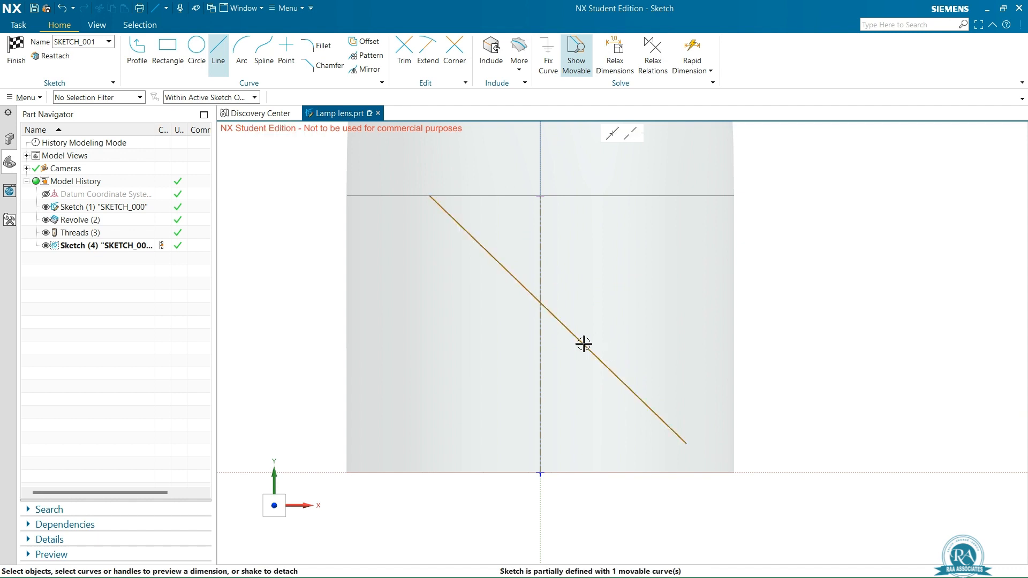
Step: Make the diagonal line's midpoint coincident with the vertical reference line
{"action": "left_click", "coordinate": [584, 344]}
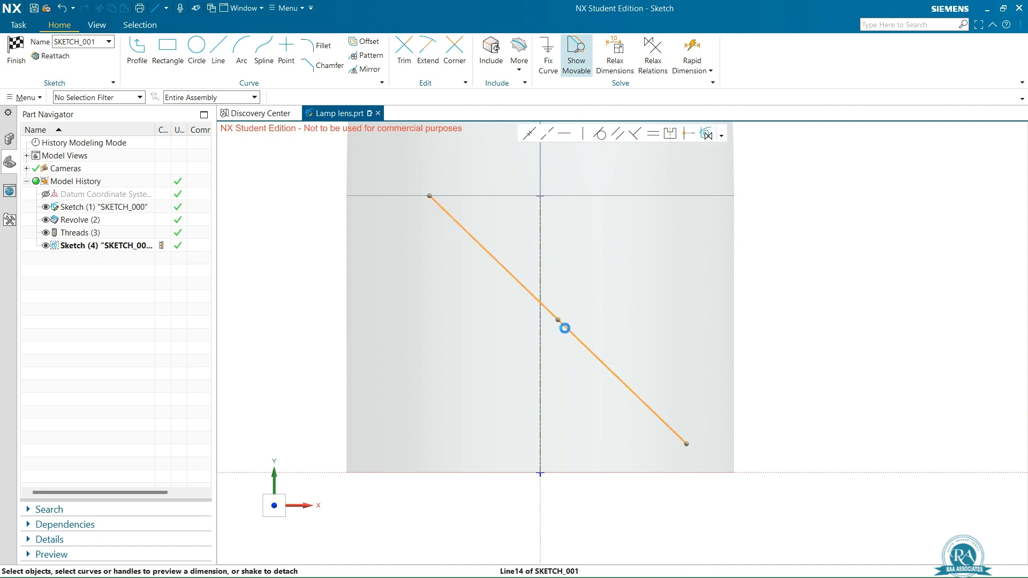
{"action": "left_click", "coordinate": [559, 319]}
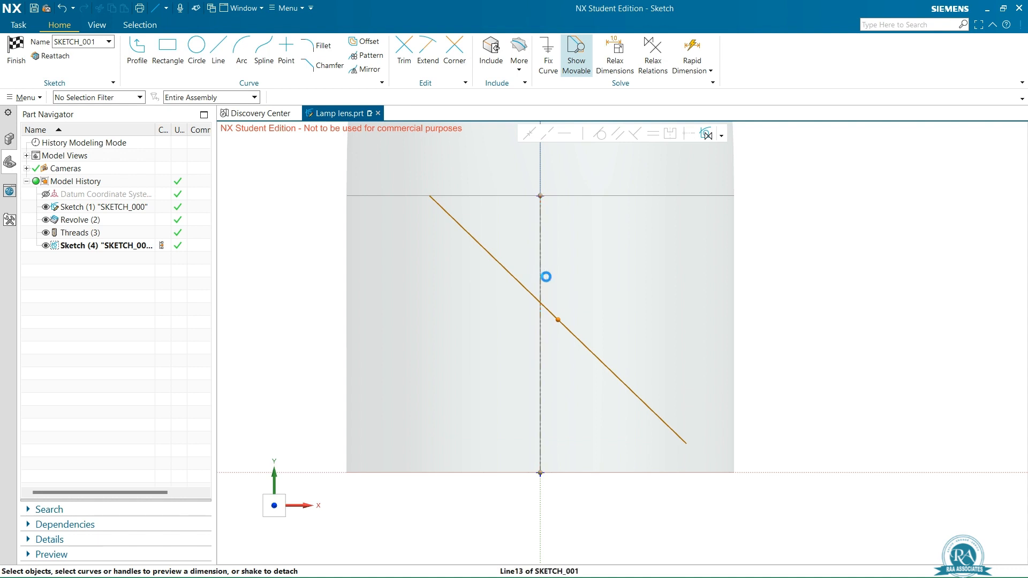
{"action": "left_click", "coordinate": [545, 277]}
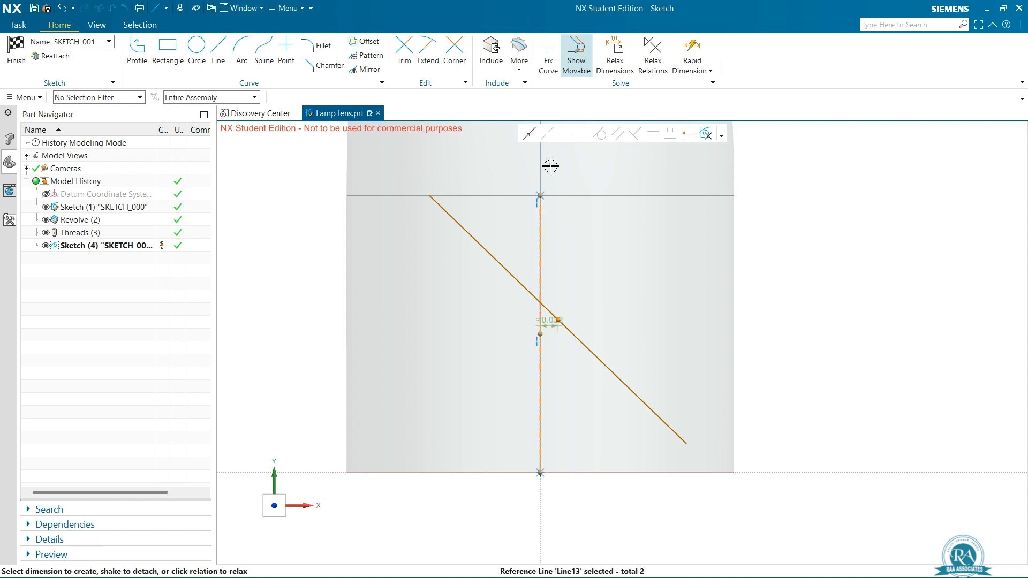
{"action": "left_click", "coordinate": [530, 134]}
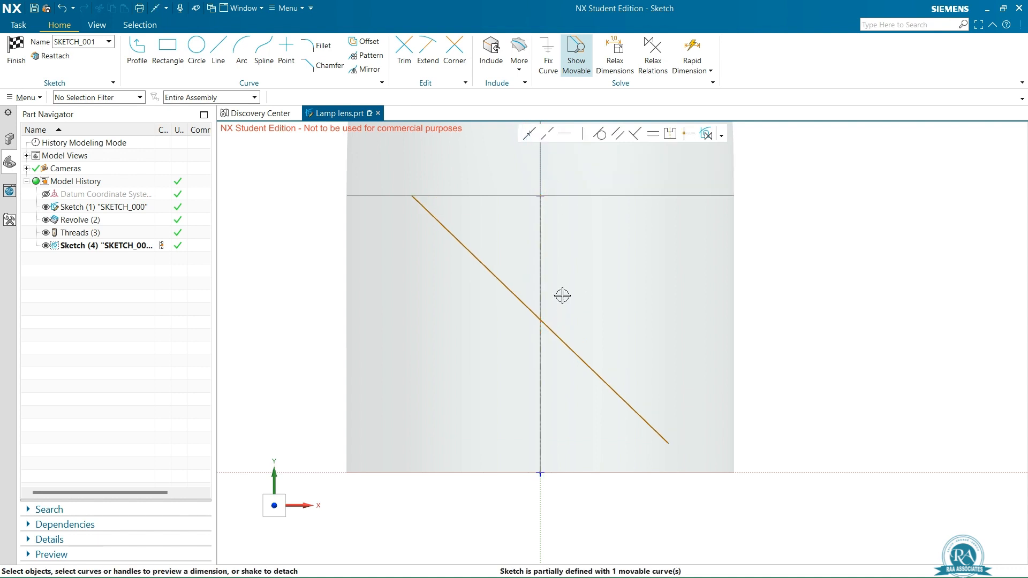
Step: Dimension the angle between the diagonal line and the vertical reference line at 30°
{"action": "left_click", "coordinate": [541, 259]}
{"action": "left_click", "coordinate": [506, 284]}
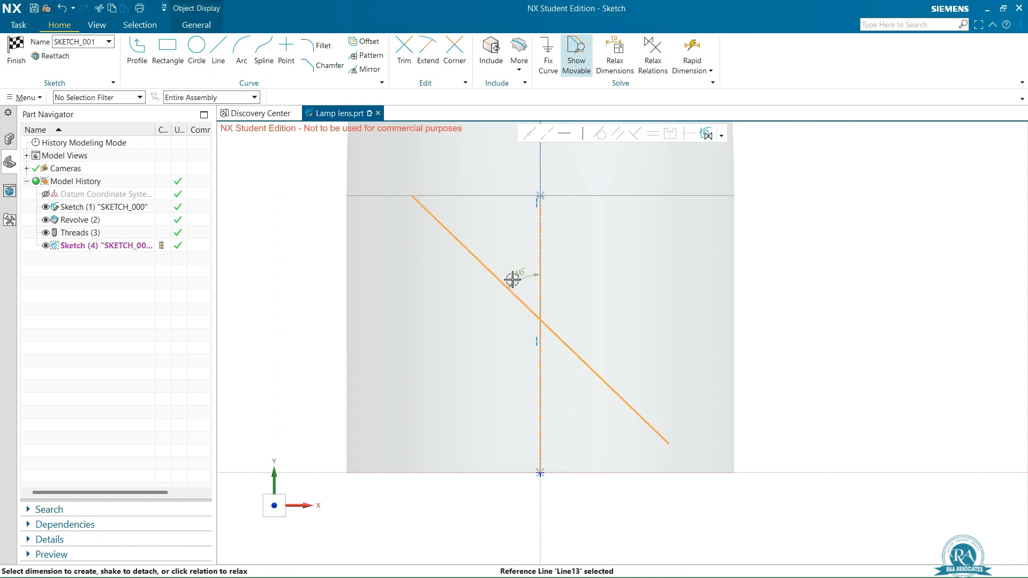
{"action": "left_click", "coordinate": [518, 276]}
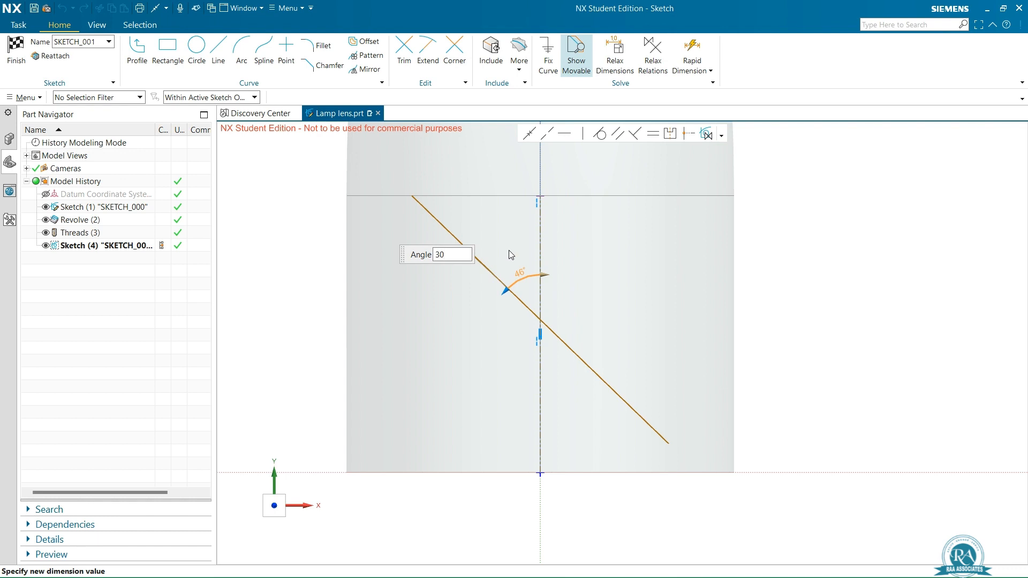
{"action": "key", "text": "Return"}
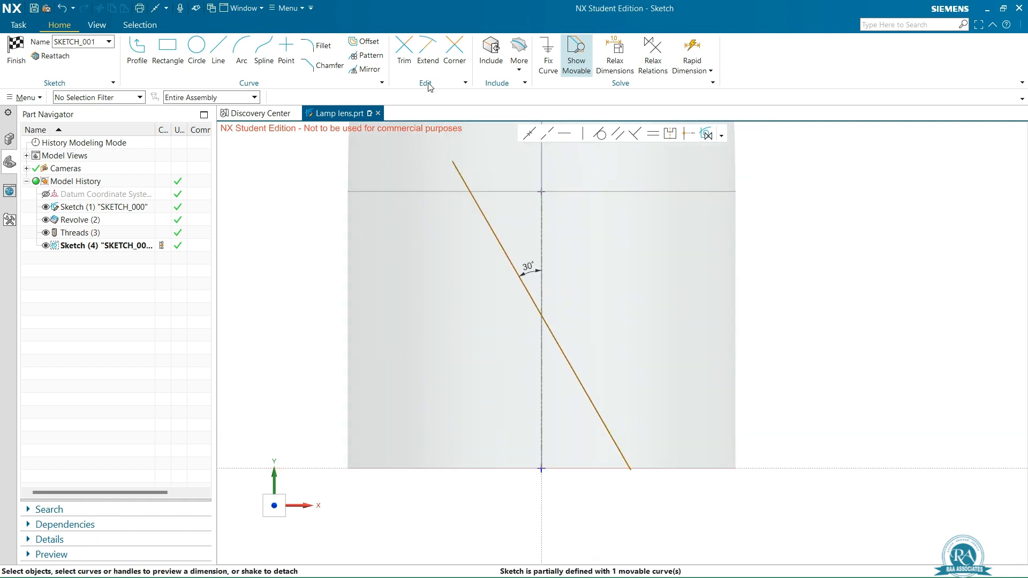
Step: Draw horizontal lines from the sketch origin toward +X and from the upper included point toward -X, both extending past the body's sides
{"action": "left_click", "coordinate": [218, 49]}
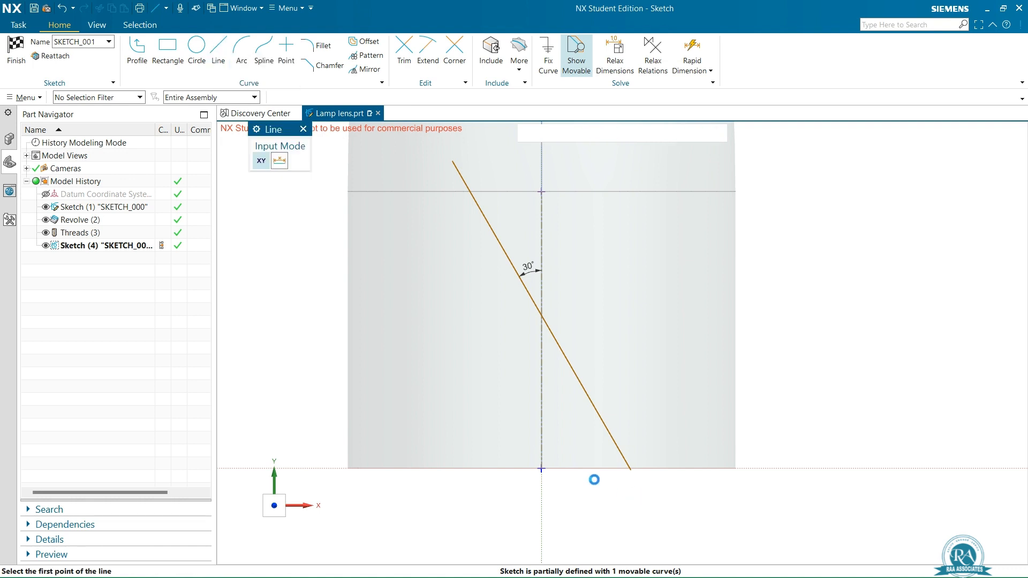
{"action": "left_click", "coordinate": [541, 469]}
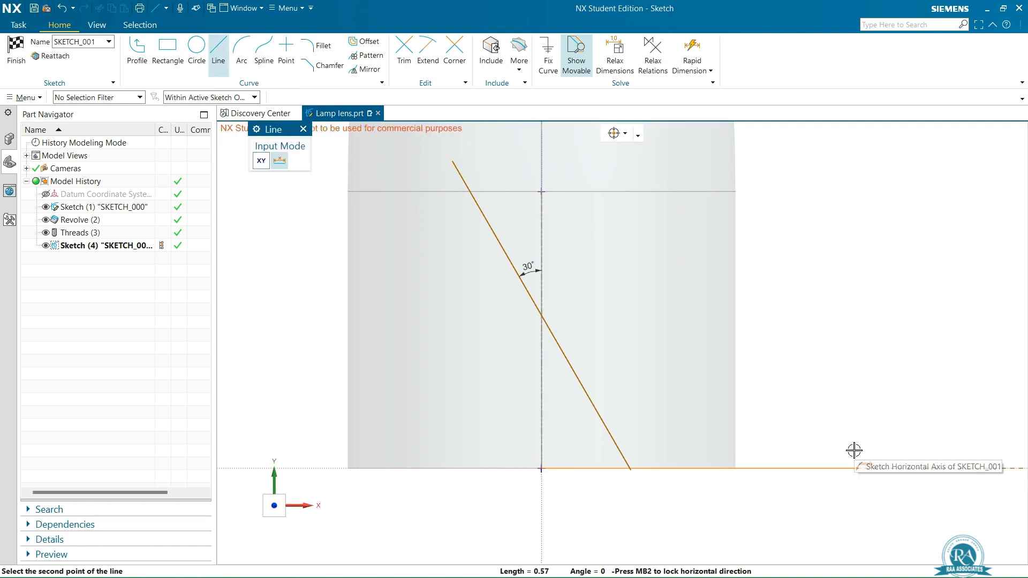
{"action": "left_click", "coordinate": [849, 468]}
{"action": "key", "text": "Escape"}
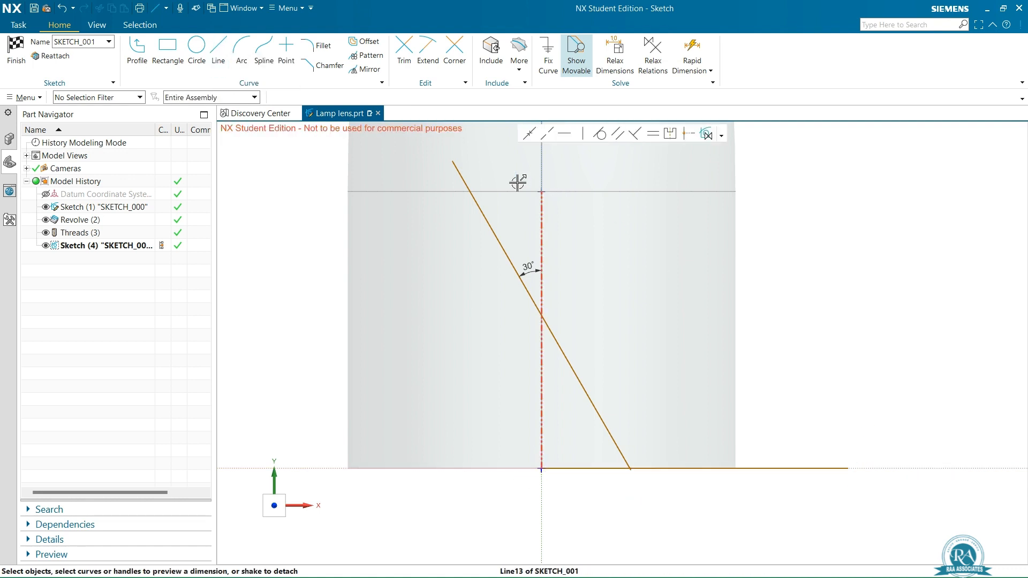
{"action": "left_click", "coordinate": [218, 49]}
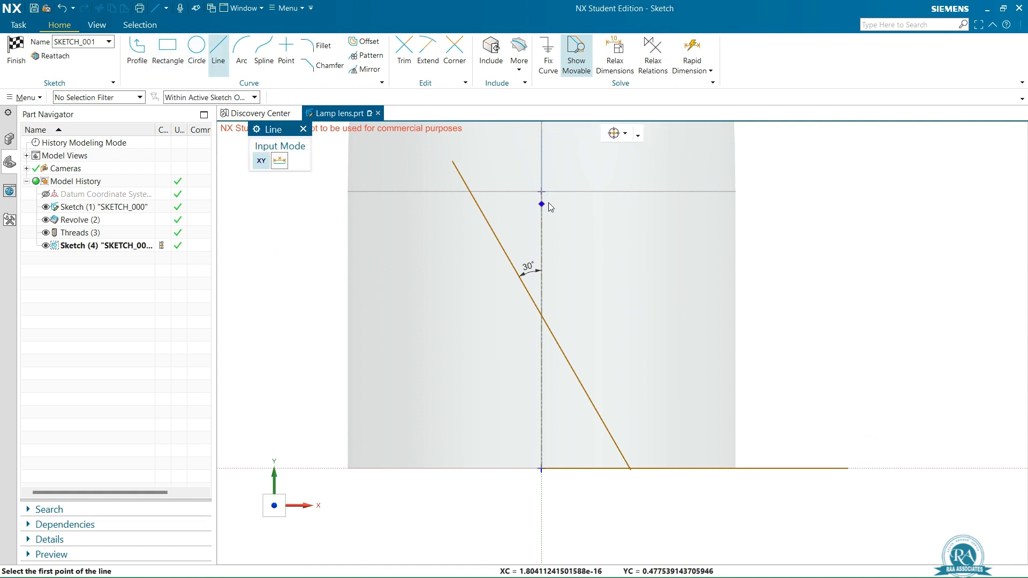
{"action": "left_click", "coordinate": [541, 191]}
{"action": "left_click", "coordinate": [337, 191]}
{"action": "key", "text": "Escape"}
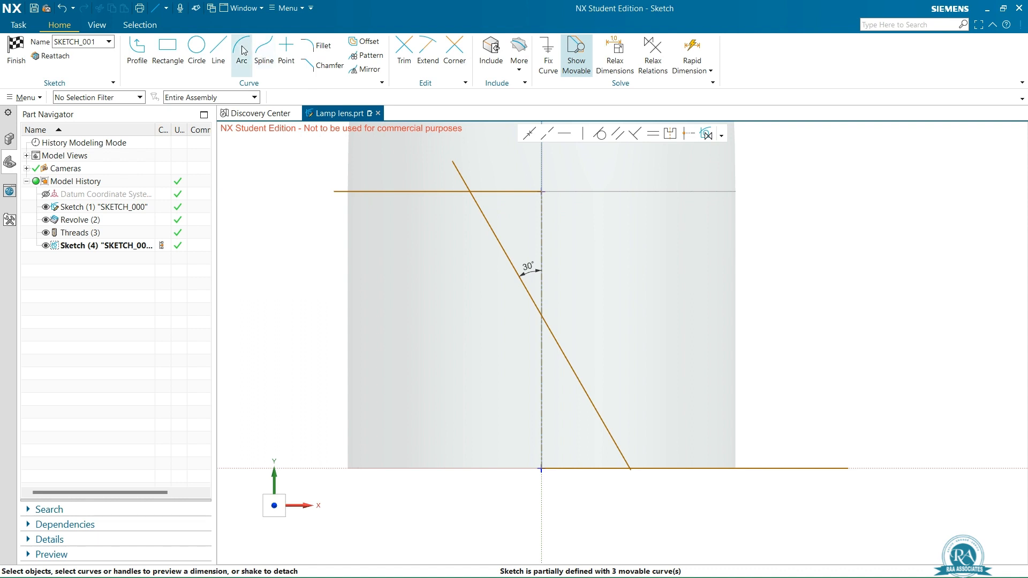
Step: Trim the angled line's ends that extend beyond the two horizontal lines
{"action": "left_click", "coordinate": [412, 52]}
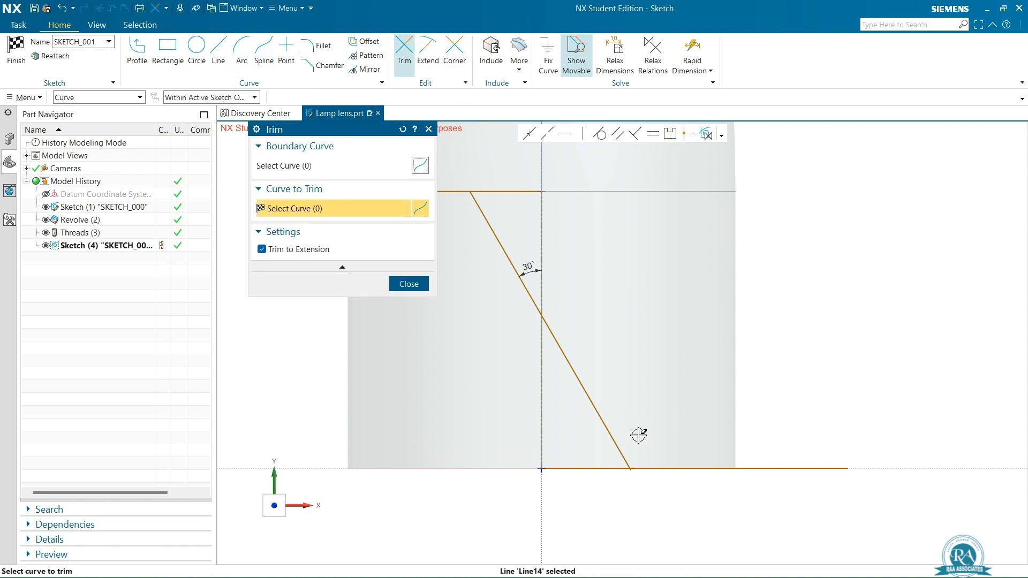
{"action": "scroll", "coordinate": [641, 471], "scroll_direction": "up", "scroll_amount": 5}
{"action": "left_click", "coordinate": [618, 349]}
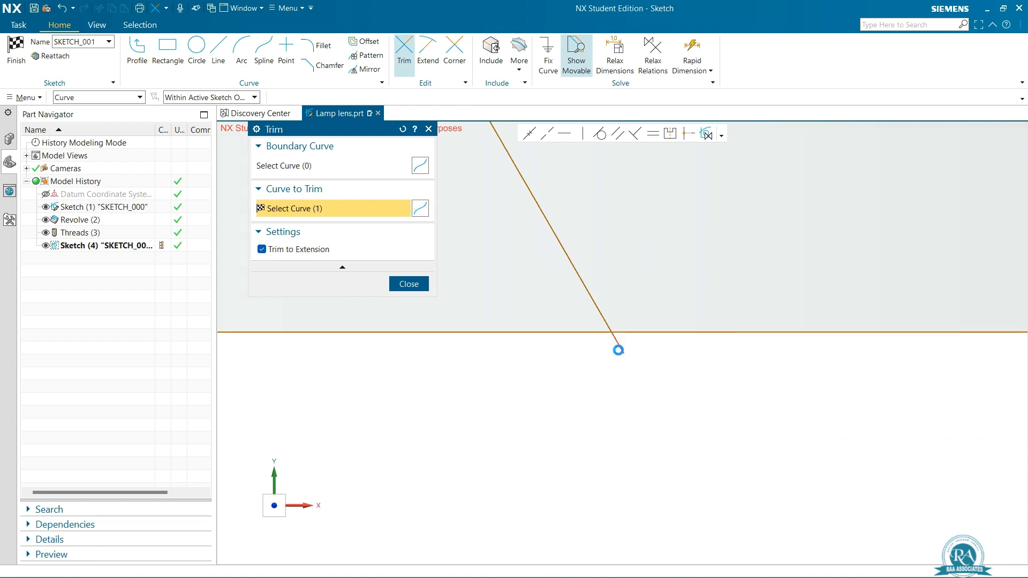
{"action": "left_click", "coordinate": [424, 284]}
Step: Delete the lower and upper horizontal helper lines, leaving only the angled line and the vertical reference line
{"action": "scroll", "coordinate": [567, 291], "scroll_direction": "down", "scroll_amount": 5}
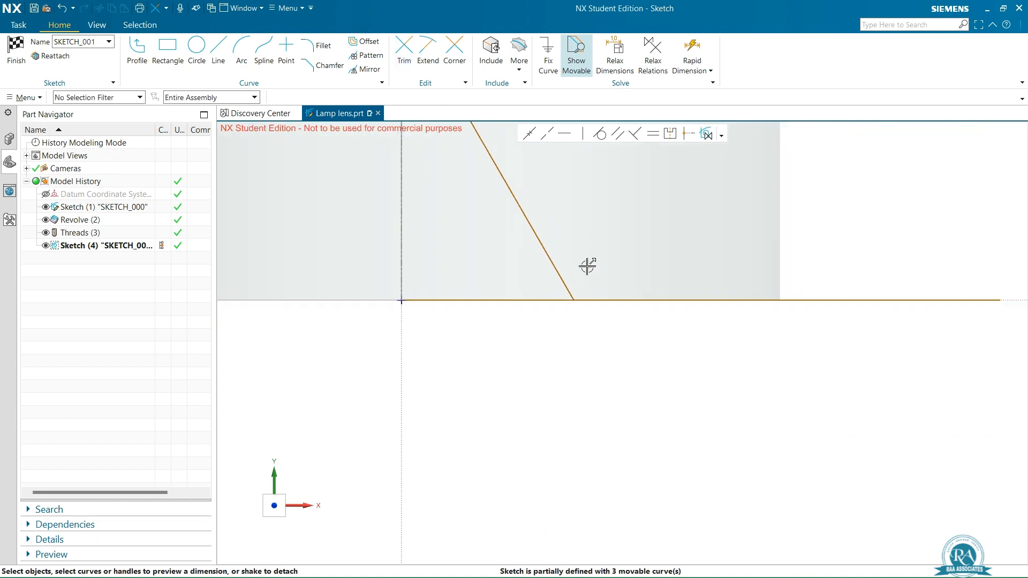
{"action": "scroll", "coordinate": [587, 266], "scroll_direction": "down", "scroll_amount": 3}
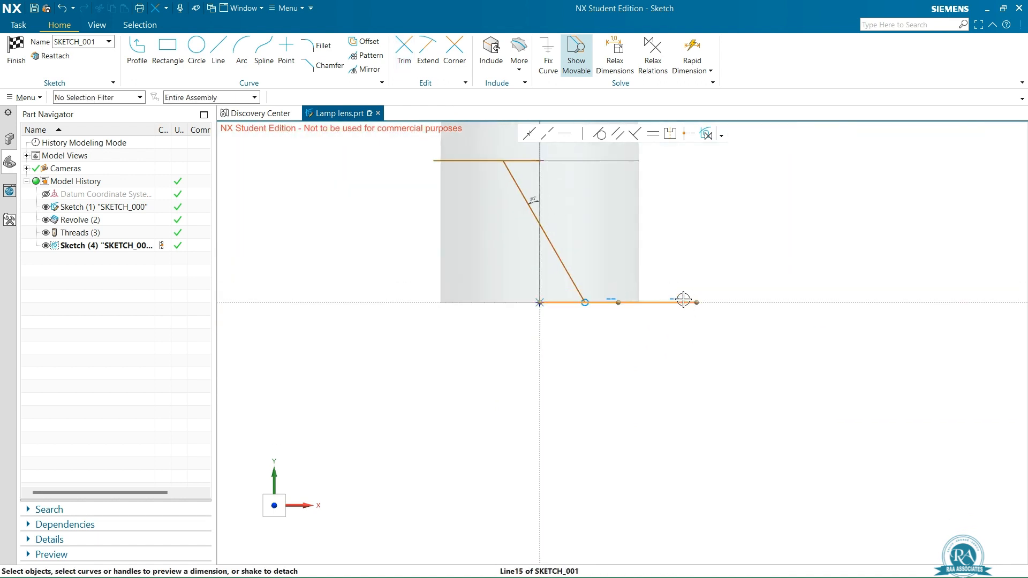
{"action": "right_click", "coordinate": [683, 300]}
{"action": "left_click", "coordinate": [743, 286]}
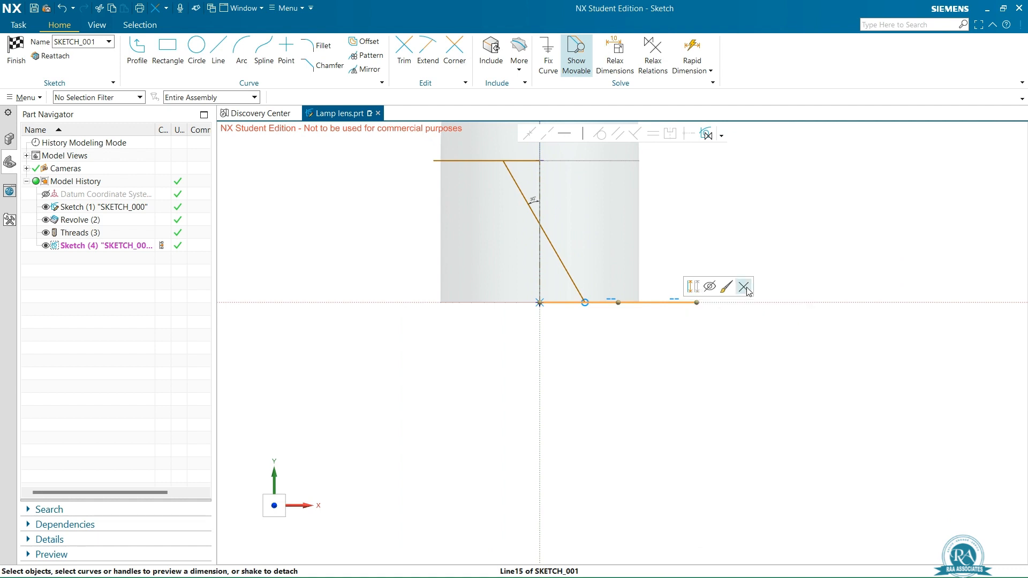
{"action": "right_click", "coordinate": [479, 160]}
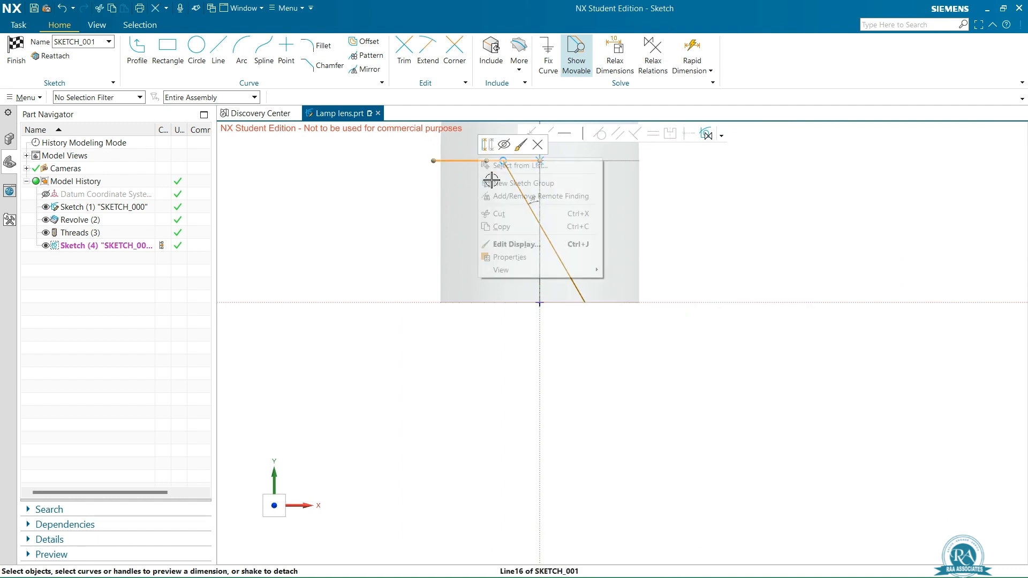
{"action": "left_click", "coordinate": [533, 150]}
Step: Finish the sketch containing the angled line
{"action": "right_click", "coordinate": [683, 229]}
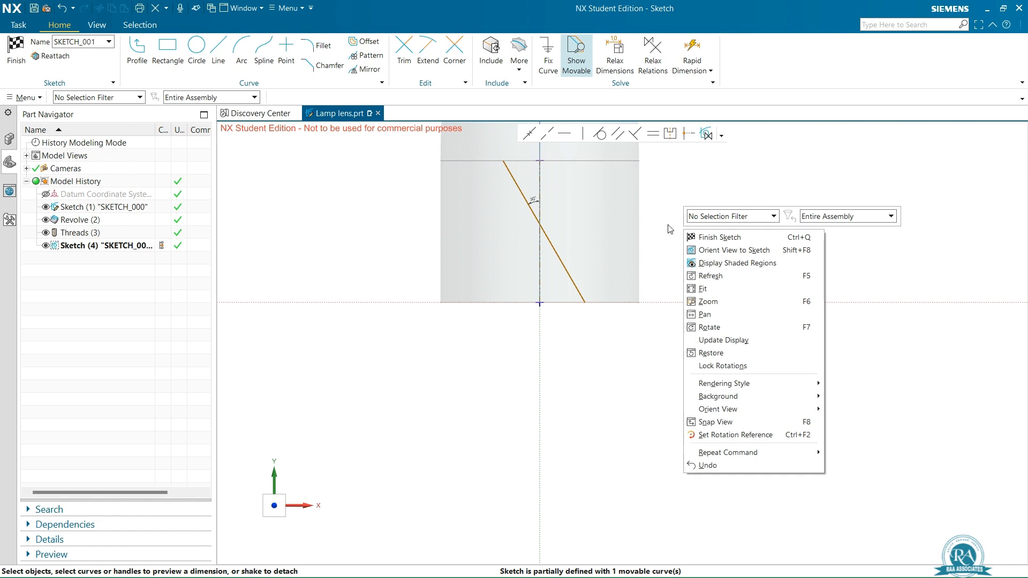
{"action": "left_click", "coordinate": [702, 204]}
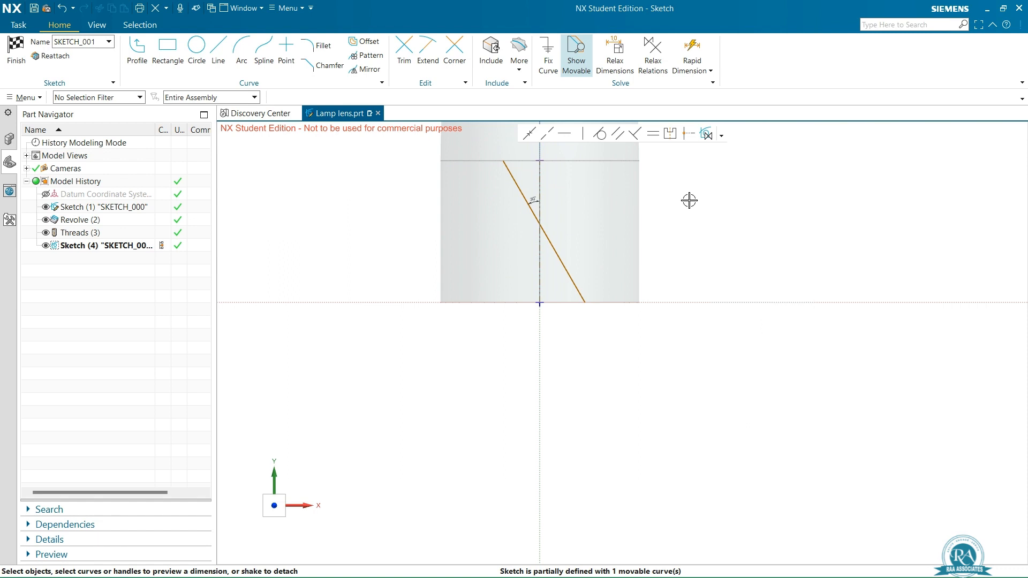
{"action": "scroll", "coordinate": [674, 195], "scroll_direction": "up", "scroll_amount": 5}
{"action": "scroll", "coordinate": [604, 222], "scroll_direction": "down", "scroll_amount": 4}
{"action": "scroll", "coordinate": [553, 198], "scroll_direction": "up", "scroll_amount": 5}
{"action": "scroll", "coordinate": [594, 231], "scroll_direction": "down", "scroll_amount": 3}
{"action": "scroll", "coordinate": [504, 205], "scroll_direction": "up", "scroll_amount": 2}
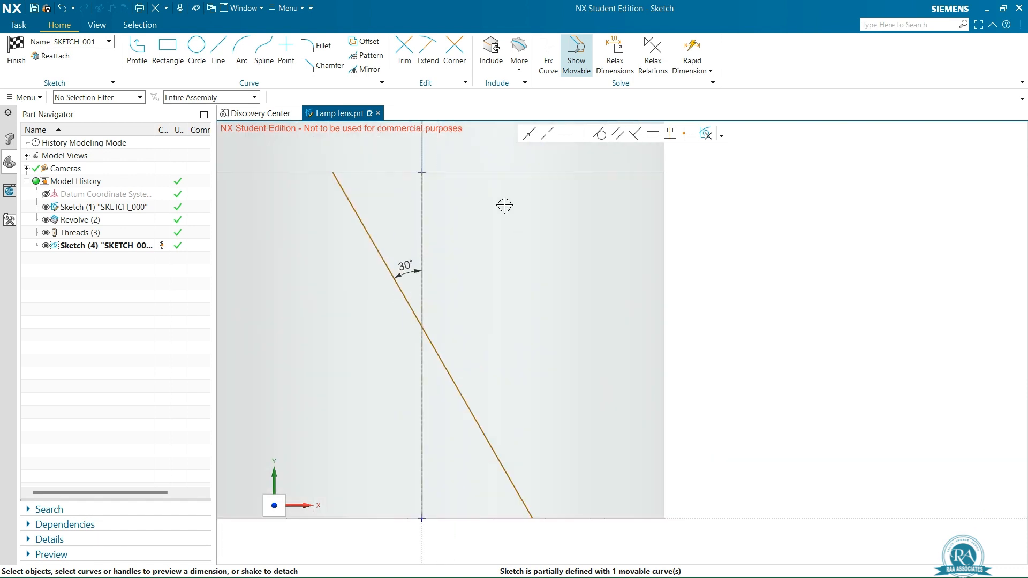
{"action": "right_click", "coordinate": [680, 253]}
{"action": "left_click", "coordinate": [705, 268]}
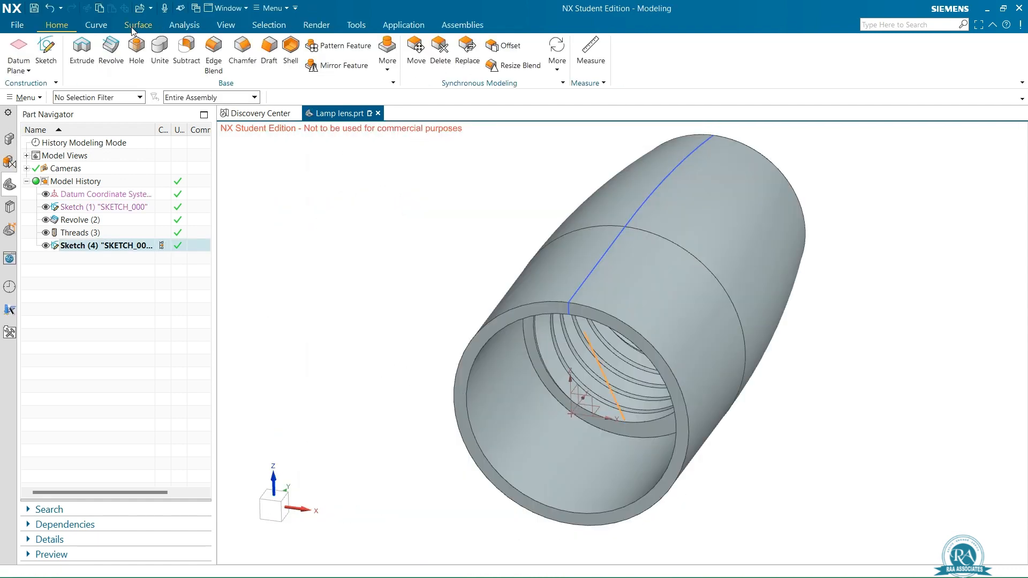
Step: Start a Project Curve of the angled sketch line, using the Single Face rule to target the outer cylindrical face at the open end
{"action": "left_click", "coordinate": [97, 26]}
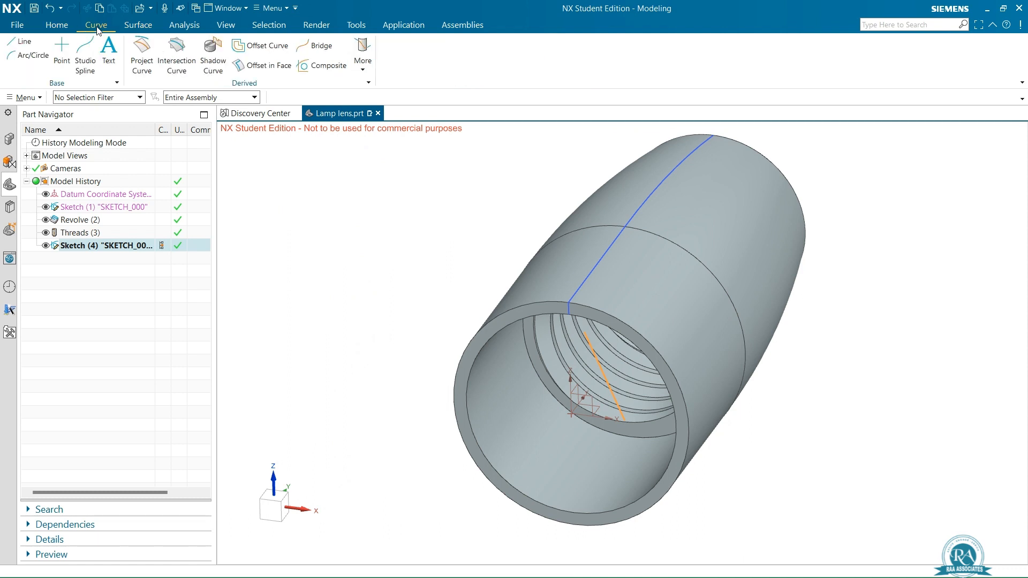
{"action": "left_click", "coordinate": [140, 48]}
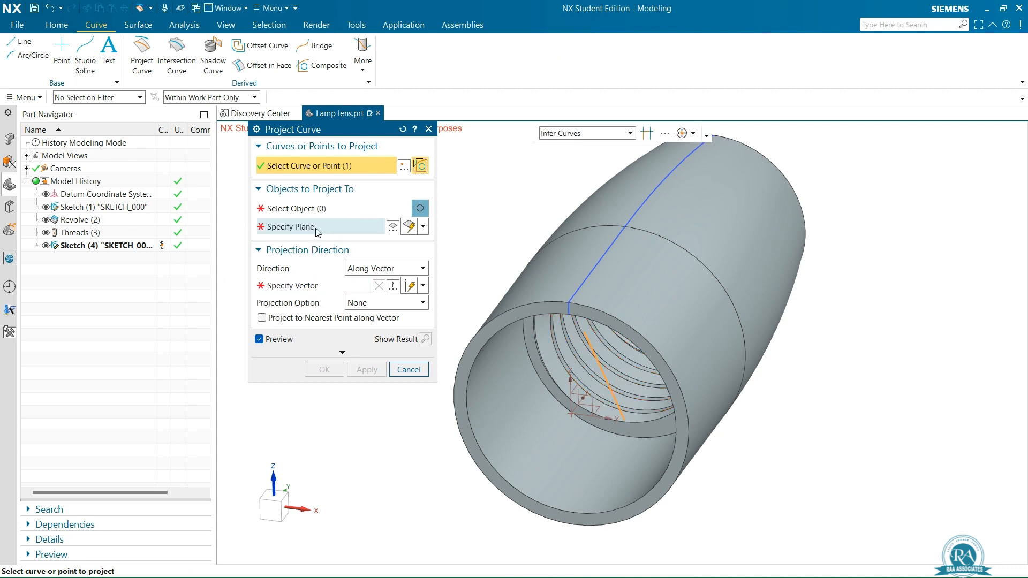
{"action": "left_click", "coordinate": [320, 209]}
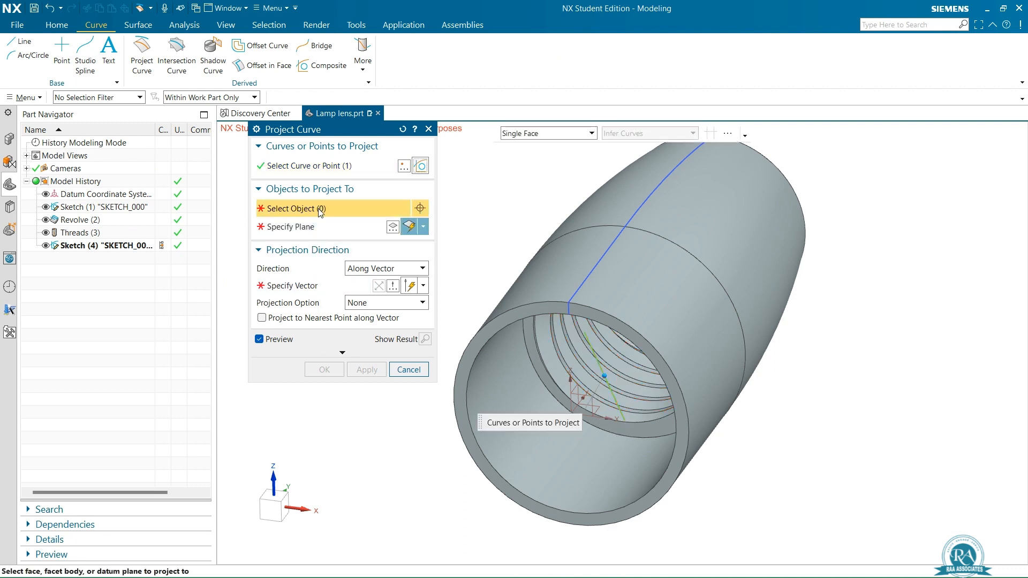
{"action": "left_click", "coordinate": [546, 133]}
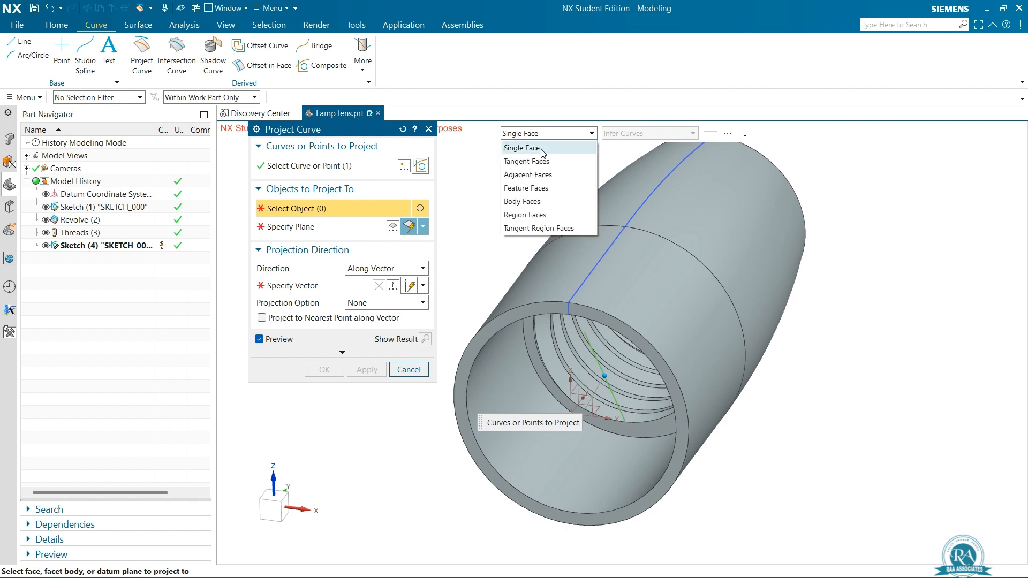
{"action": "left_click", "coordinate": [540, 150]}
{"action": "left_click", "coordinate": [636, 287]}
{"action": "left_click", "coordinate": [635, 287]}
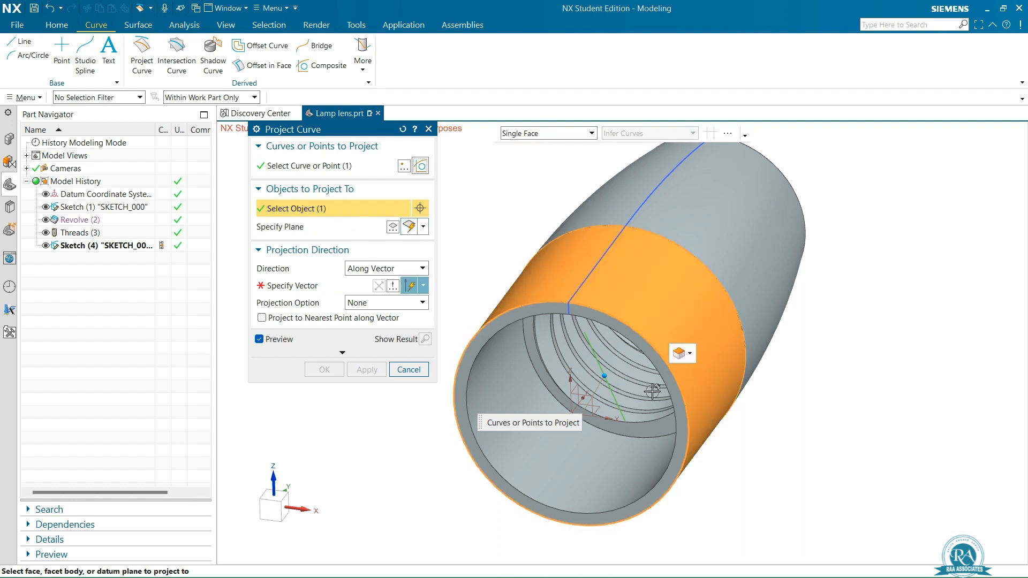
Step: Project the line along the positive Z direction and hide its source sketch
{"action": "left_click", "coordinate": [318, 287]}
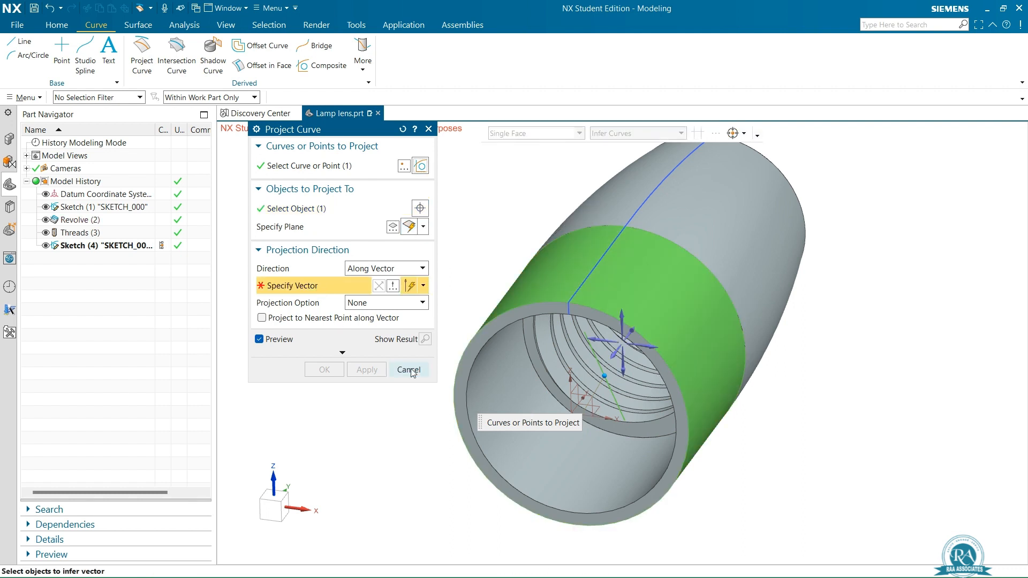
{"action": "left_click", "coordinate": [625, 316]}
{"action": "left_click", "coordinate": [328, 369]}
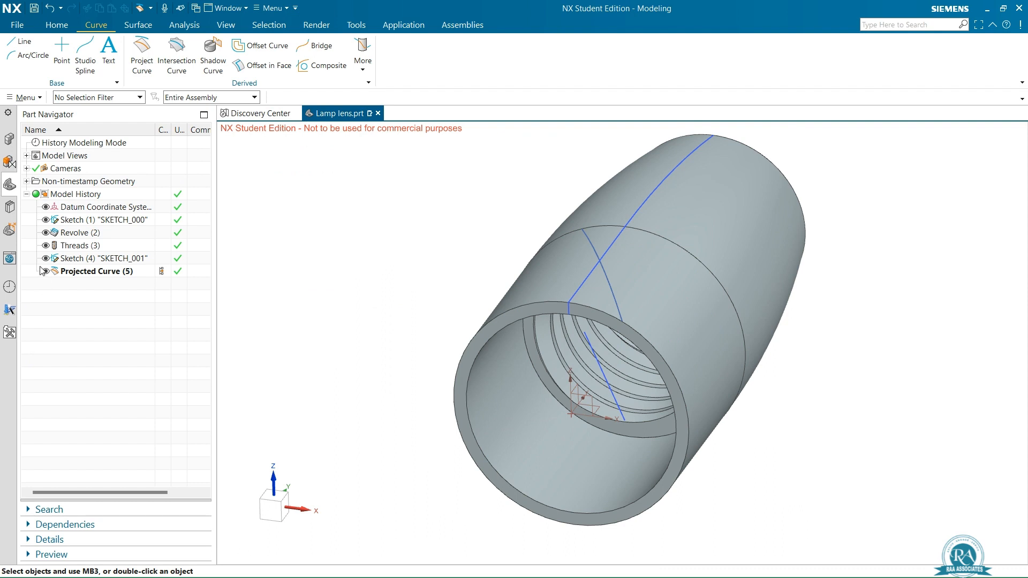
{"action": "left_click", "coordinate": [46, 258]}
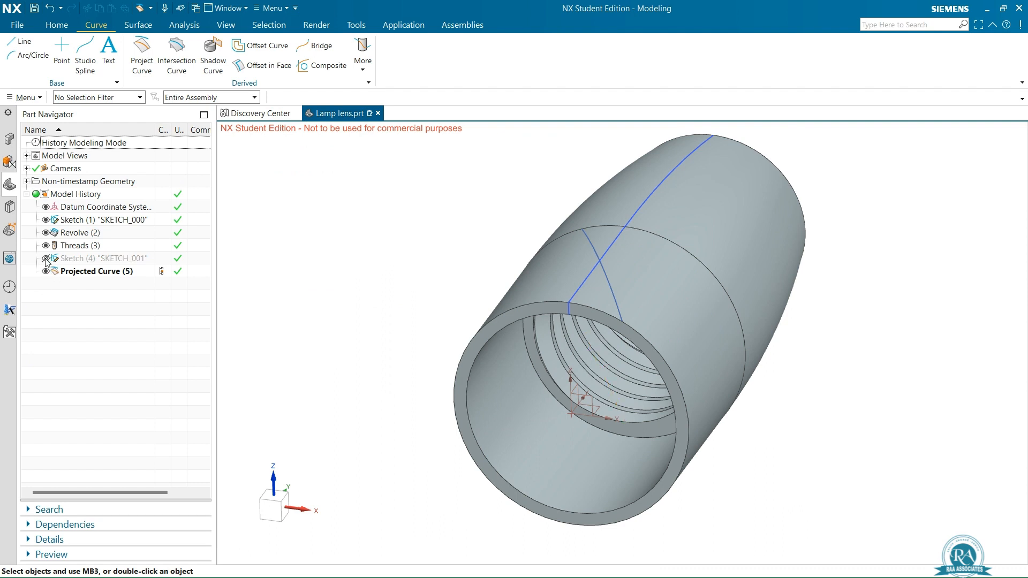
{"action": "scroll", "coordinate": [729, 256], "scroll_direction": "down", "scroll_amount": 2}
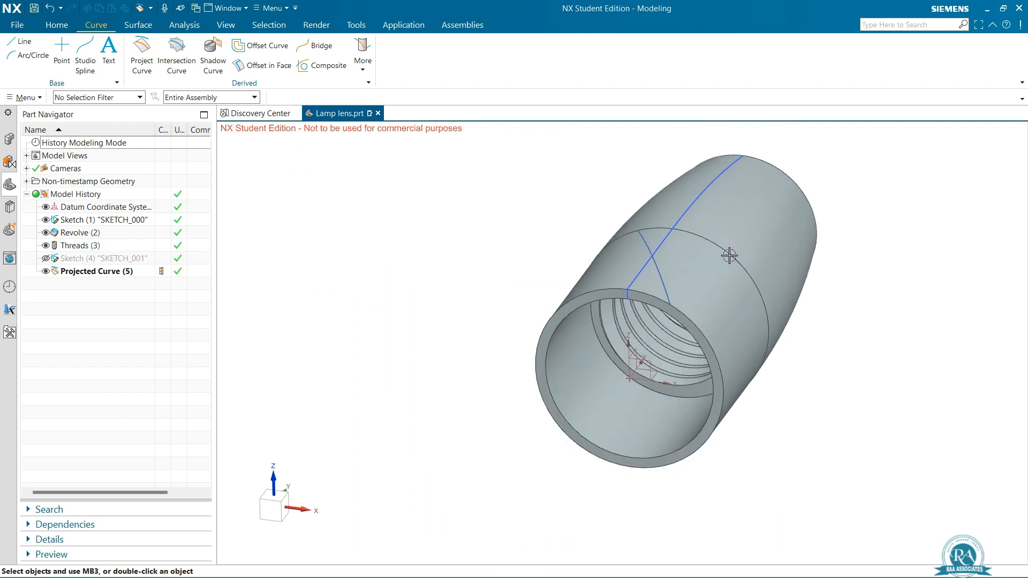
Step: Hide the first sketch, the revolve profile, leaving the projected curve shown on the body
{"action": "left_click", "coordinate": [44, 220]}
{"action": "scroll", "coordinate": [805, 219], "scroll_direction": "down", "scroll_amount": 2}
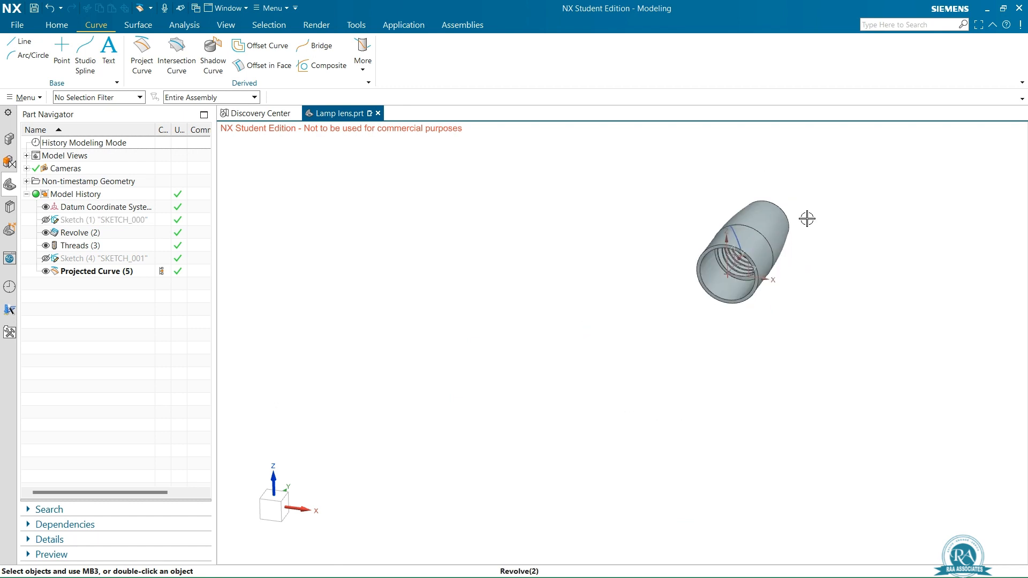
{"action": "scroll", "coordinate": [786, 224], "scroll_direction": "up", "scroll_amount": 3}
{"action": "scroll", "coordinate": [786, 224], "scroll_direction": "up", "scroll_amount": 1}
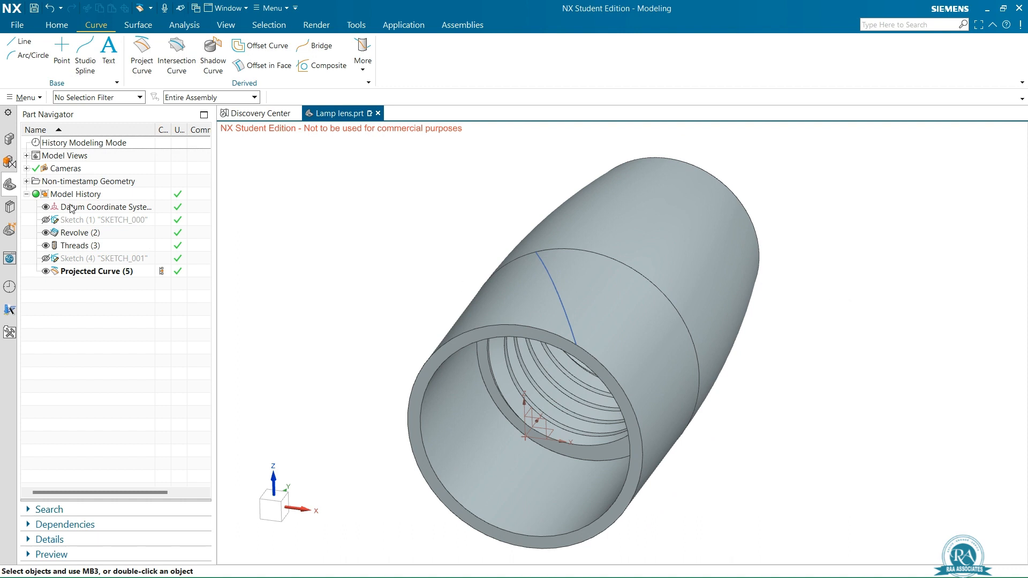
Step: Create a new sketch on the flat annular face at the open end of the revolved body
{"action": "left_click", "coordinate": [67, 27]}
{"action": "left_click", "coordinate": [46, 49]}
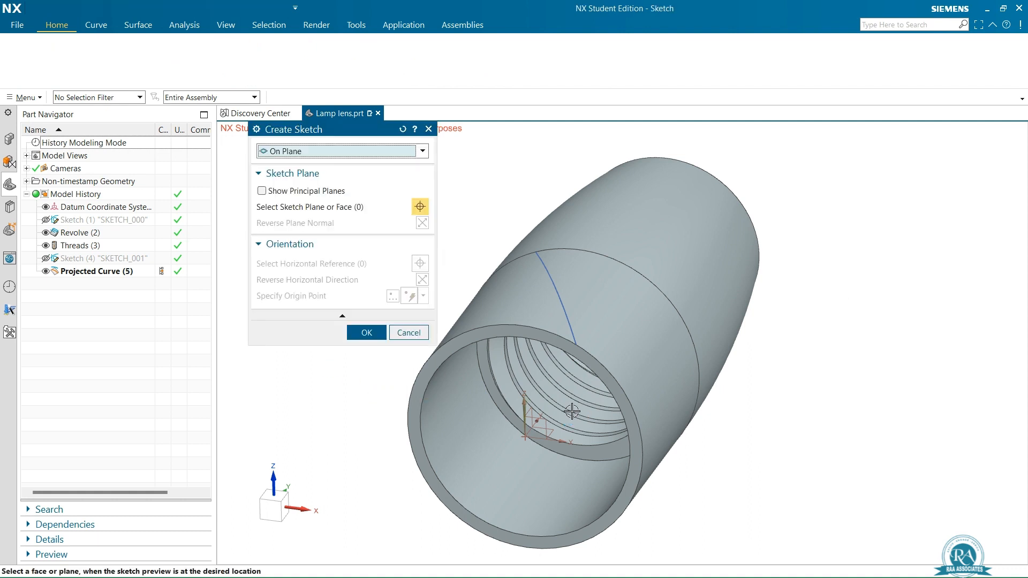
{"action": "left_click", "coordinate": [586, 369]}
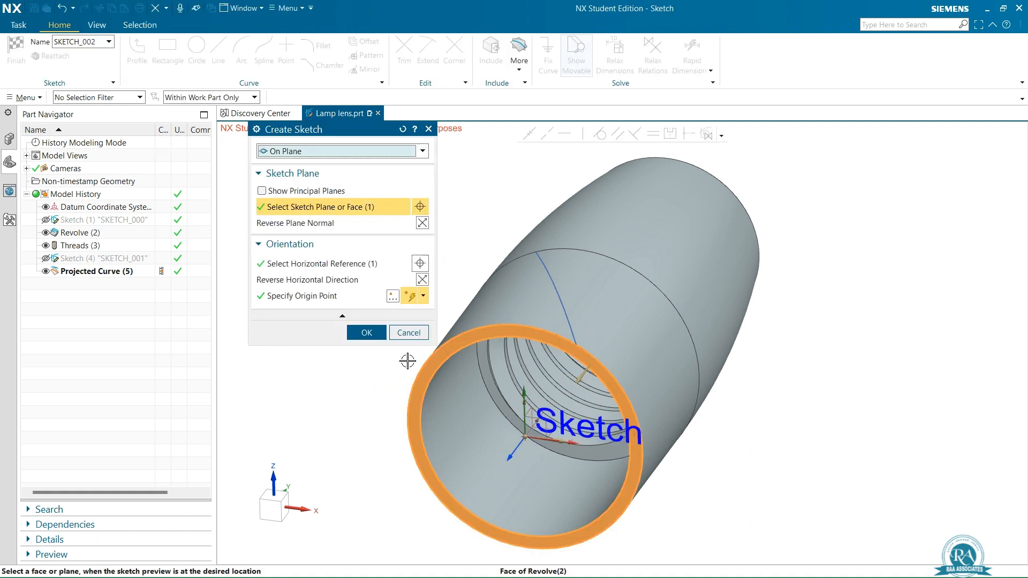
{"action": "left_click", "coordinate": [366, 334]}
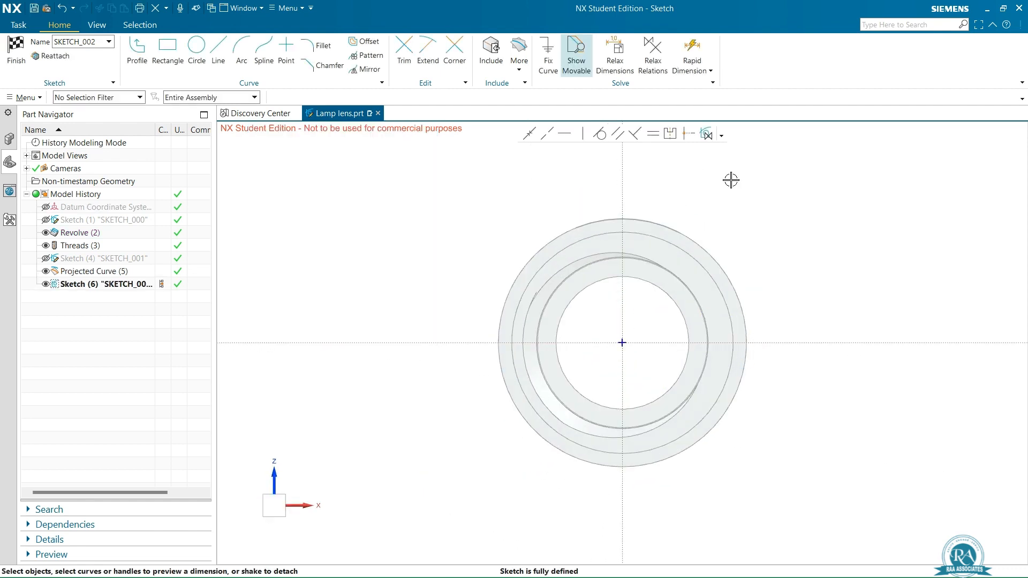
Step: Include the projected curve's end point at the open-end rim in the sketch
{"action": "middle_click_drag", "start_coordinate": [697, 179], "coordinate": [676, 206]}
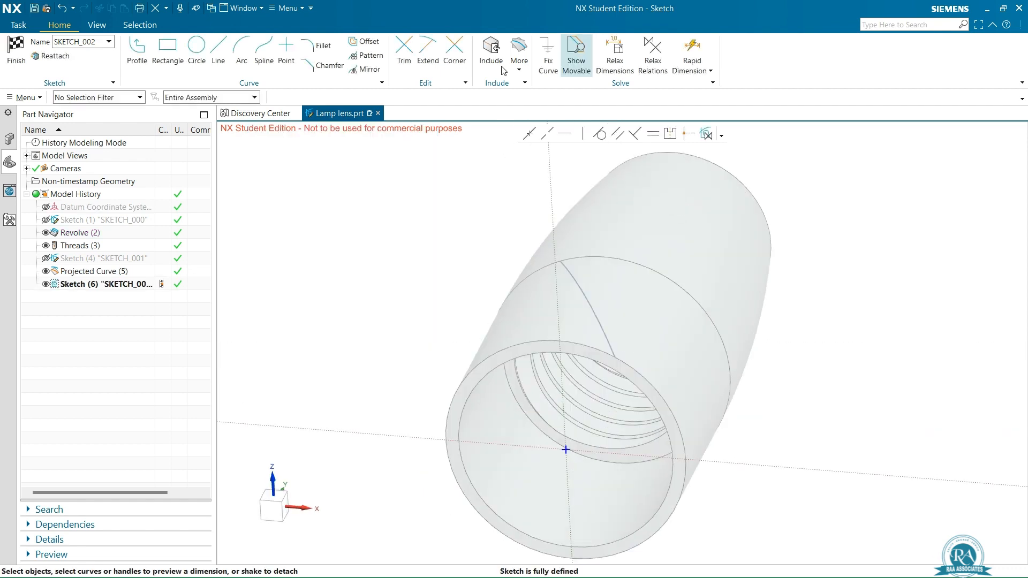
{"action": "left_click", "coordinate": [492, 39]}
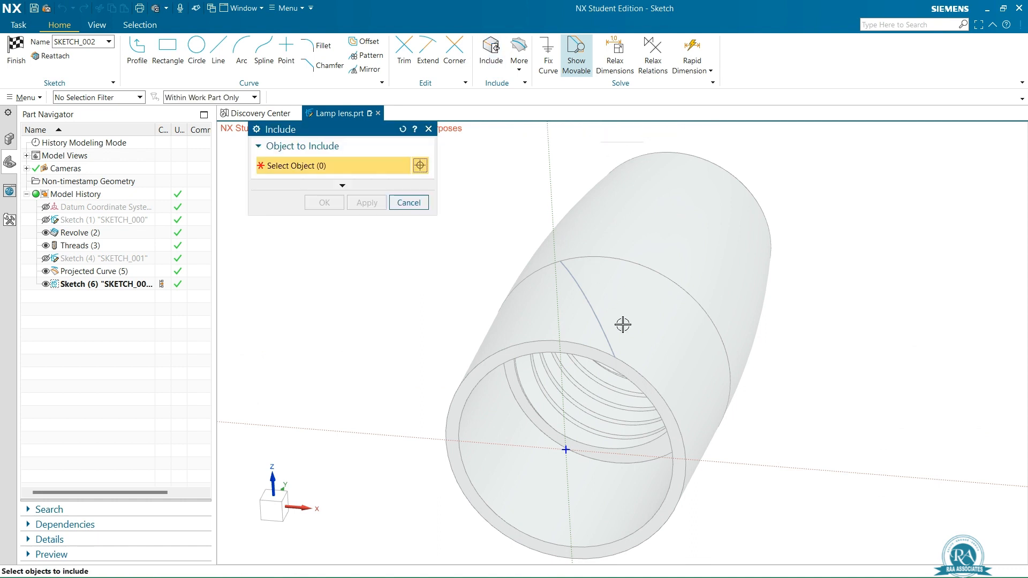
{"action": "left_click", "coordinate": [614, 357]}
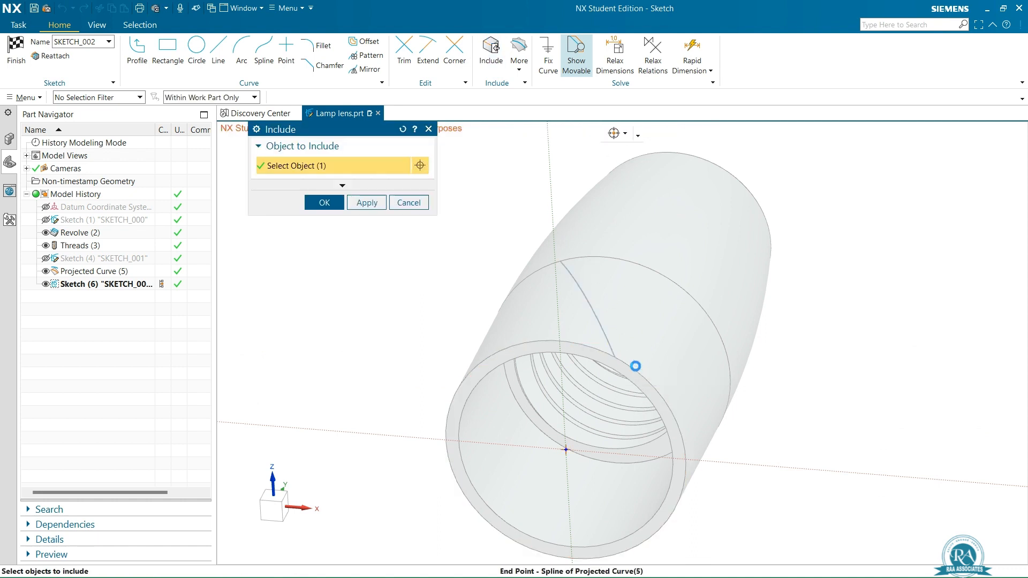
{"action": "left_click", "coordinate": [321, 203]}
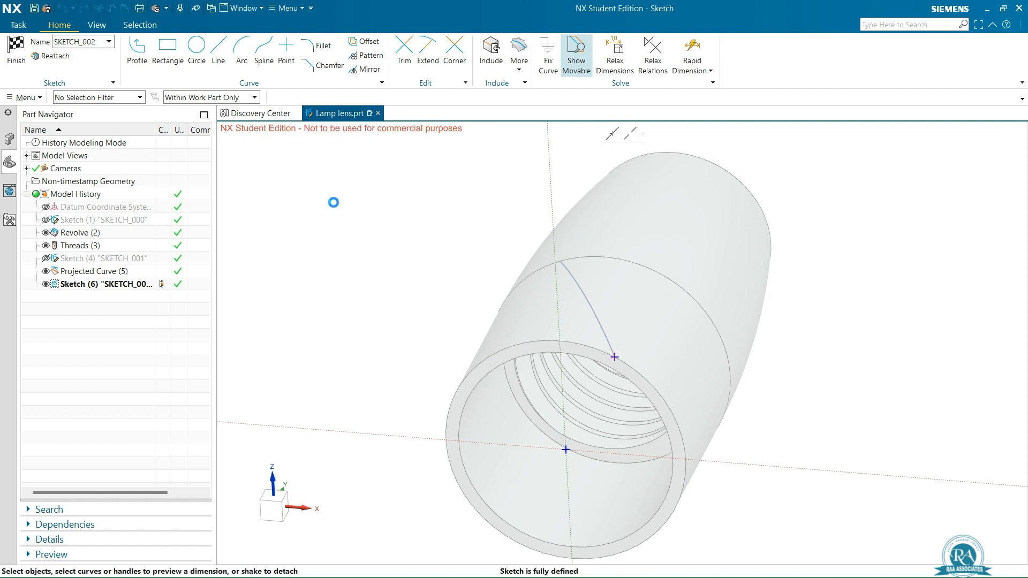
Step: Draw a line from the sketch origin to the included end point and convert it to a reference line
{"action": "right_click", "coordinate": [391, 256]}
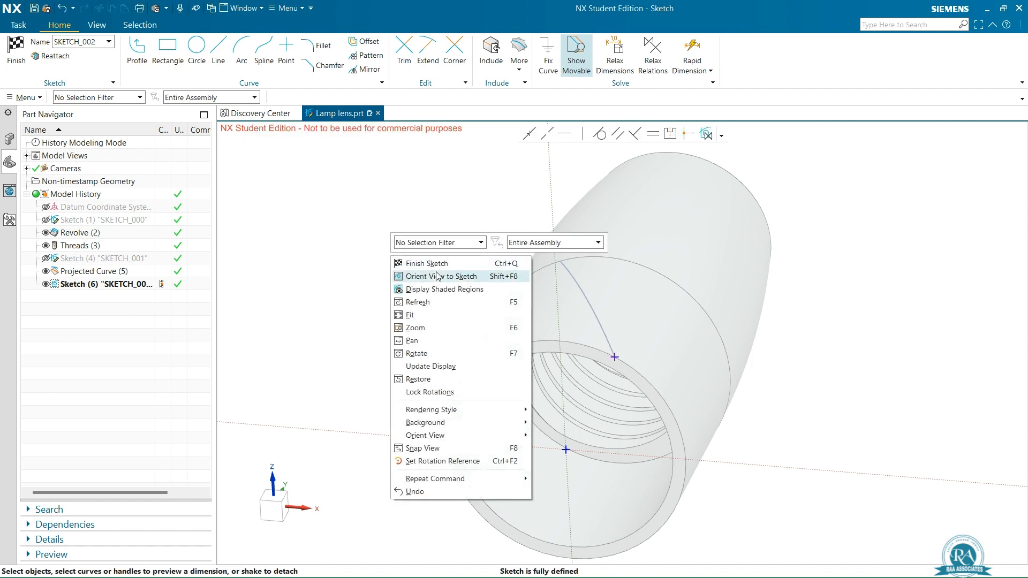
{"action": "left_click", "coordinate": [437, 277]}
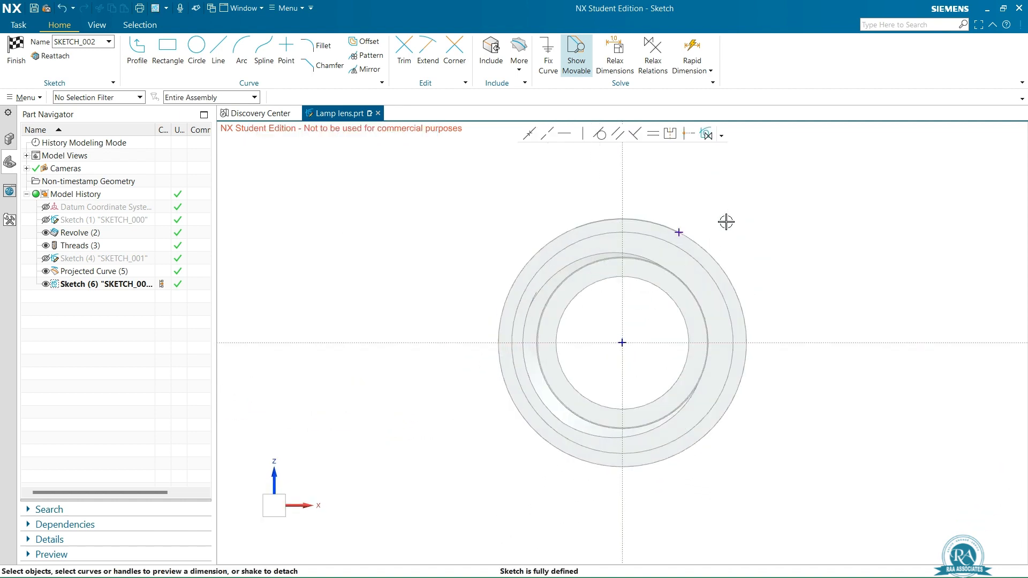
{"action": "scroll", "coordinate": [725, 221], "scroll_direction": "up", "scroll_amount": 3}
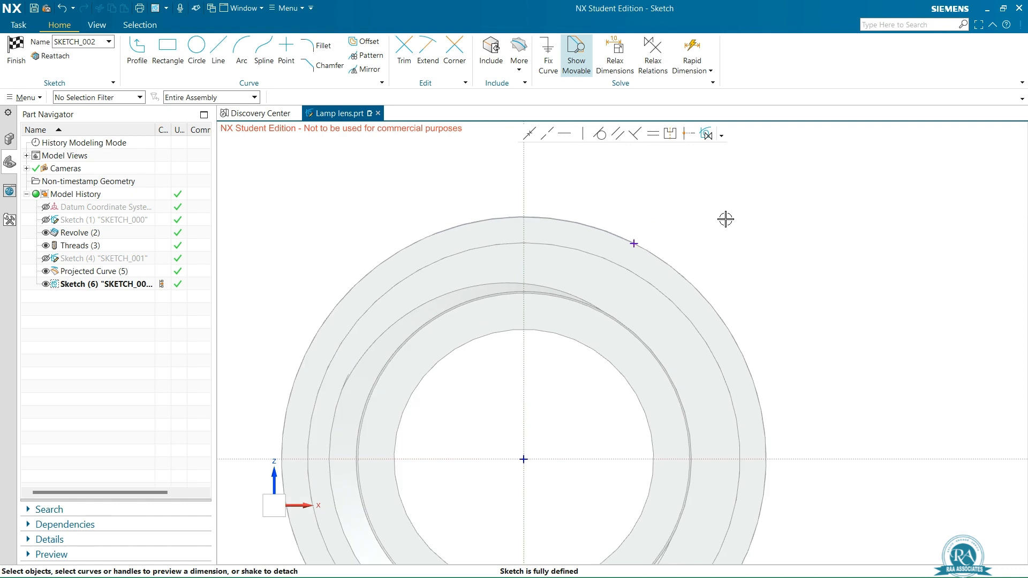
{"action": "left_click", "coordinate": [219, 51]}
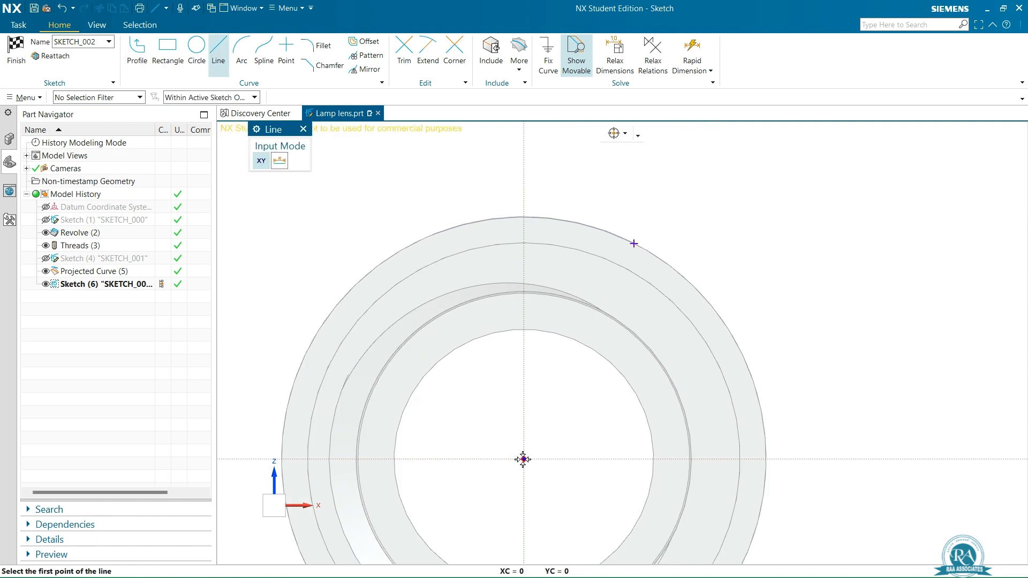
{"action": "left_click", "coordinate": [523, 460]}
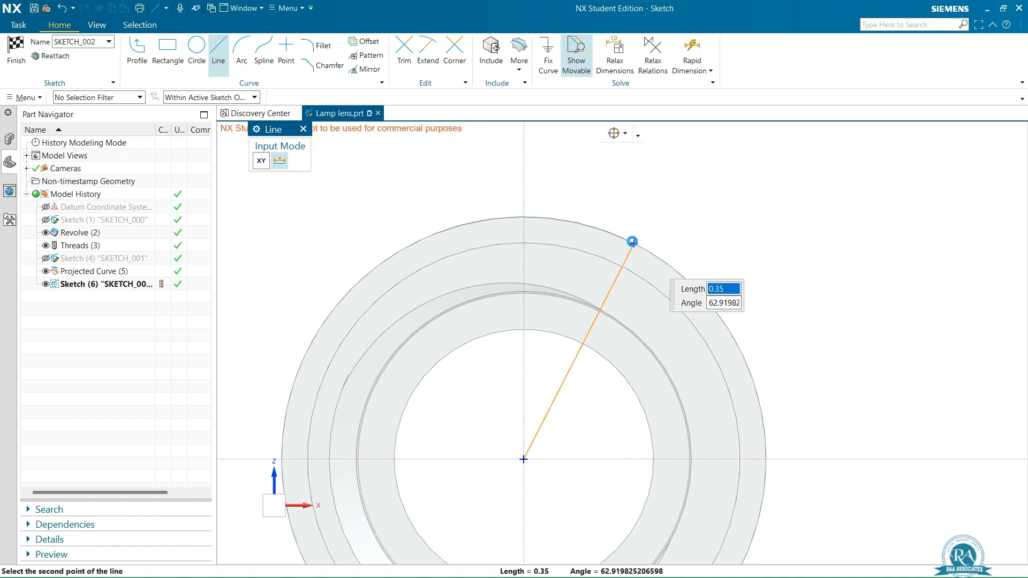
{"action": "left_click", "coordinate": [633, 242]}
{"action": "key", "text": "Escape"}
{"action": "right_click", "coordinate": [612, 288]}
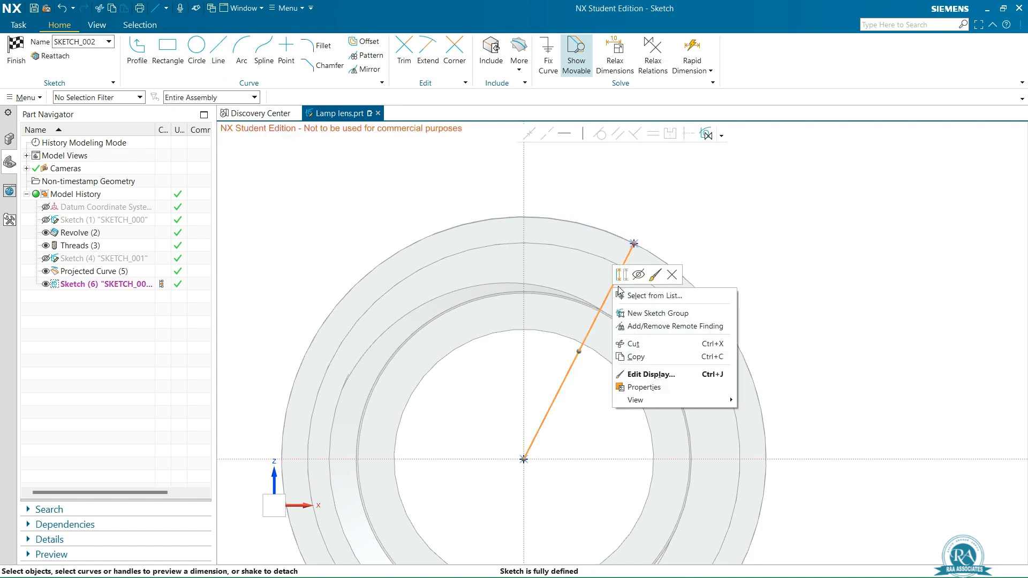
{"action": "left_click", "coordinate": [622, 276]}
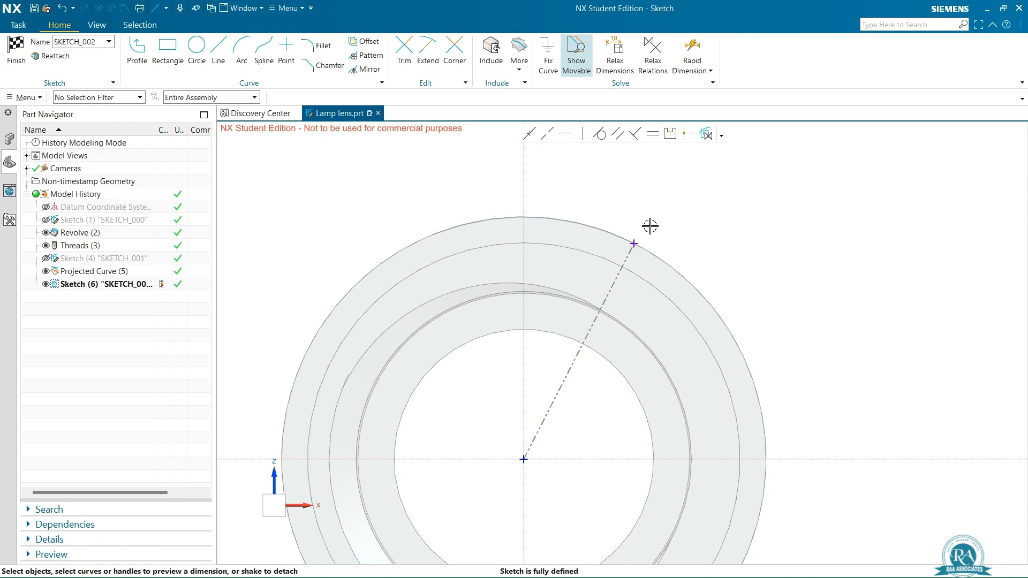
Step: Sketch a closed triangle with sides about 0.04 long around the included point, with its inner apex on the reference line
{"action": "scroll", "coordinate": [649, 225], "scroll_direction": "up", "scroll_amount": 6}
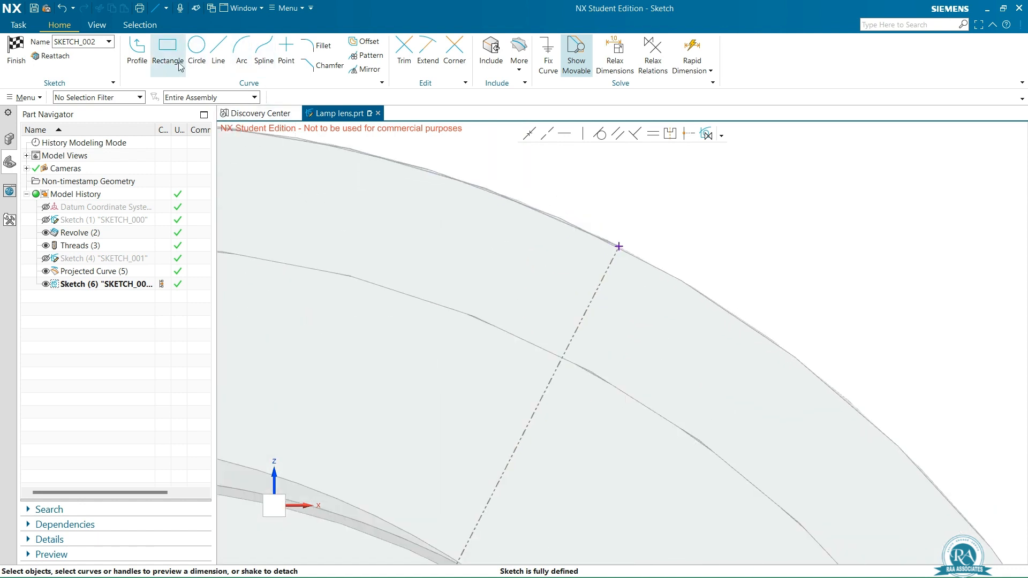
{"action": "key", "text": "z"}
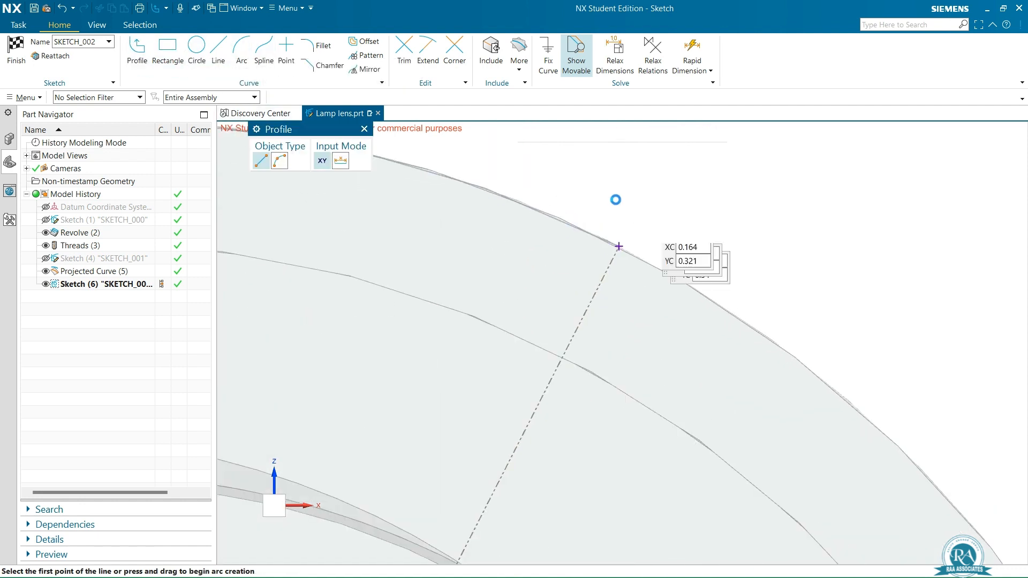
{"action": "left_click", "coordinate": [596, 193]}
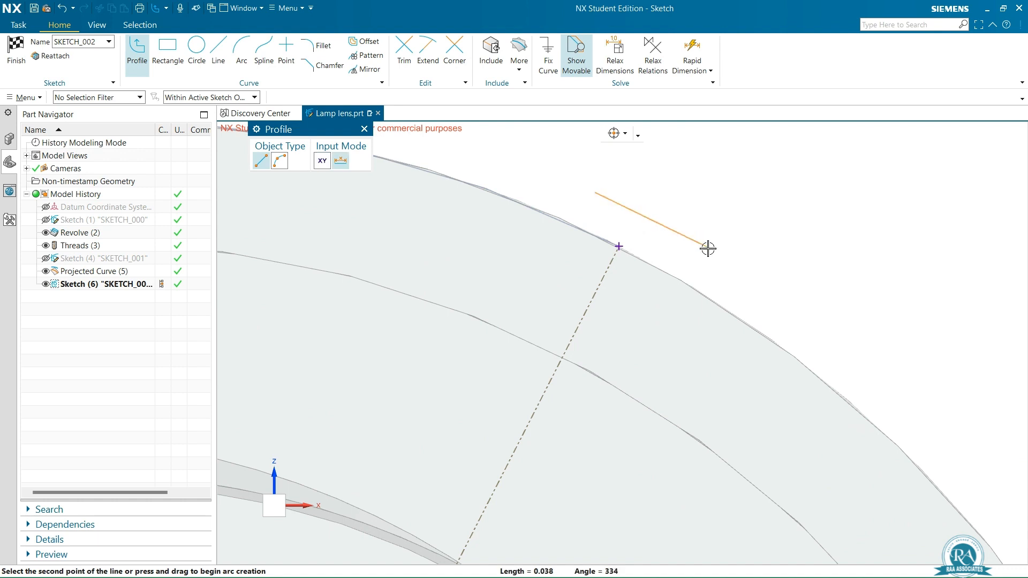
{"action": "left_click", "coordinate": [707, 247]}
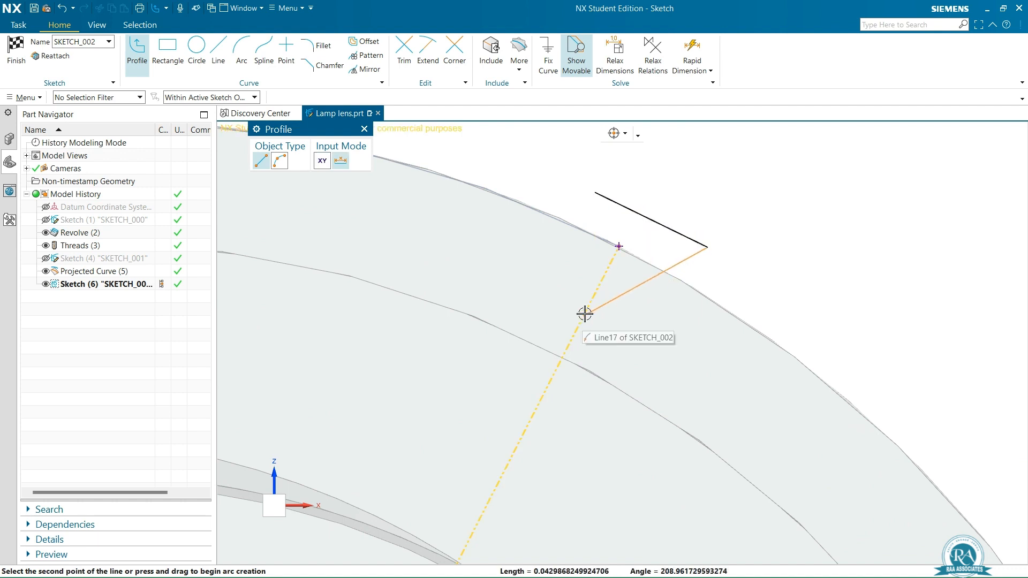
{"action": "left_click", "coordinate": [586, 312]}
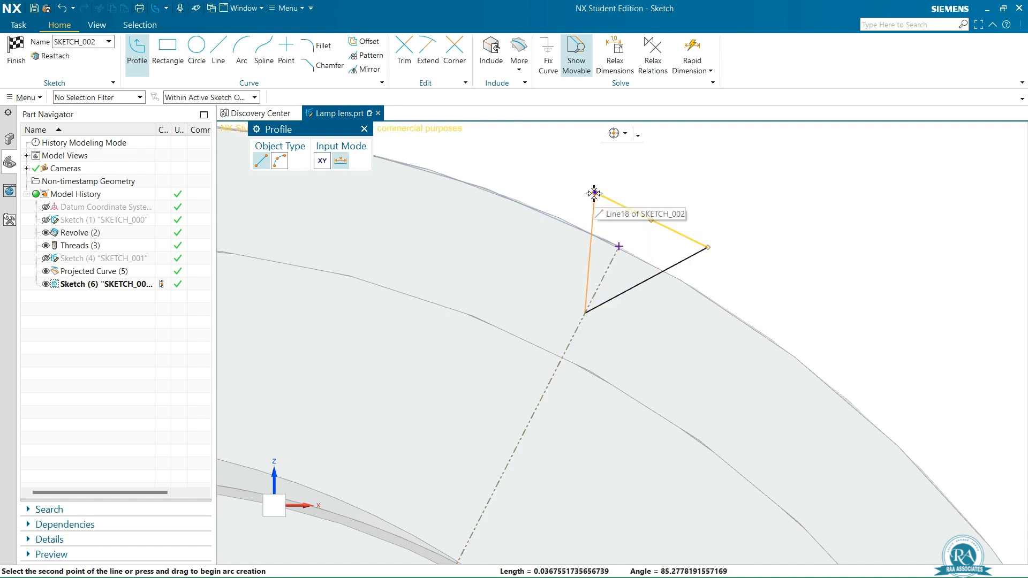
{"action": "left_click", "coordinate": [594, 193]}
{"action": "scroll", "coordinate": [755, 209], "scroll_direction": "up", "scroll_amount": 2}
{"action": "key", "text": "Escape"}
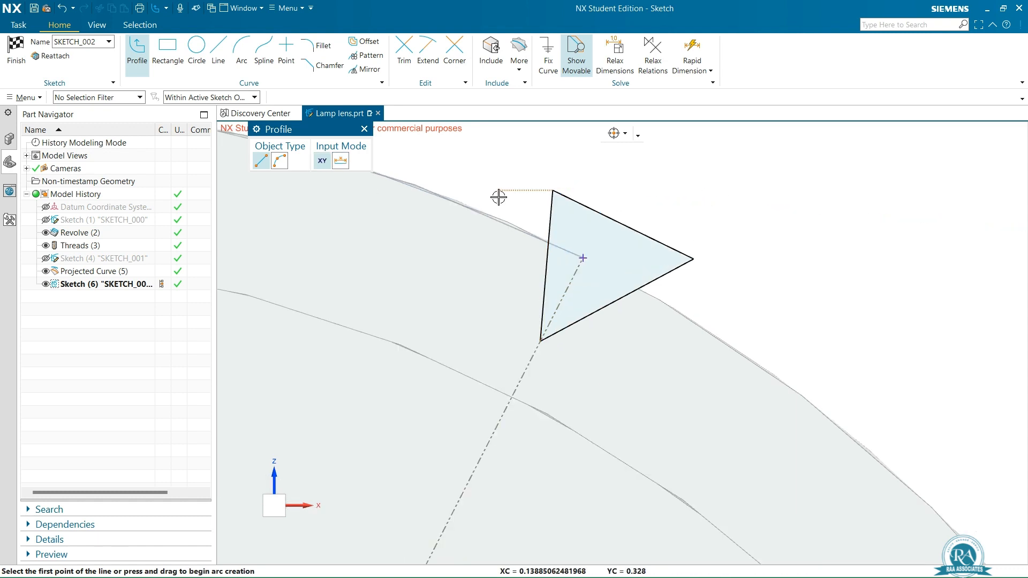
{"action": "key", "text": "Escape"}
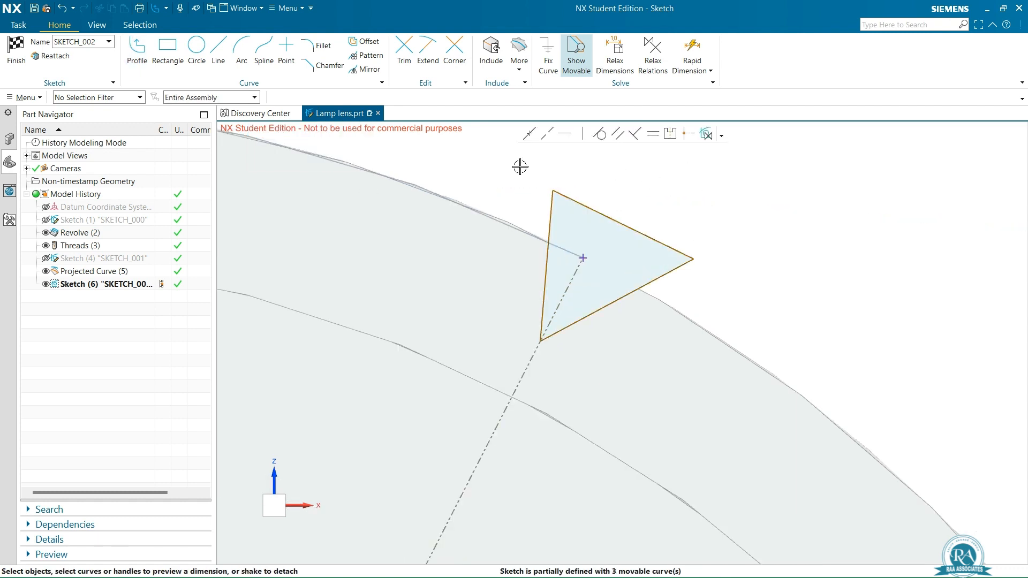
Step: Make the triangle's two outer corners symmetric about the reference line
{"action": "left_click", "coordinate": [669, 133]}
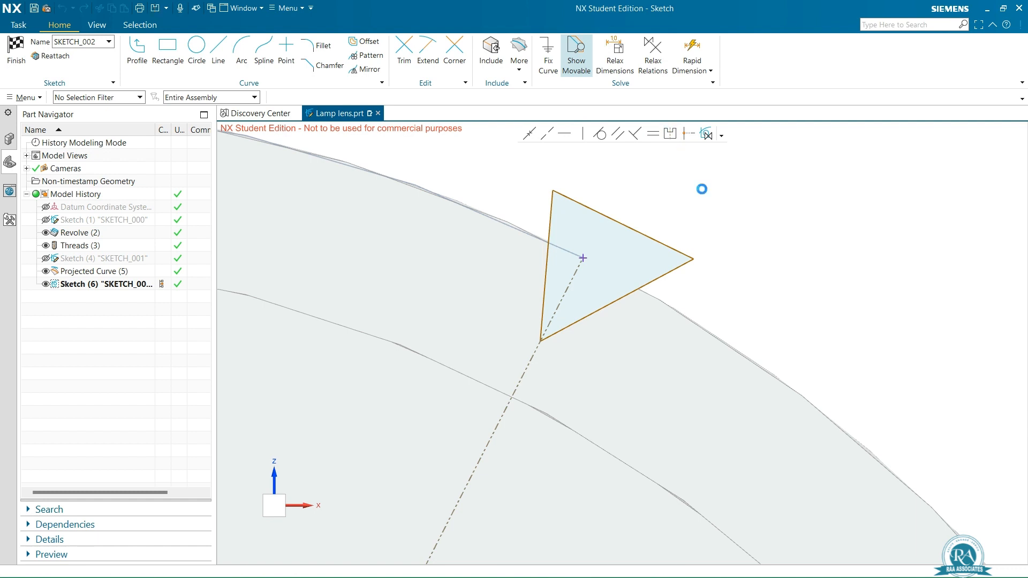
{"action": "left_click", "coordinate": [693, 259]}
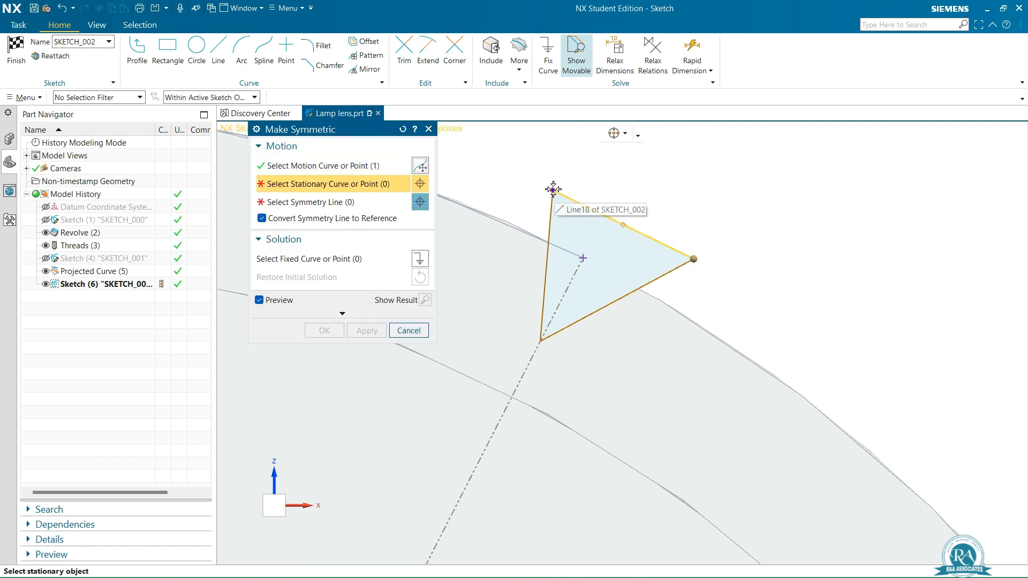
{"action": "left_click", "coordinate": [552, 190]}
{"action": "left_click", "coordinate": [574, 282]}
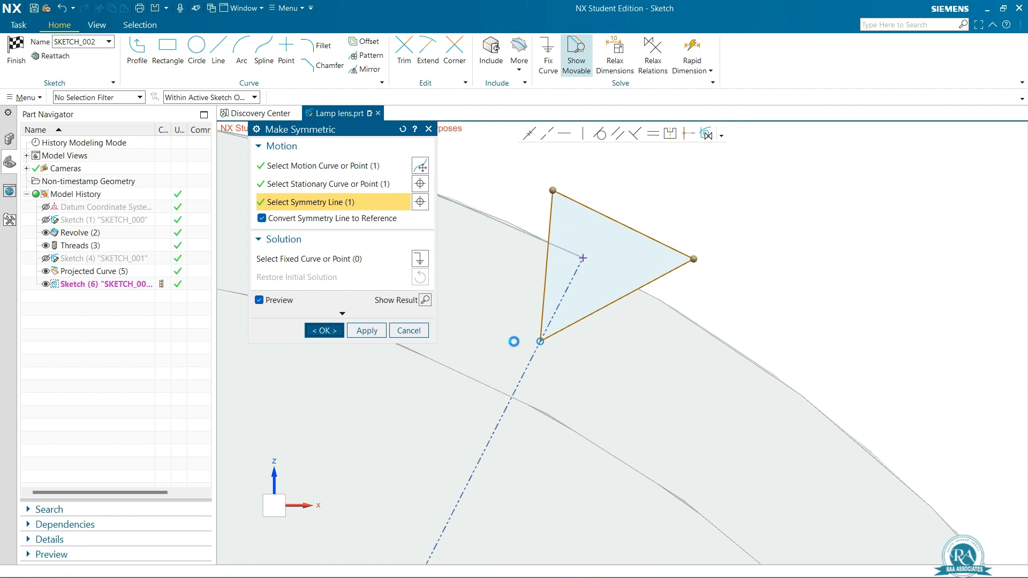
Step: Dimension the distance from the sketch origin to the triangle's outer edge as 0.351
{"action": "scroll", "coordinate": [648, 321], "scroll_direction": "down", "scroll_amount": 8}
{"action": "scroll", "coordinate": [571, 484], "scroll_direction": "up", "scroll_amount": 4}
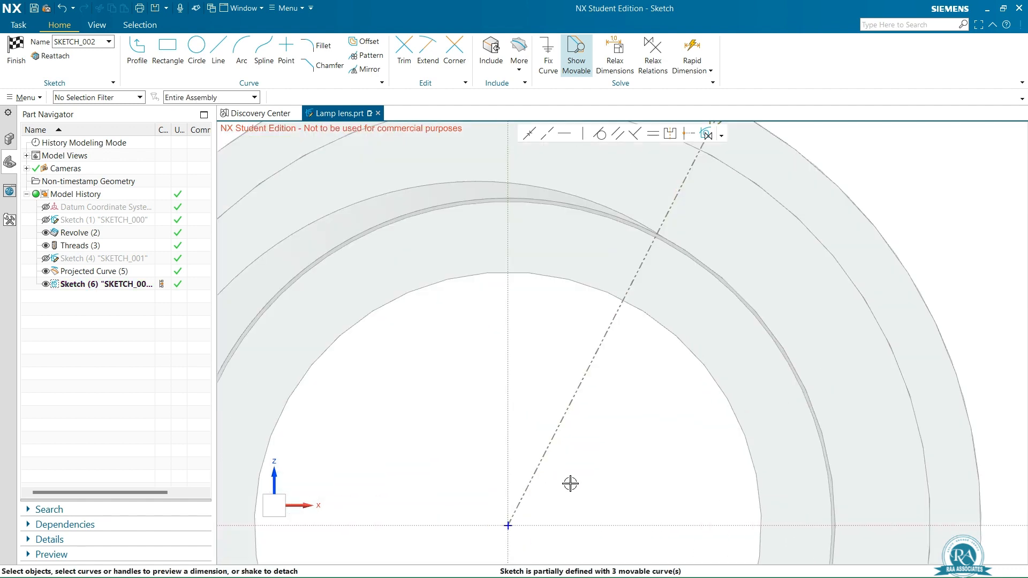
{"action": "left_click", "coordinate": [507, 528]}
{"action": "scroll", "coordinate": [693, 401], "scroll_direction": "down", "scroll_amount": 5}
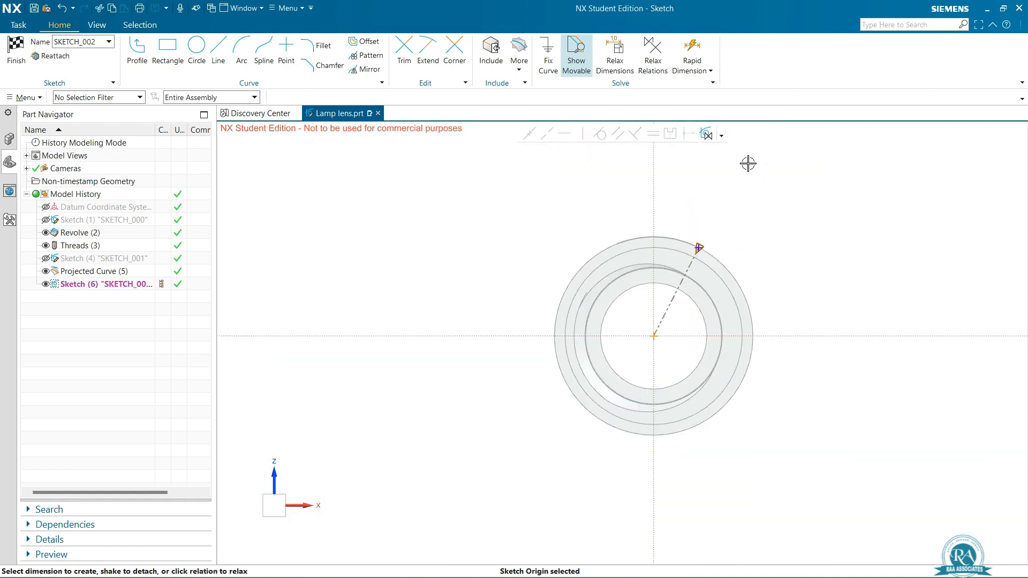
{"action": "scroll", "coordinate": [752, 202], "scroll_direction": "up", "scroll_amount": 6}
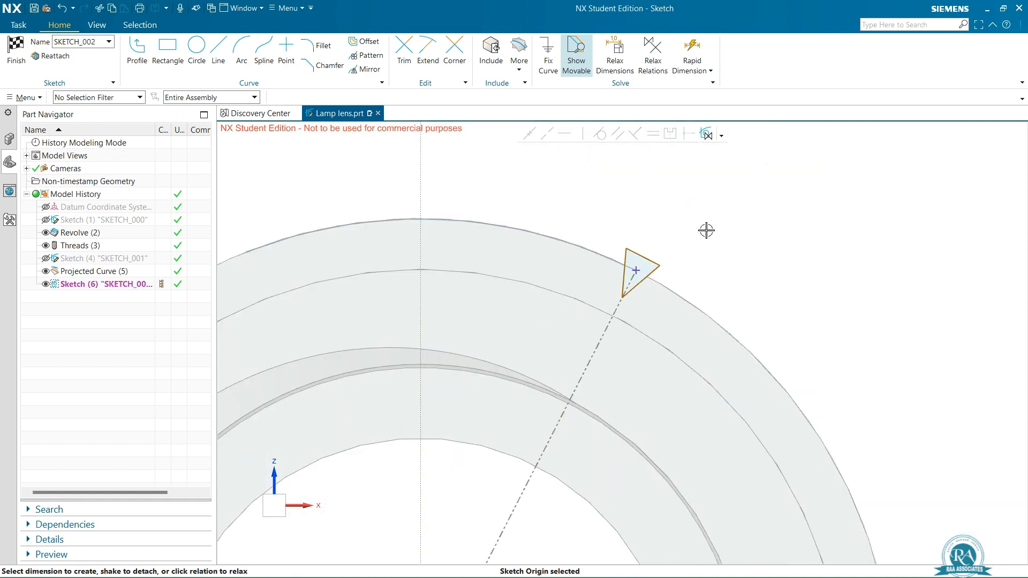
{"action": "left_click", "coordinate": [642, 257]}
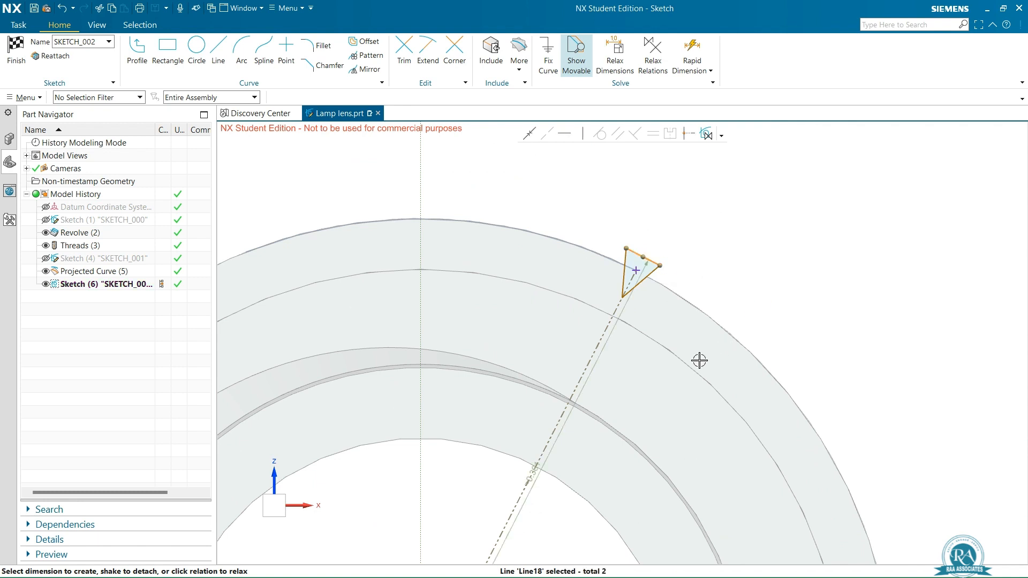
{"action": "left_click", "coordinate": [707, 406]}
{"action": "left_click", "coordinate": [698, 430]}
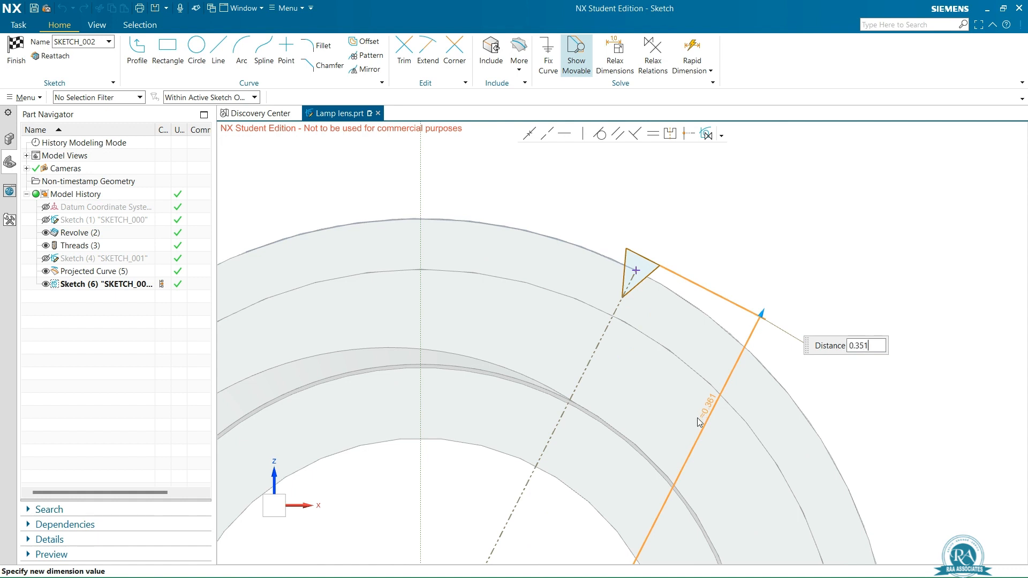
{"action": "type", "text": "0.351"}
{"action": "key", "text": "Return"}
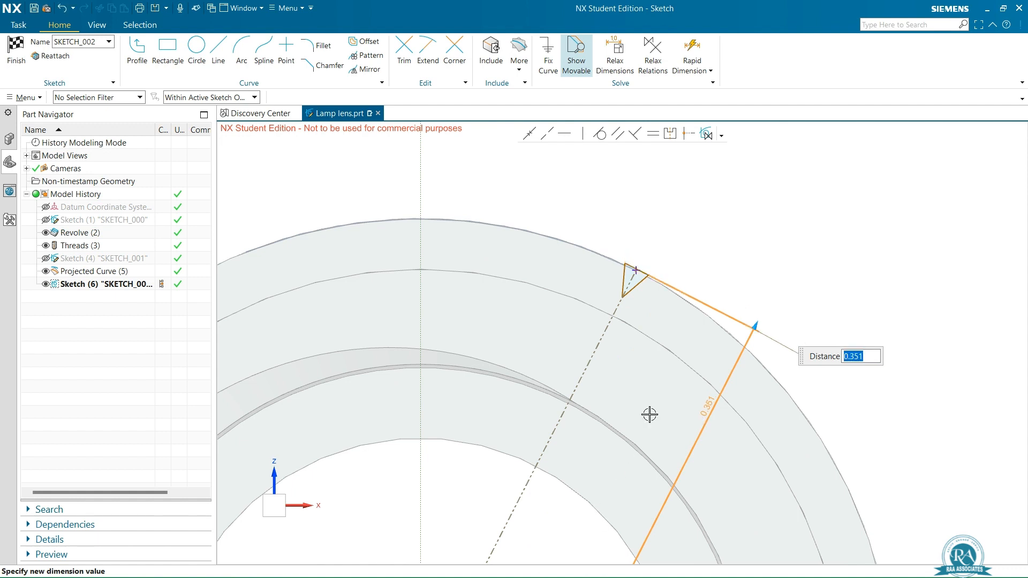
Step: Add an angular dimension between the triangle's two slanted sides at its inner apex
{"action": "scroll", "coordinate": [644, 284], "scroll_direction": "up", "scroll_amount": 3}
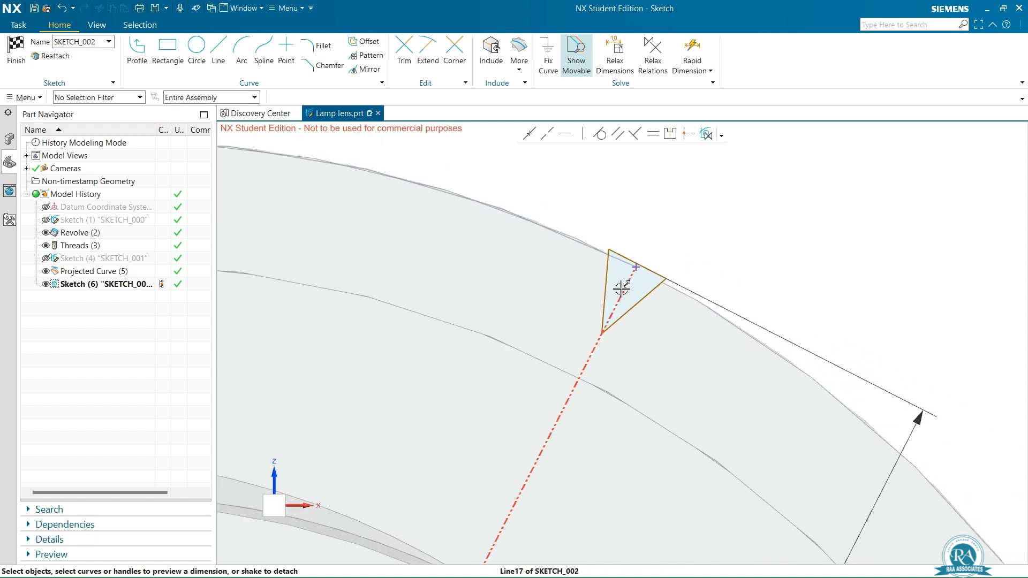
{"action": "scroll", "coordinate": [621, 288], "scroll_direction": "up", "scroll_amount": 3}
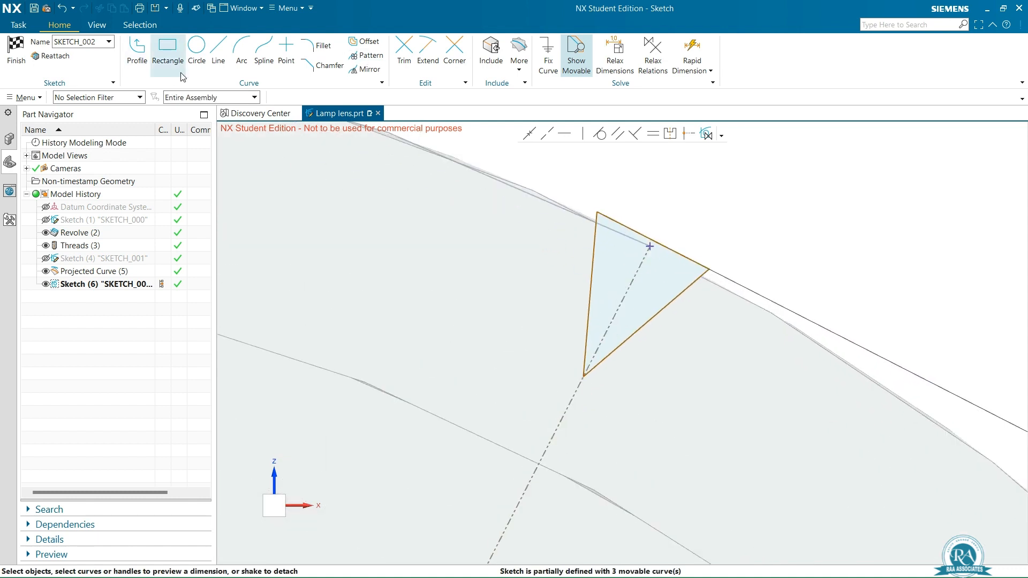
{"action": "left_click", "coordinate": [591, 285]}
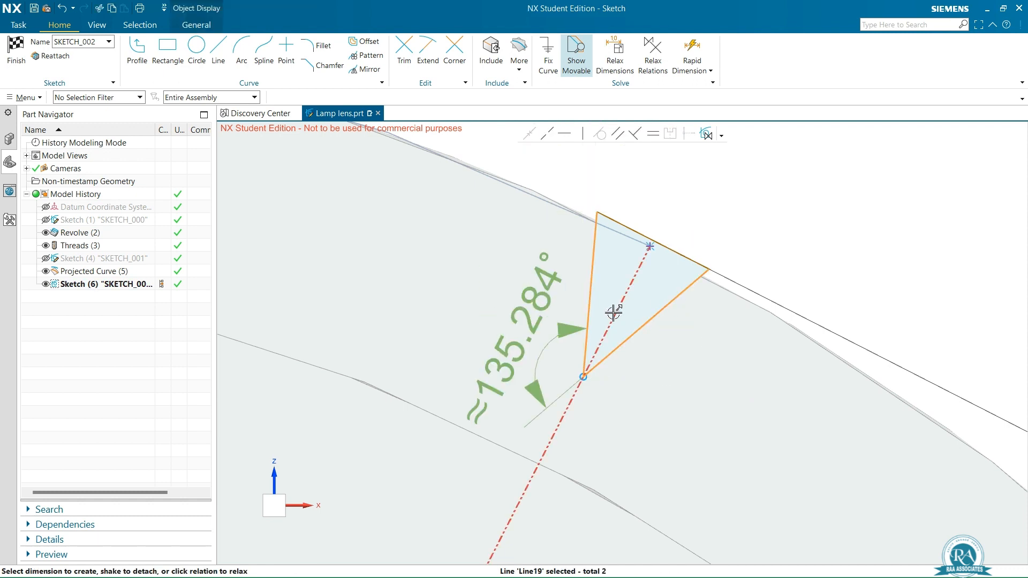
{"action": "left_click_drag", "start_coordinate": [531, 335], "coordinate": [622, 313]}
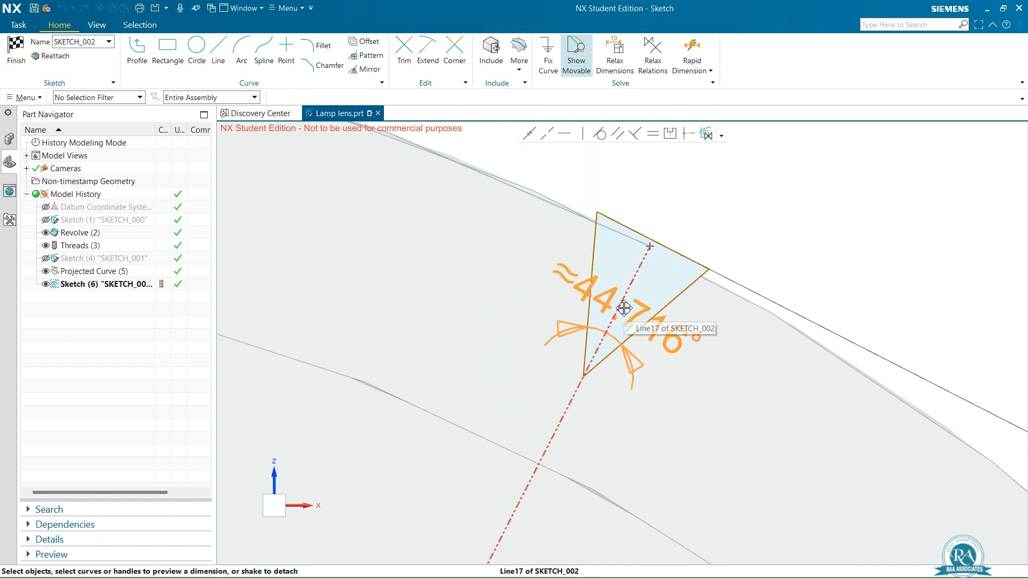
{"action": "key", "text": "Escape"}
Step: Dimension the length of the triangle's outer edge as 0.02
{"action": "scroll", "coordinate": [706, 253], "scroll_direction": "down", "scroll_amount": 3}
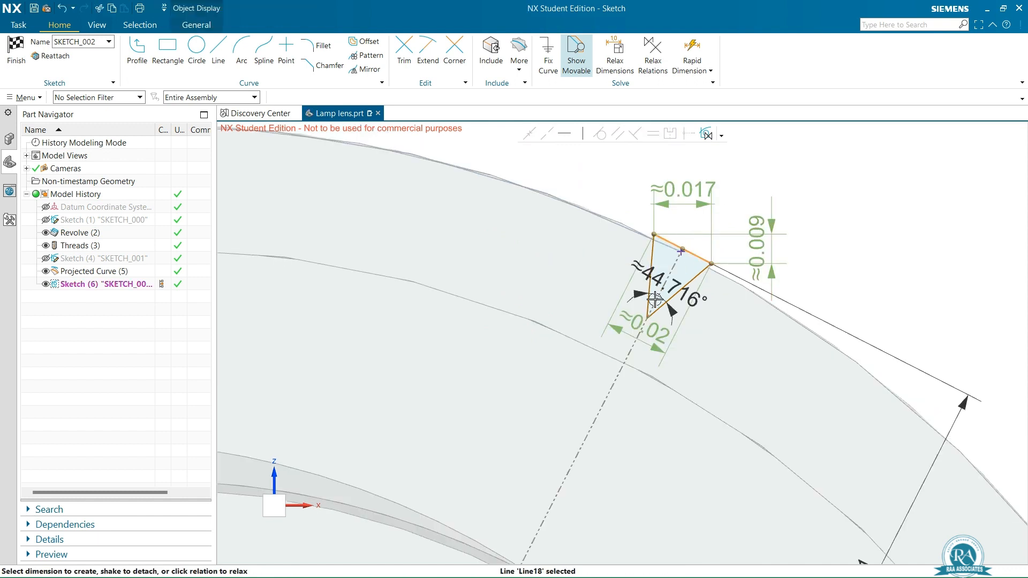
{"action": "left_click", "coordinate": [657, 329]}
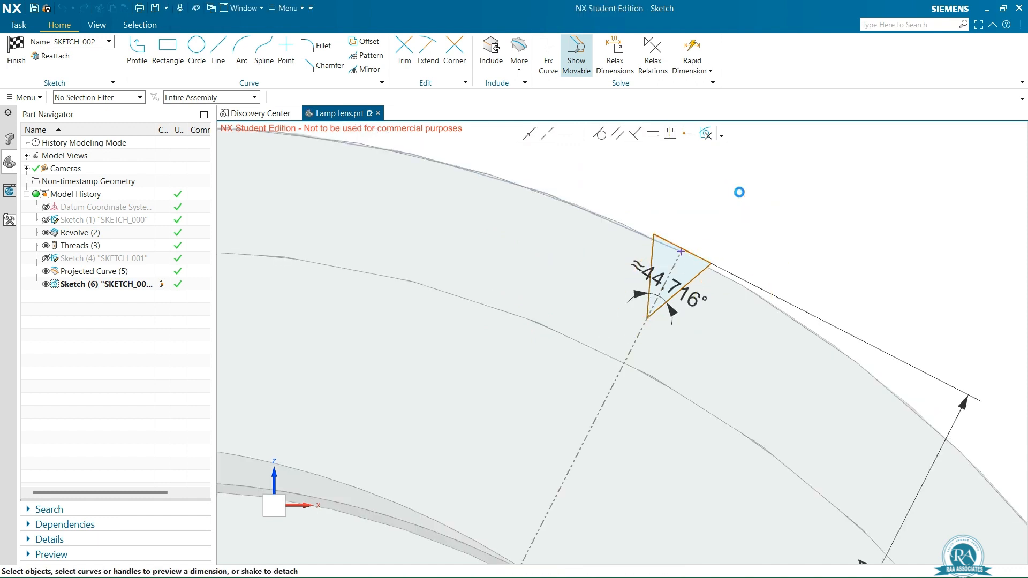
{"action": "left_click", "coordinate": [739, 188]}
{"action": "type", "text": "0.02"}
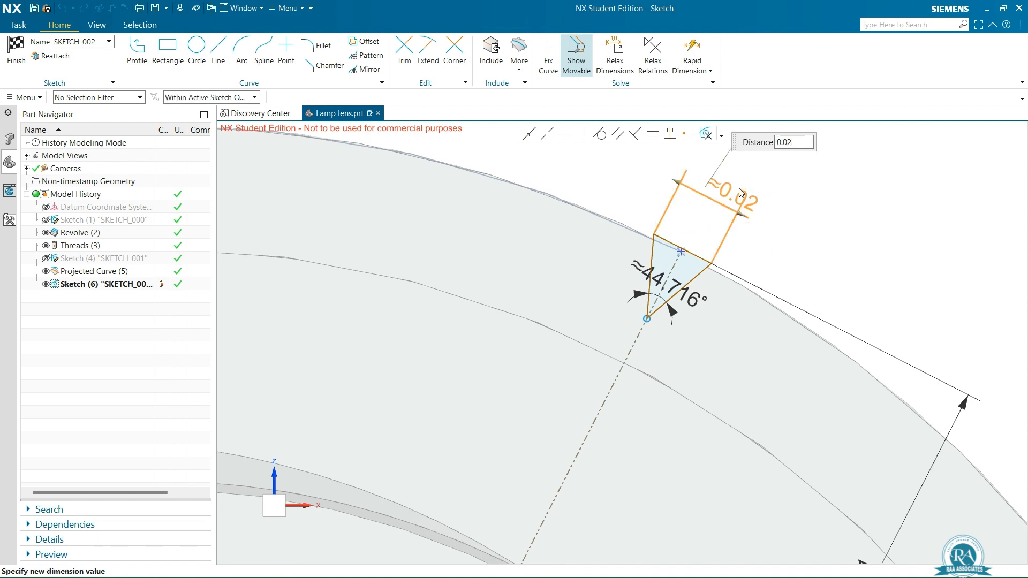
{"action": "key", "text": "Return"}
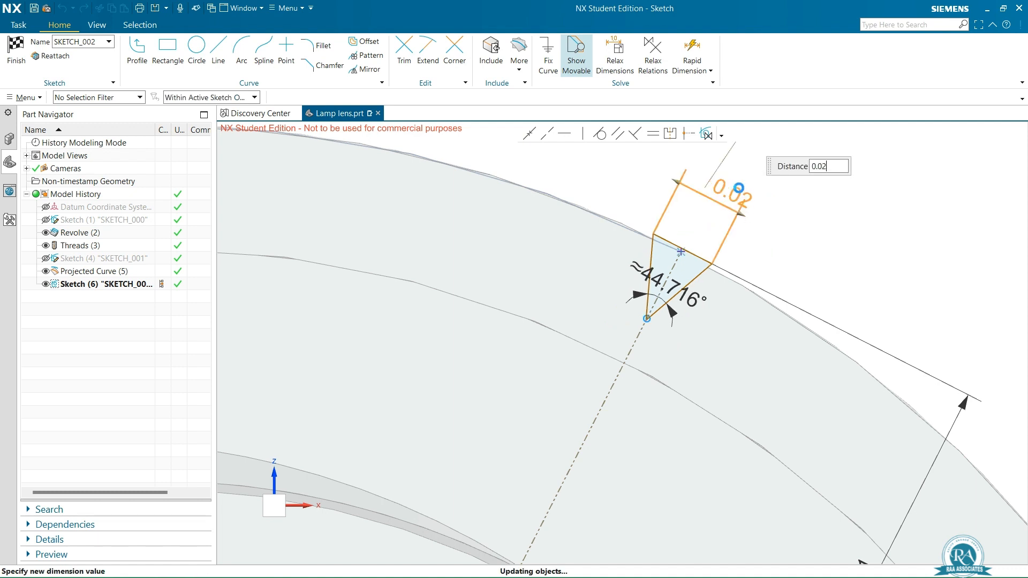
Step: Set the angle between the triangle's slanted sides to 90°
{"action": "scroll", "coordinate": [836, 209], "scroll_direction": "up", "scroll_amount": 1}
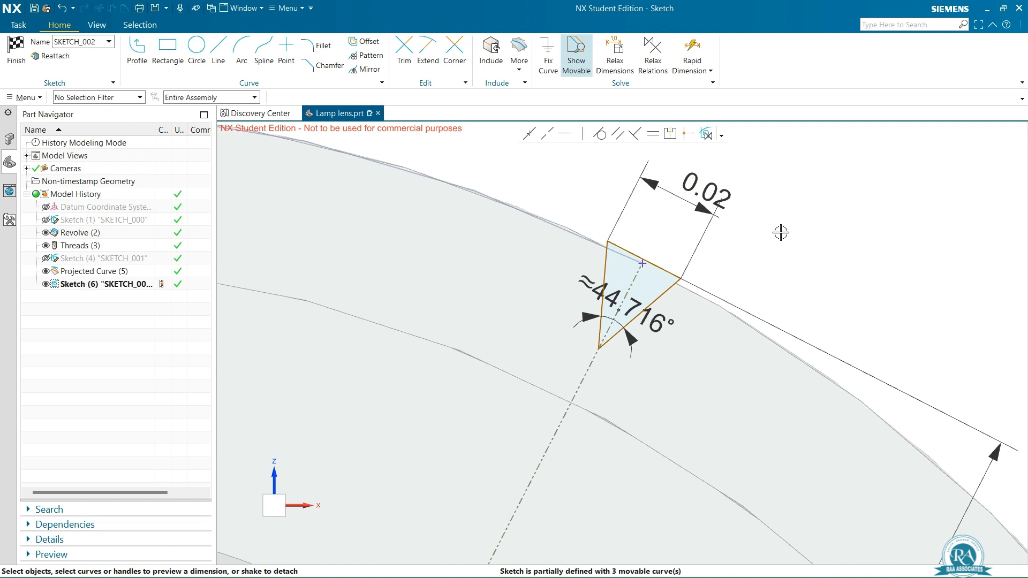
{"action": "left_click", "coordinate": [609, 294]}
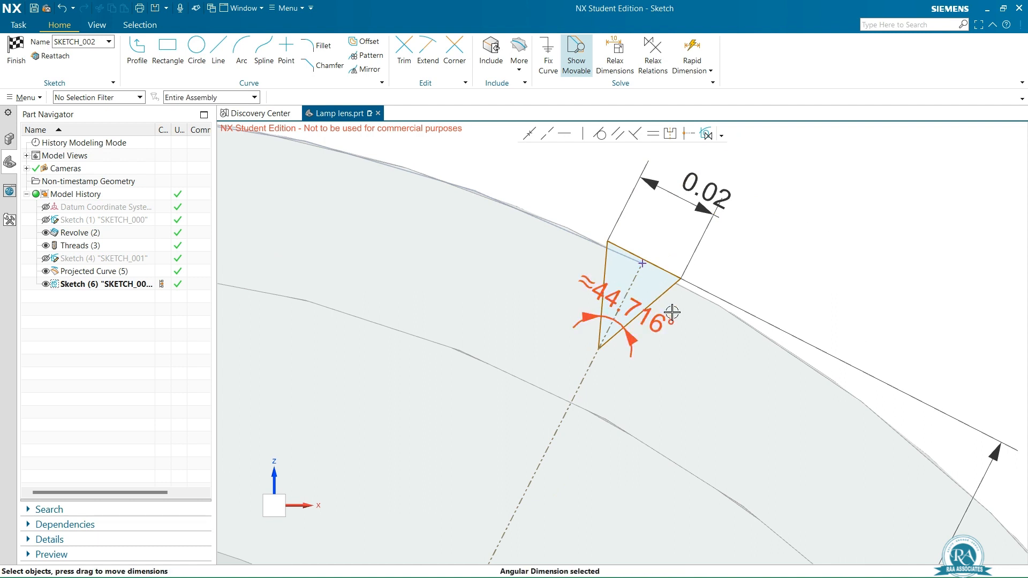
{"action": "key", "text": "Escape"}
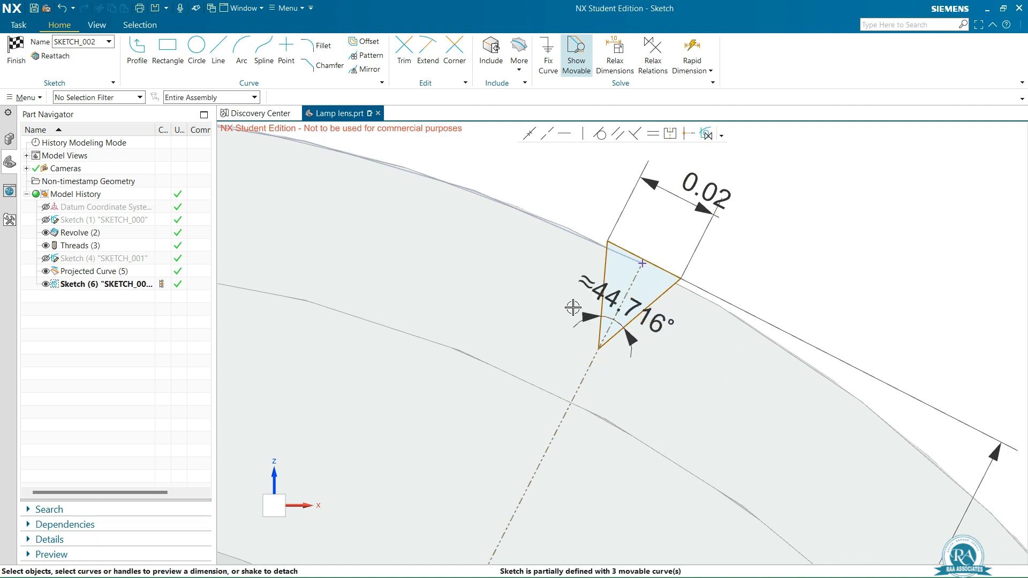
{"action": "left_click", "coordinate": [614, 296]}
{"action": "key", "text": "Escape"}
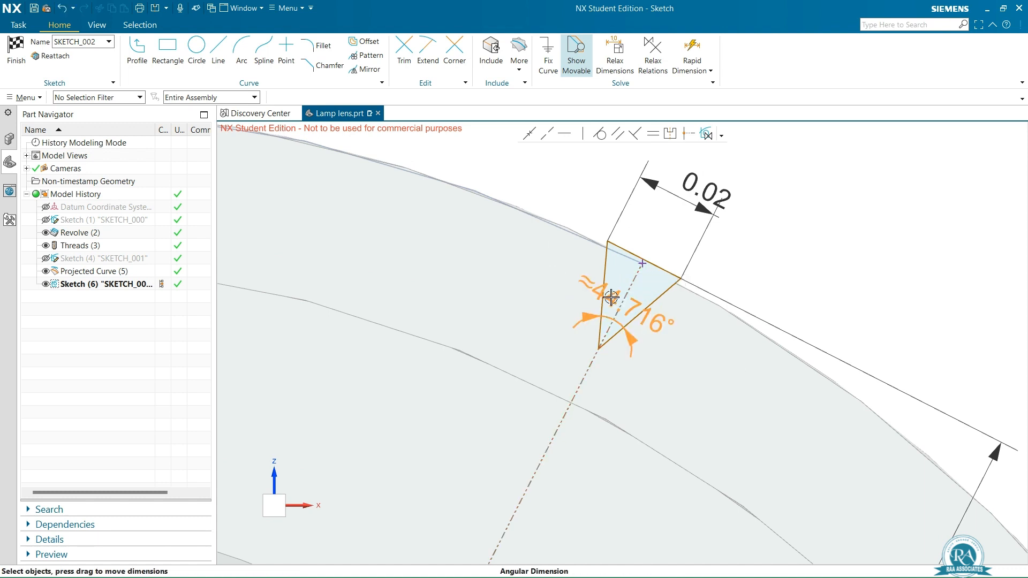
{"action": "double_click", "coordinate": [600, 289]}
{"action": "type", "text": "9"}
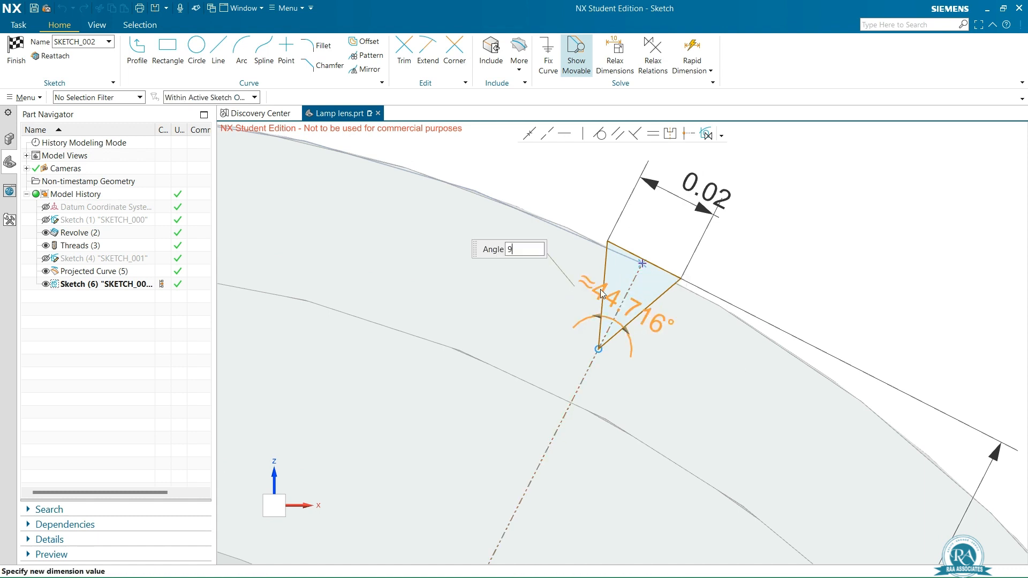
{"action": "type", "text": "0"}
{"action": "key", "text": "Return"}
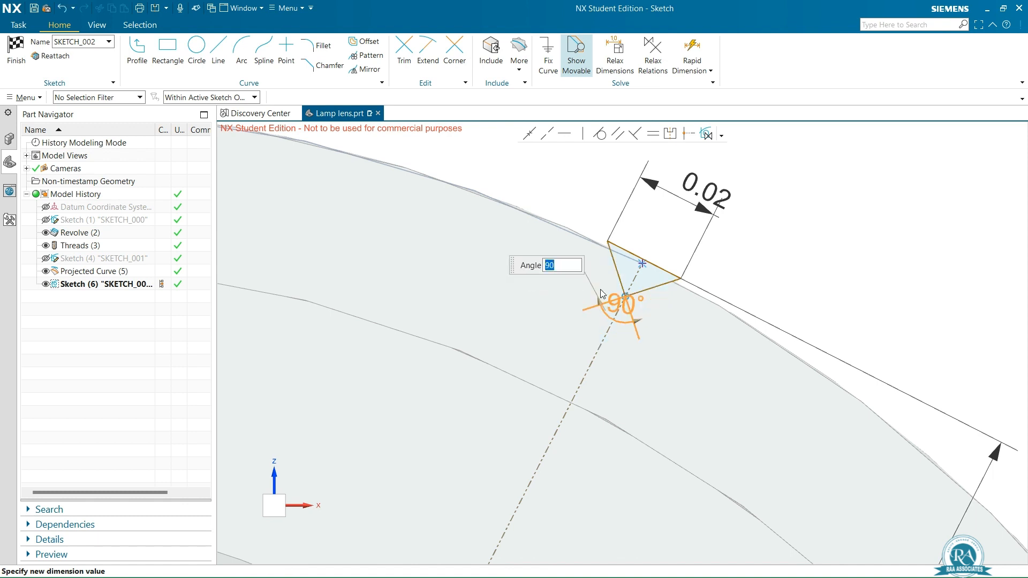
{"action": "left_click", "coordinate": [789, 194]}
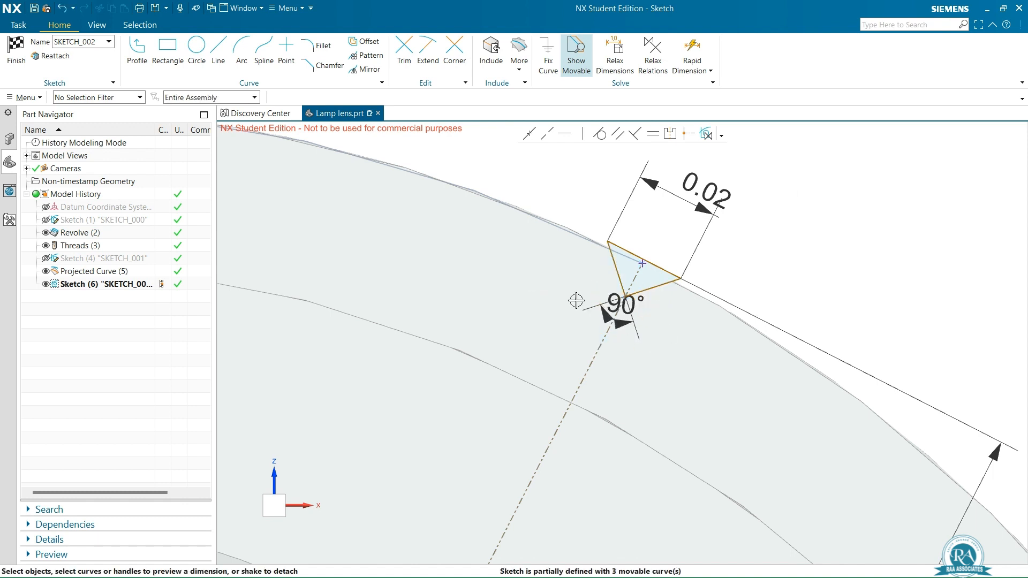
Step: Move the 90° dimension clear of the triangle's inner apex and finish the sketch
{"action": "mouse_move", "coordinate": [624, 304]}
{"action": "left_mouse_down"}
{"action": "mouse_move", "coordinate": [642, 280]}
{"action": "mouse_move", "coordinate": [632, 278]}
{"action": "mouse_move", "coordinate": [624, 320]}
{"action": "left_mouse_up"}
{"action": "scroll", "coordinate": [812, 213], "scroll_direction": "up", "scroll_amount": 1}
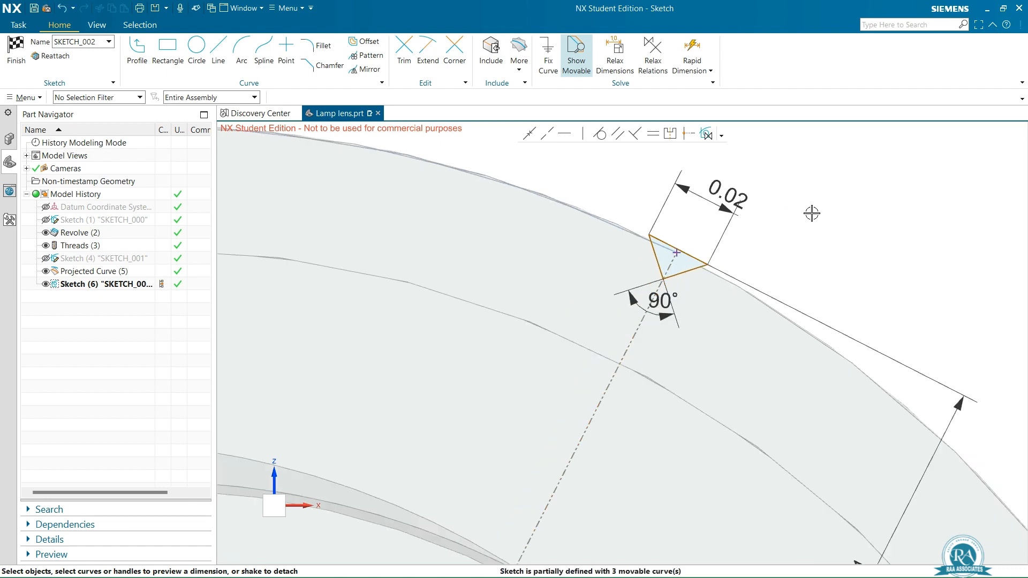
{"action": "scroll", "coordinate": [811, 213], "scroll_direction": "up", "scroll_amount": 2}
{"action": "scroll", "coordinate": [830, 220], "scroll_direction": "down", "scroll_amount": 3}
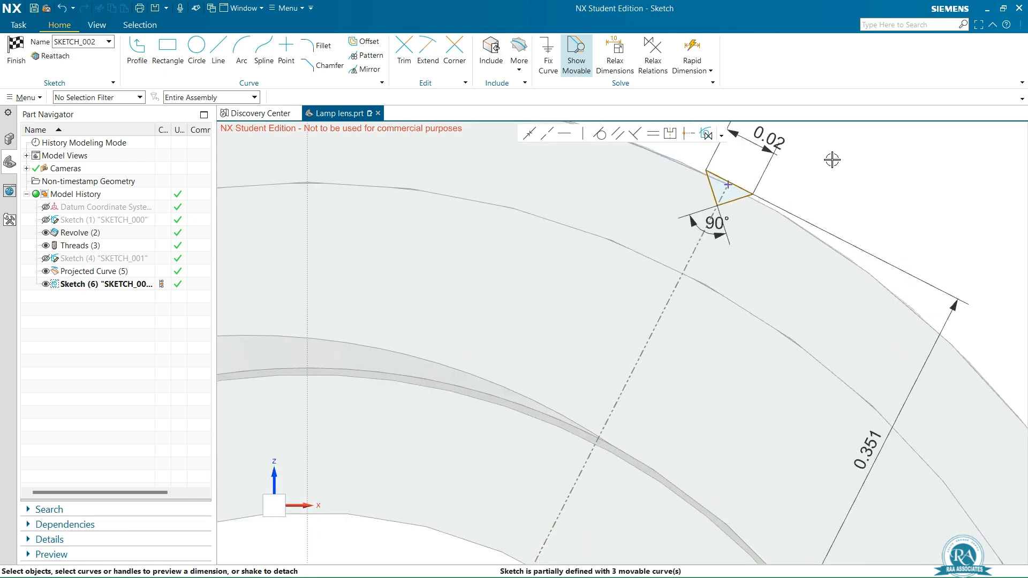
{"action": "scroll", "coordinate": [830, 153], "scroll_direction": "up", "scroll_amount": 1}
{"action": "right_click", "coordinate": [833, 164]}
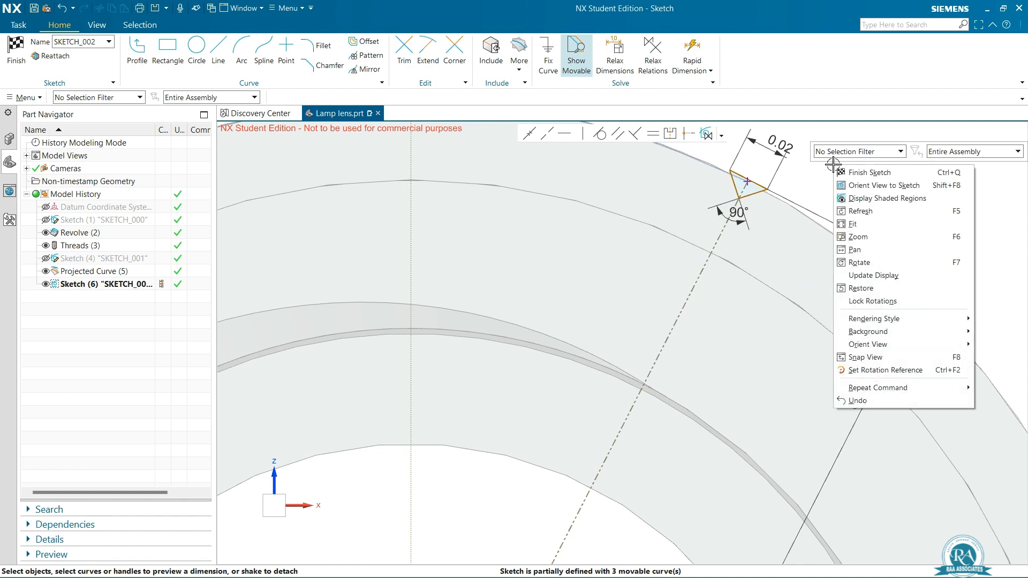
{"action": "left_click", "coordinate": [867, 171]}
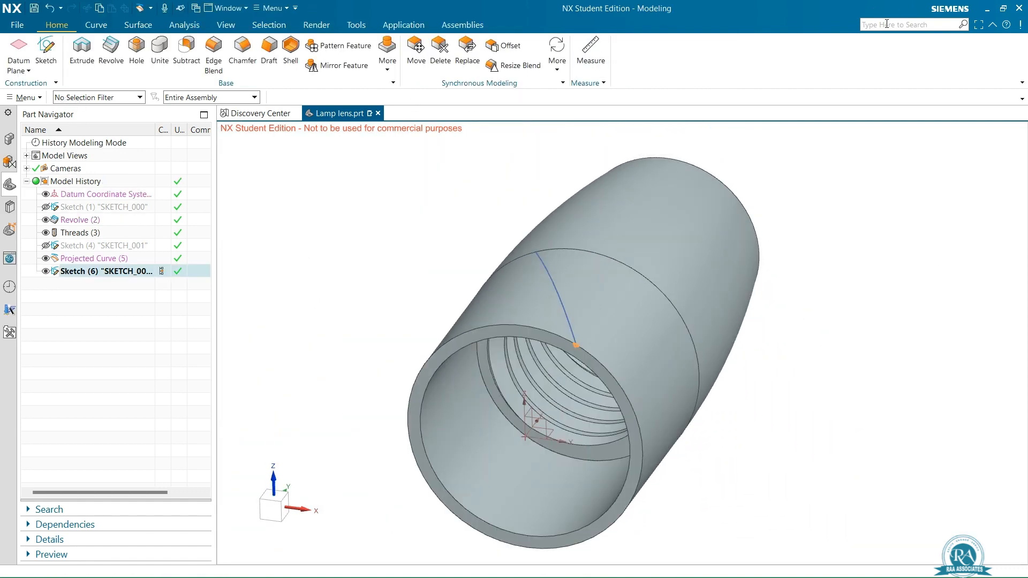
Step: Sweep the triangle along the projected curve with Sweep Along Guide, subtracting it from the lens body
{"action": "left_click", "coordinate": [885, 24]}
{"action": "type", "text": "sw"}
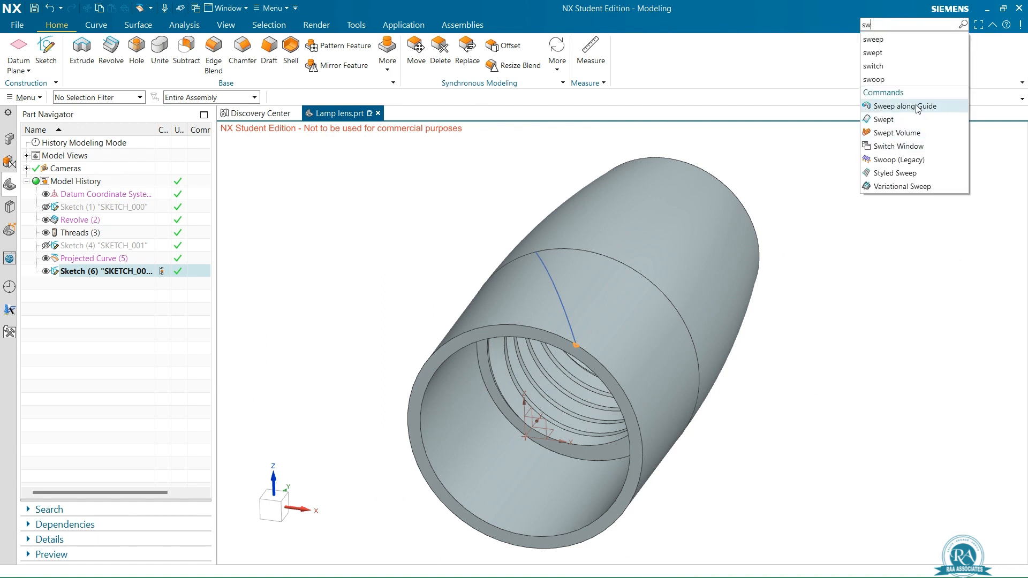
{"action": "left_click", "coordinate": [899, 106]}
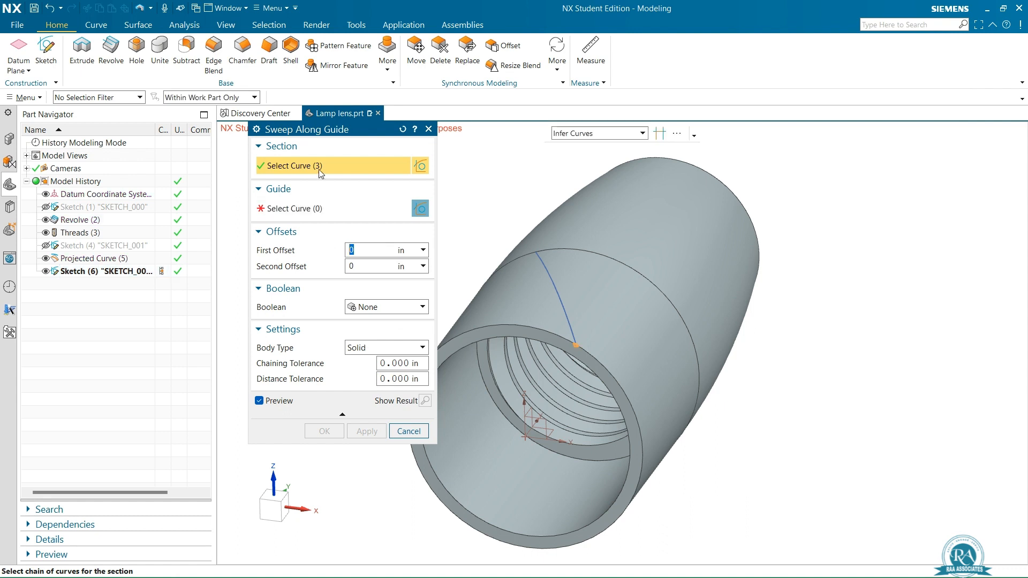
{"action": "left_click", "coordinate": [332, 210]}
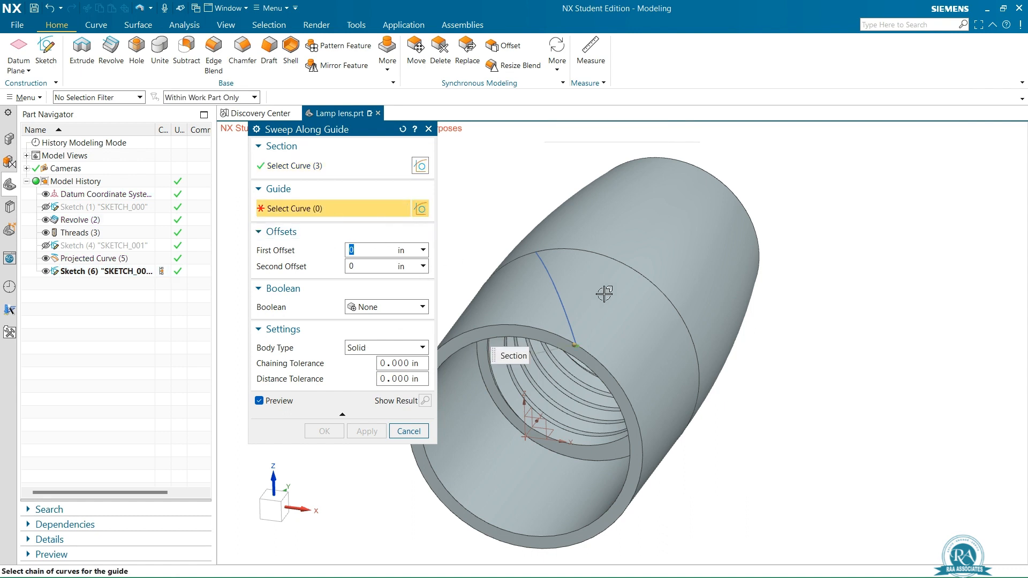
{"action": "left_click", "coordinate": [561, 302]}
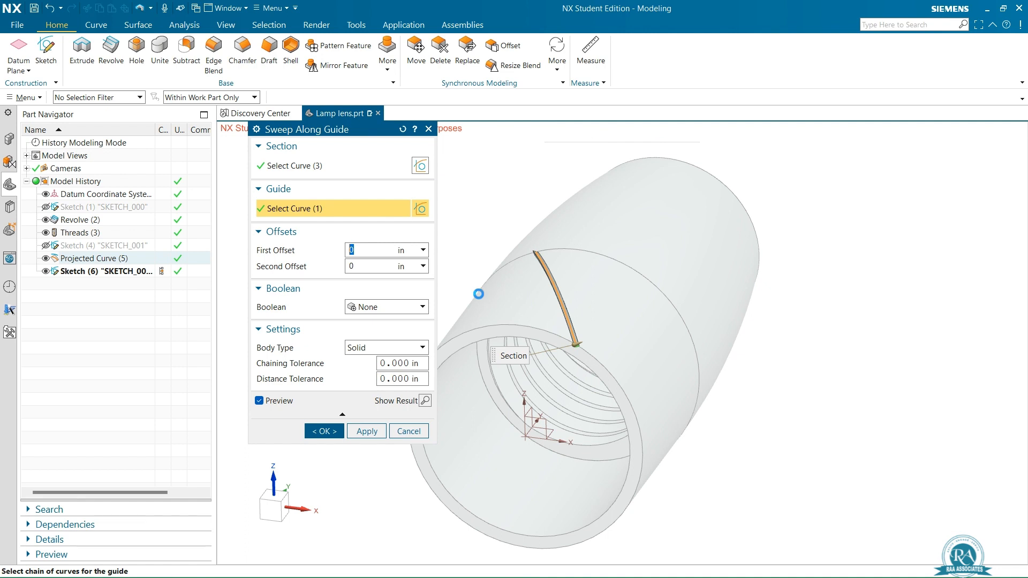
{"action": "left_click", "coordinate": [378, 308]}
{"action": "left_click", "coordinate": [370, 345]}
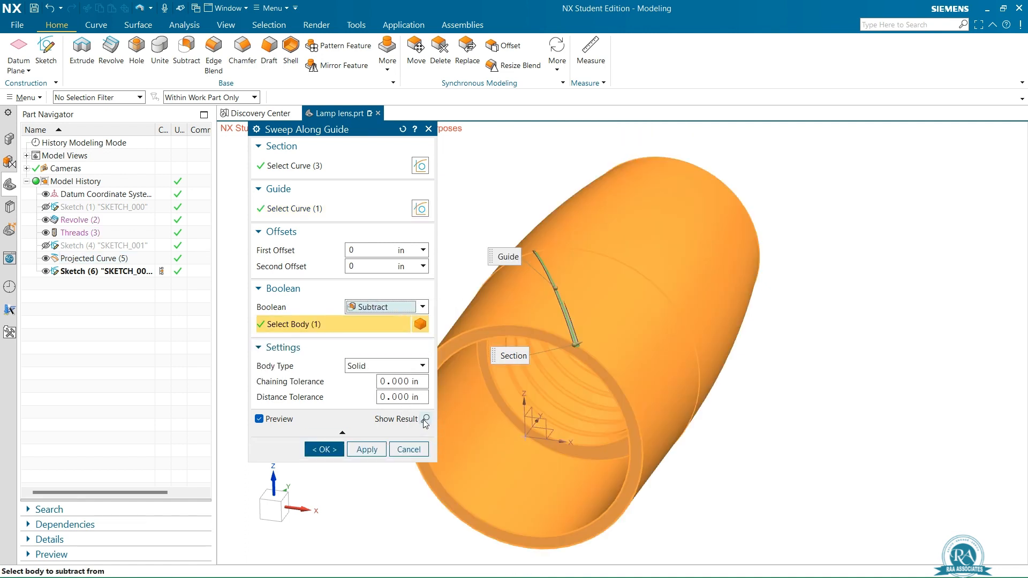
{"action": "left_click", "coordinate": [426, 420]}
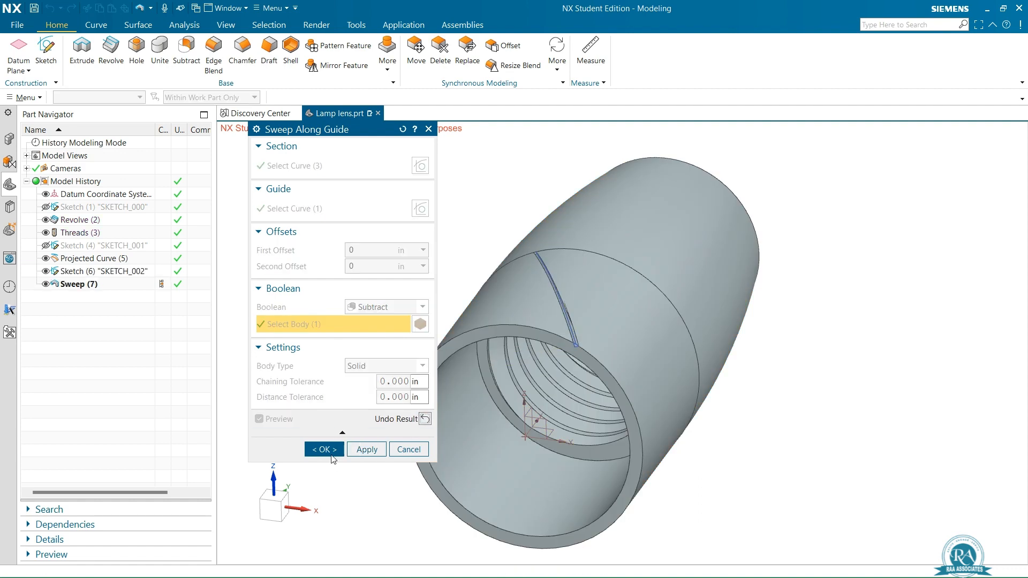
{"action": "left_click", "coordinate": [328, 451]}
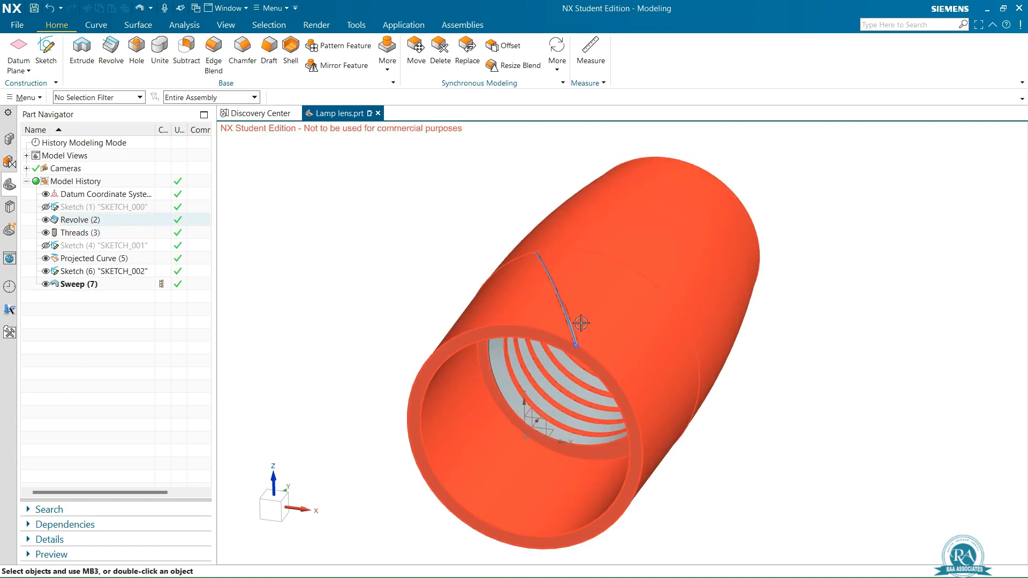
Step: Pattern the swept groove circularly about the Y axis through the origin, with a count of 32 over a 360° span
{"action": "scroll", "coordinate": [581, 323], "scroll_direction": "up", "scroll_amount": 5}
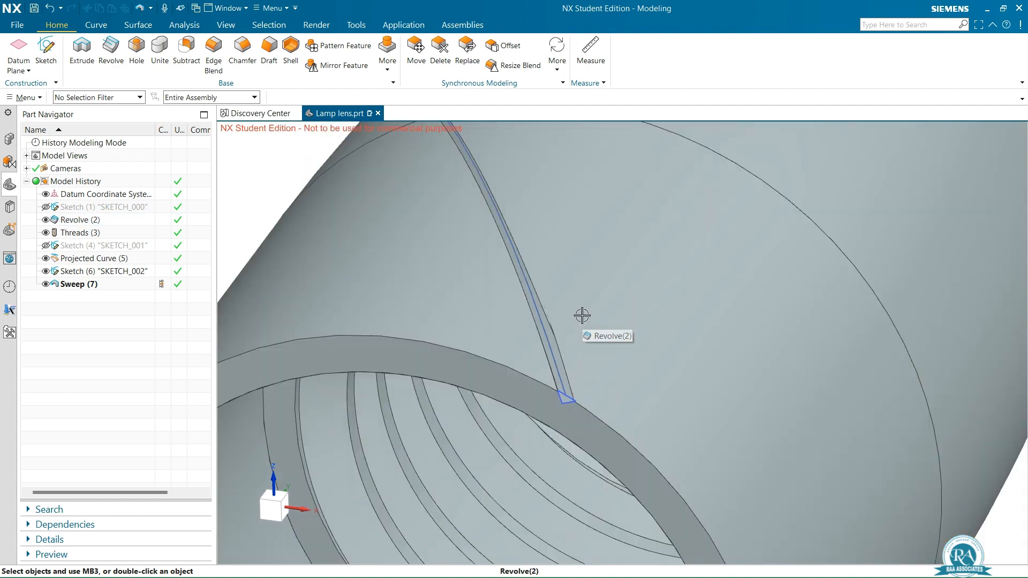
{"action": "scroll", "coordinate": [583, 313], "scroll_direction": "down", "scroll_amount": 5}
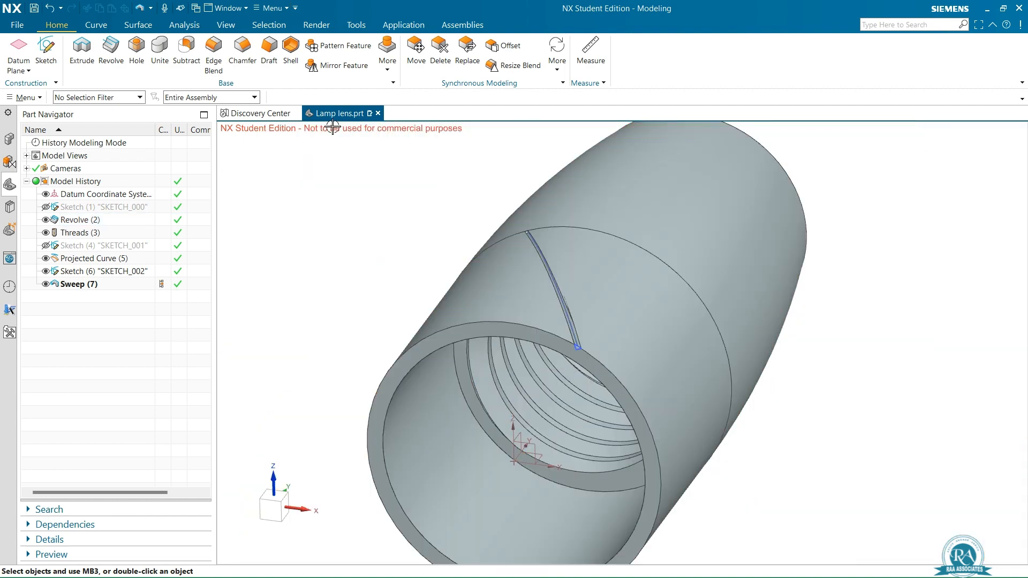
{"action": "left_click", "coordinate": [349, 47]}
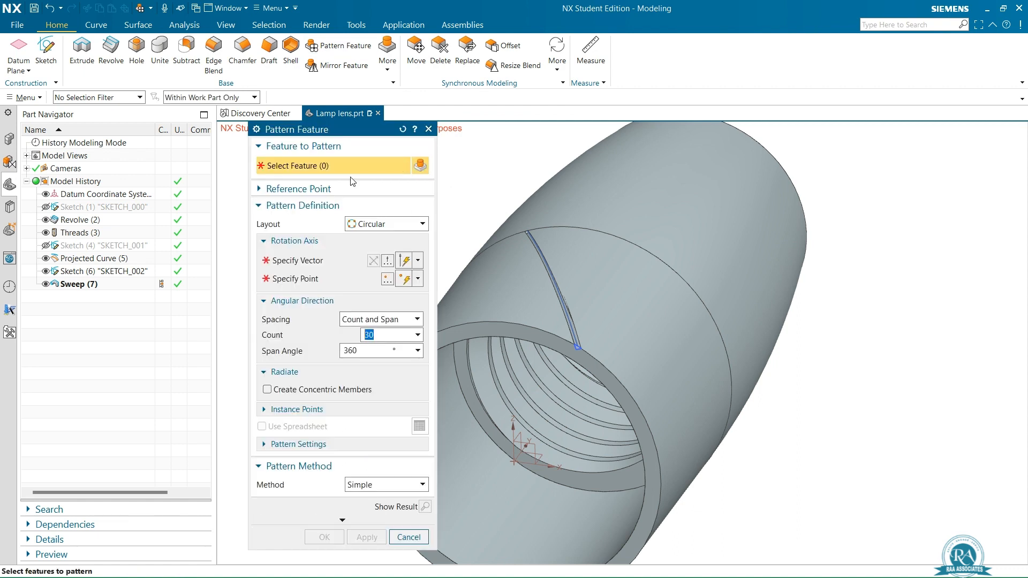
{"action": "left_click", "coordinate": [74, 286]}
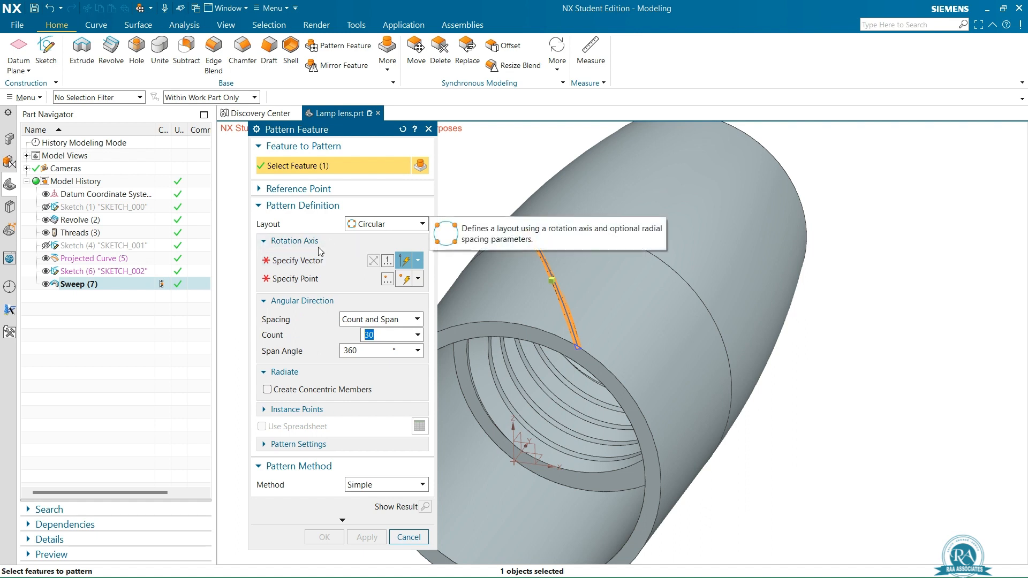
{"action": "left_click", "coordinate": [308, 264]}
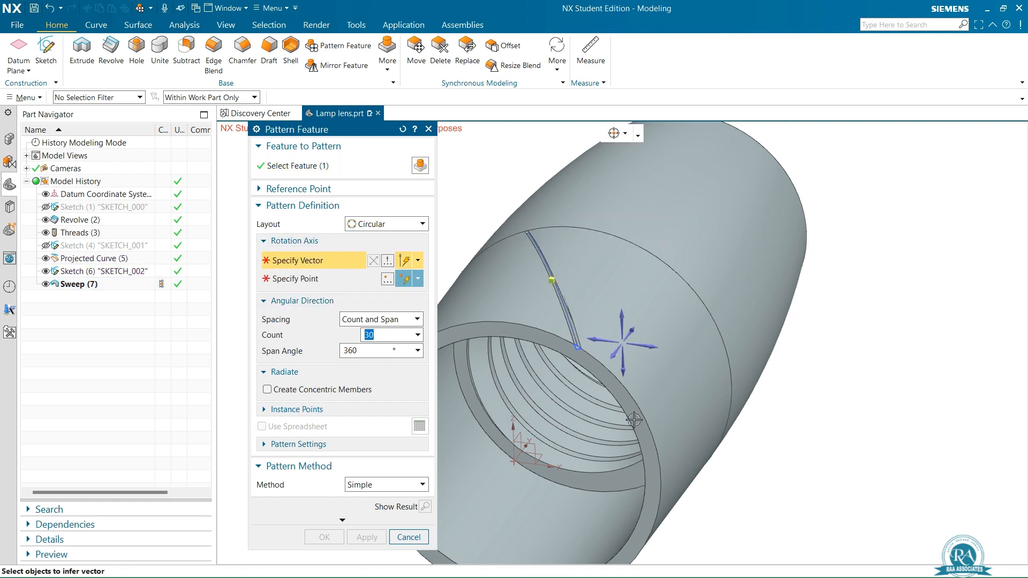
{"action": "left_click", "coordinate": [630, 329]}
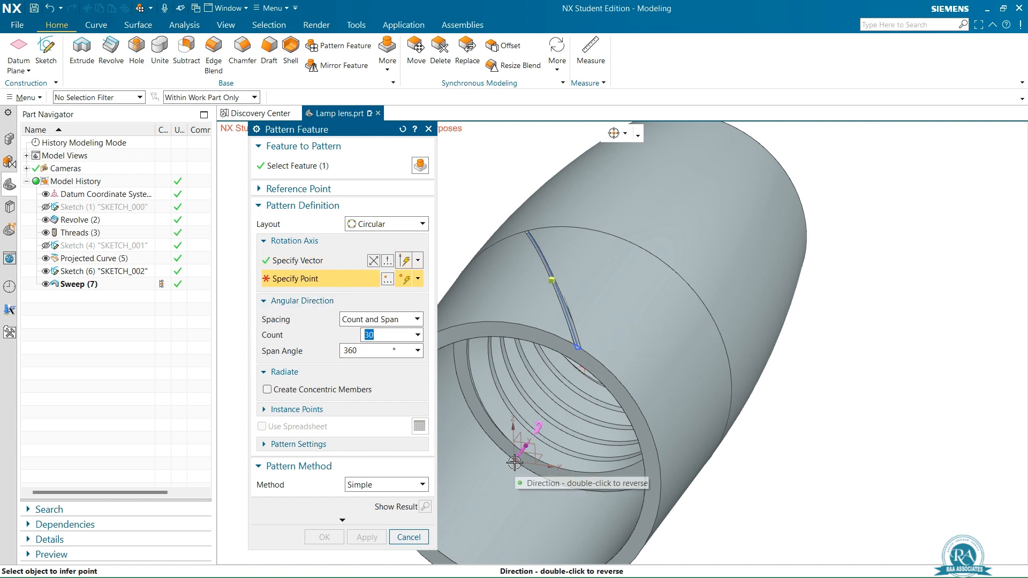
{"action": "scroll", "coordinate": [514, 464], "scroll_direction": "up", "scroll_amount": 3}
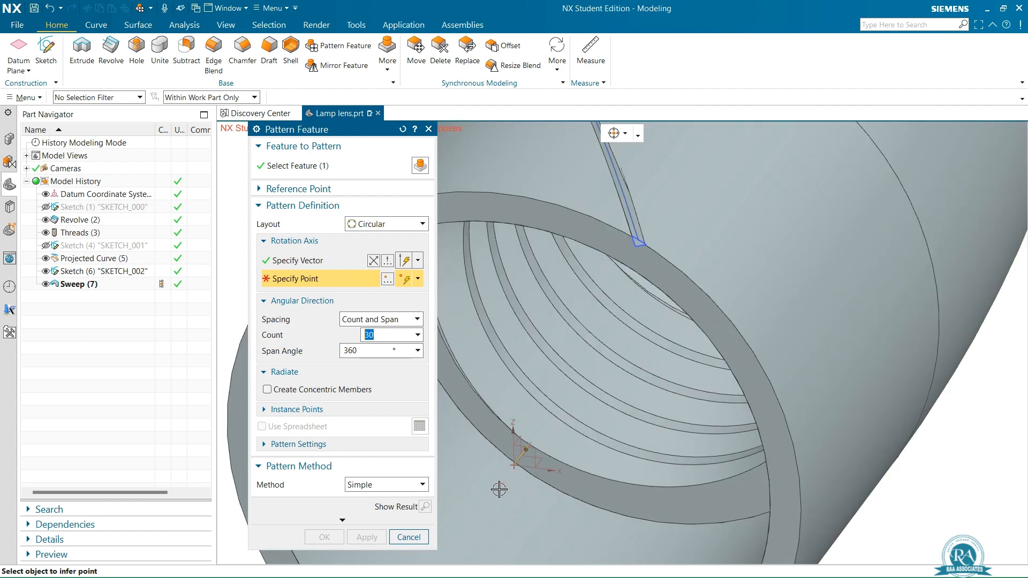
{"action": "middle_click_drag", "start_coordinate": [498, 489], "coordinate": [493, 527]}
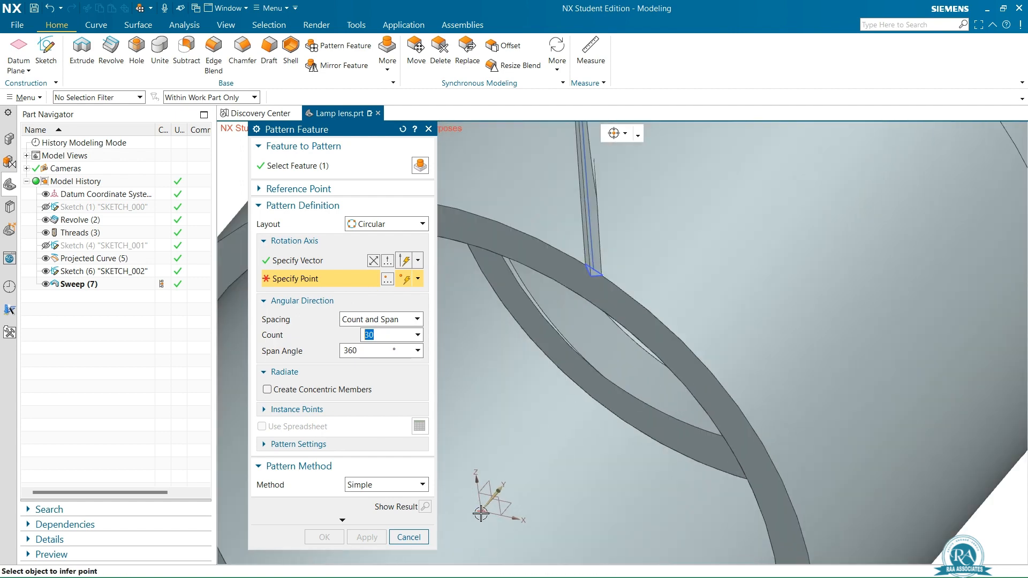
{"action": "left_click", "coordinate": [480, 512]}
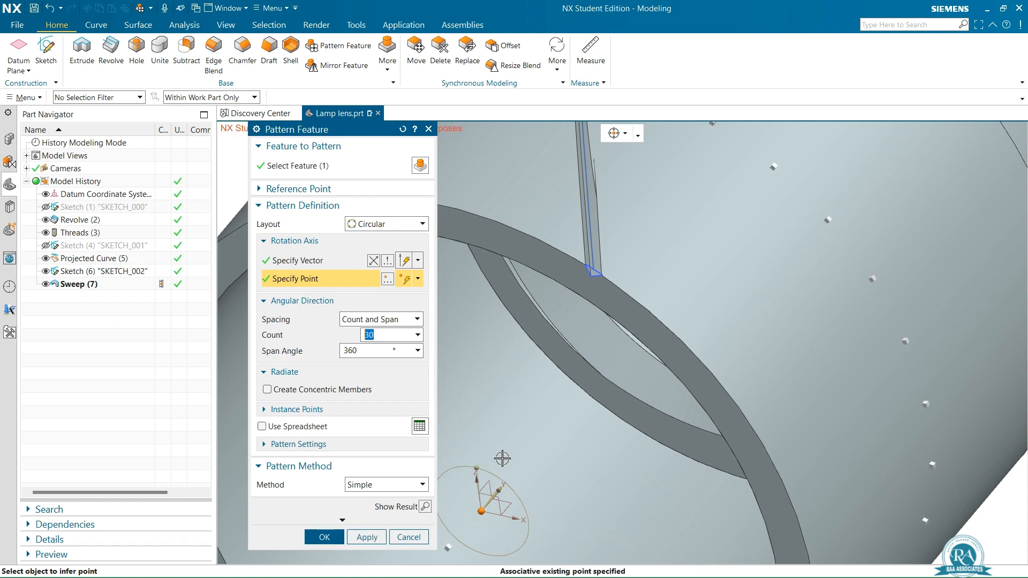
{"action": "scroll", "coordinate": [530, 417], "scroll_direction": "down", "scroll_amount": 5}
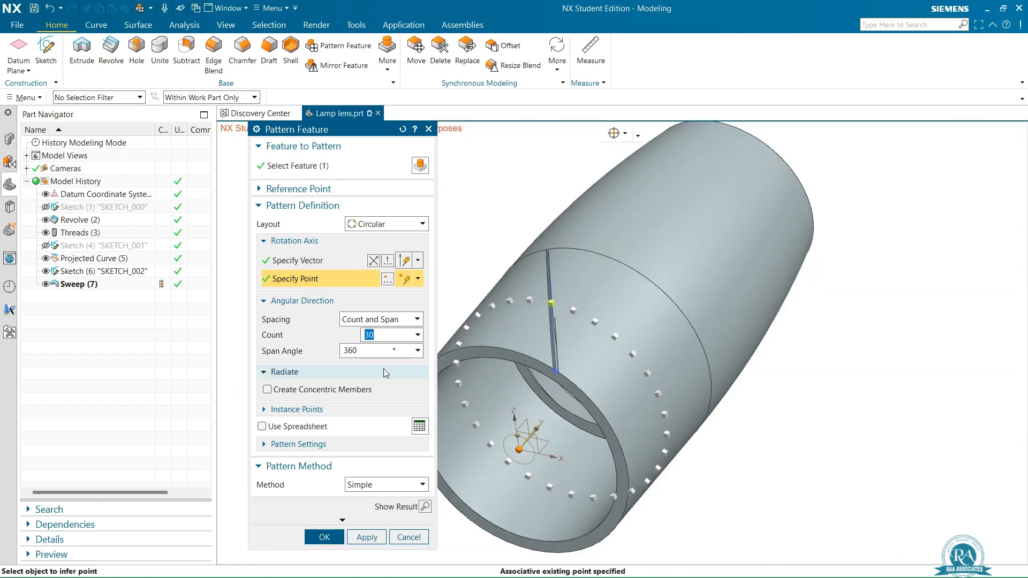
{"action": "scroll", "coordinate": [381, 334], "scroll_direction": "up", "scroll_amount": 2}
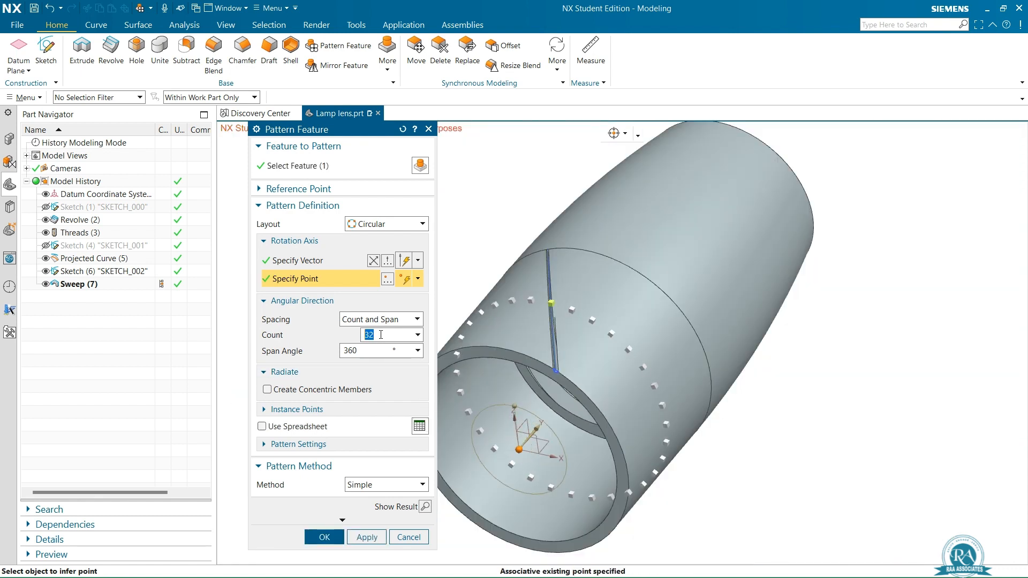
{"action": "left_click", "coordinate": [328, 538]}
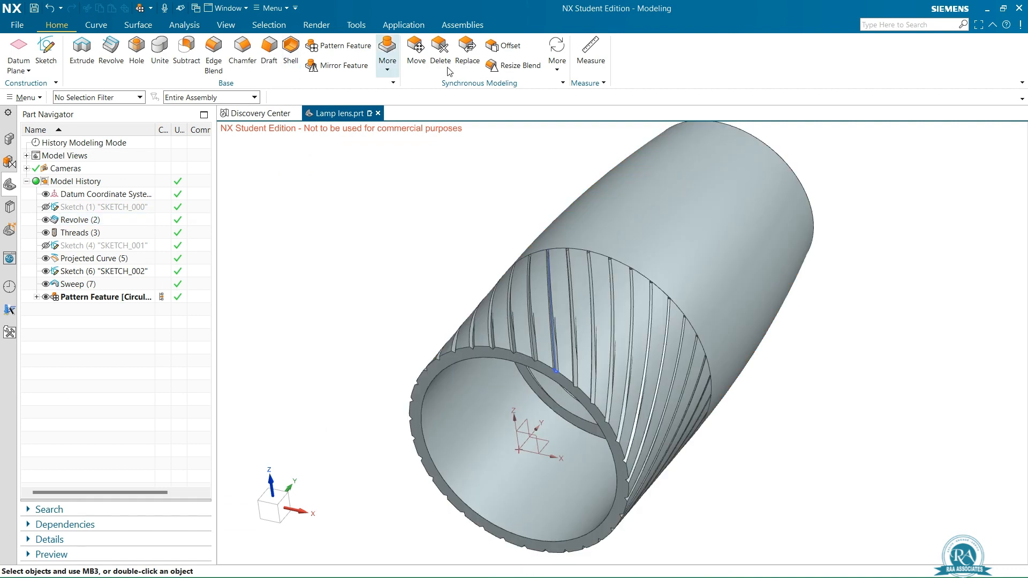
Step: Mirror the circular groove pattern about the YZ datum plane with Mirror Feature
{"action": "left_click", "coordinate": [354, 64]}
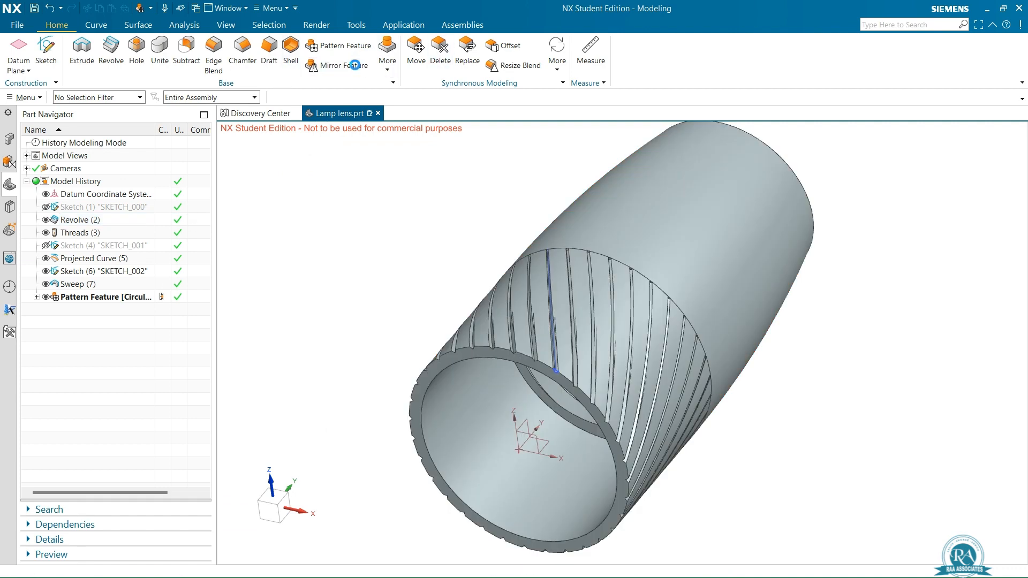
{"action": "left_click", "coordinate": [107, 297]}
{"action": "left_click", "coordinate": [337, 224]}
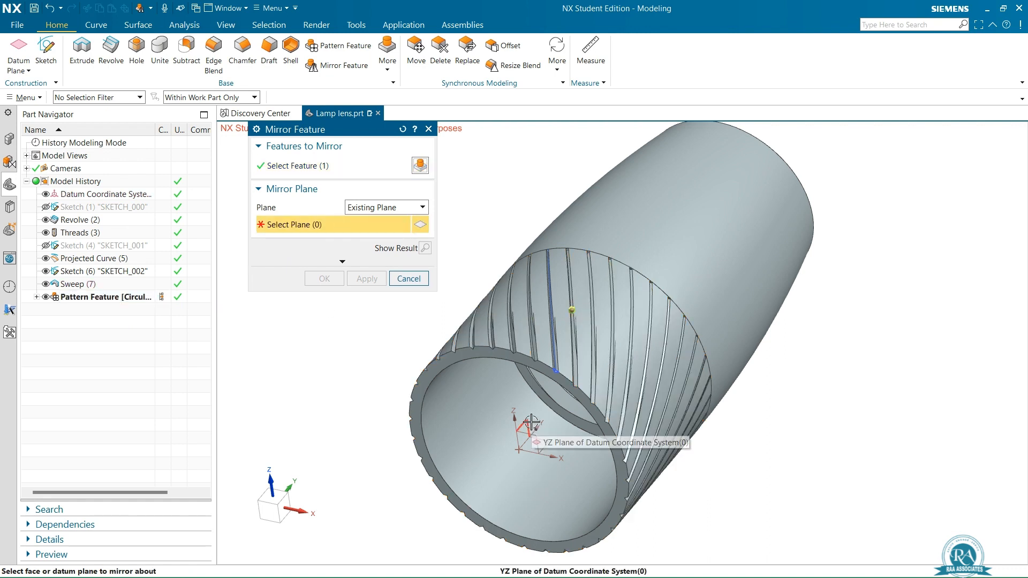
{"action": "left_click", "coordinate": [539, 437]}
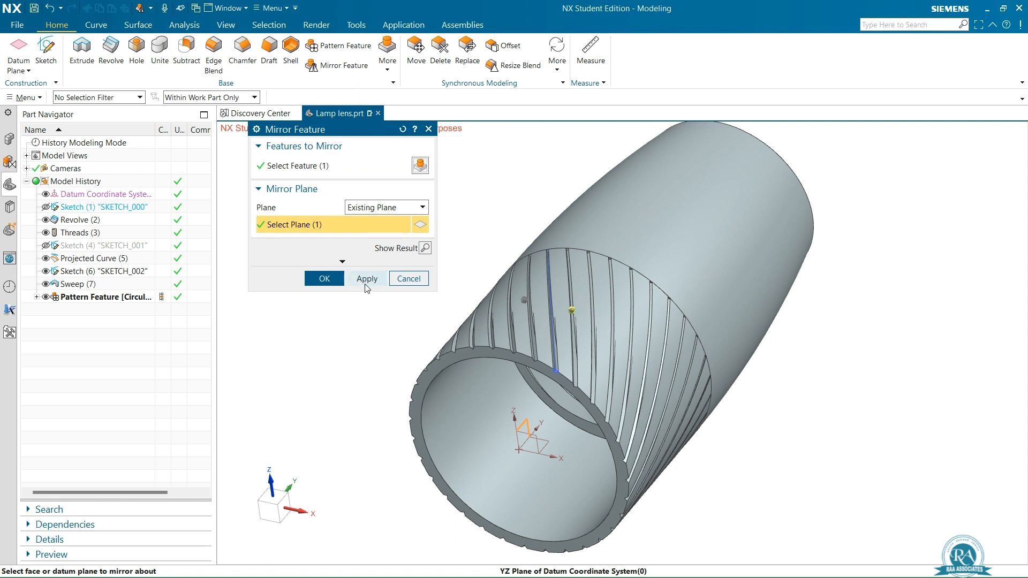
{"action": "left_click", "coordinate": [324, 279]}
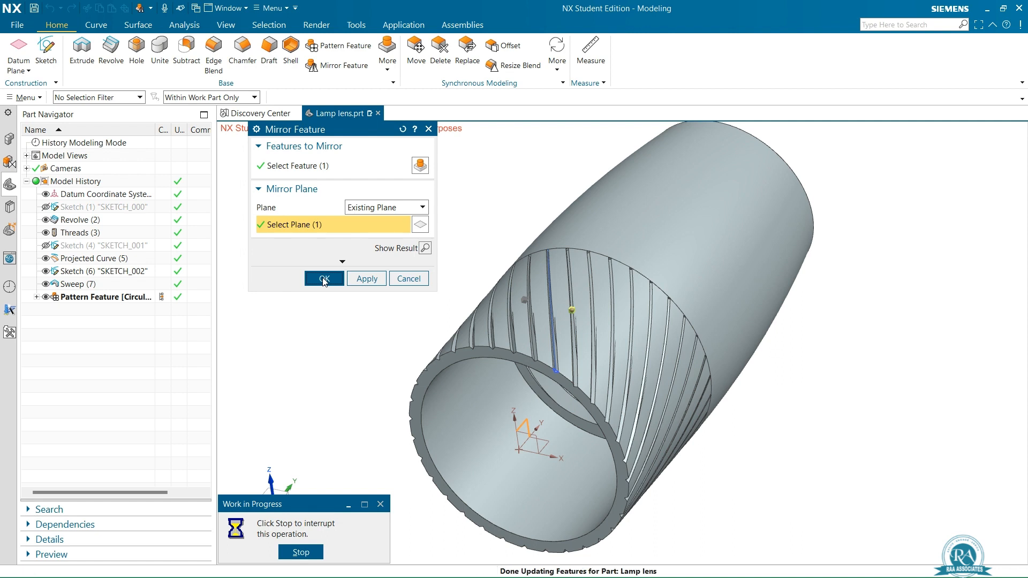
{"action": "left_click", "coordinate": [324, 279]}
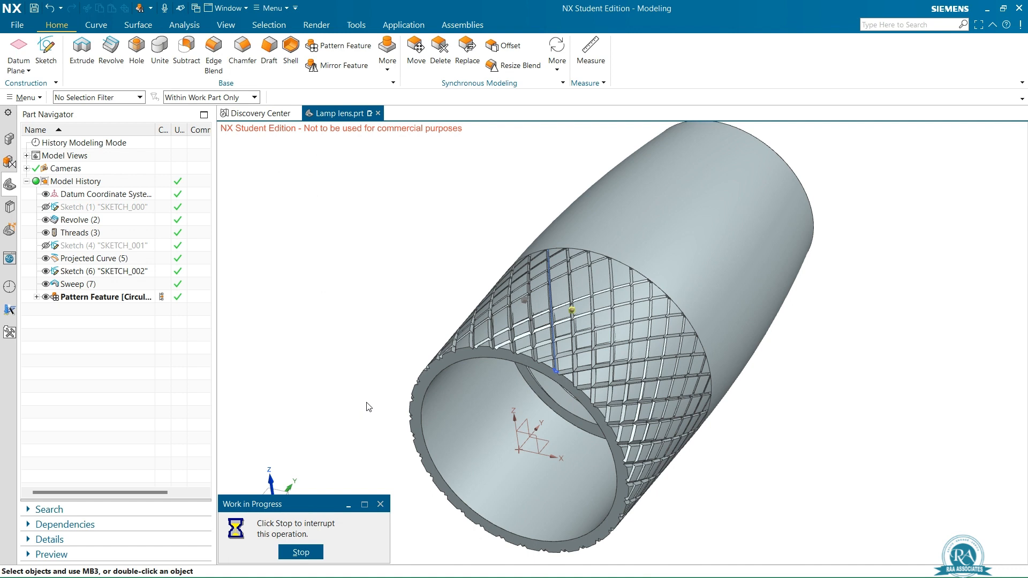
Step: Orient the lens to a standard pictorial view showing its open grooved end, and save the part file
{"action": "middle_click_drag", "start_coordinate": [794, 378], "coordinate": [819, 377]}
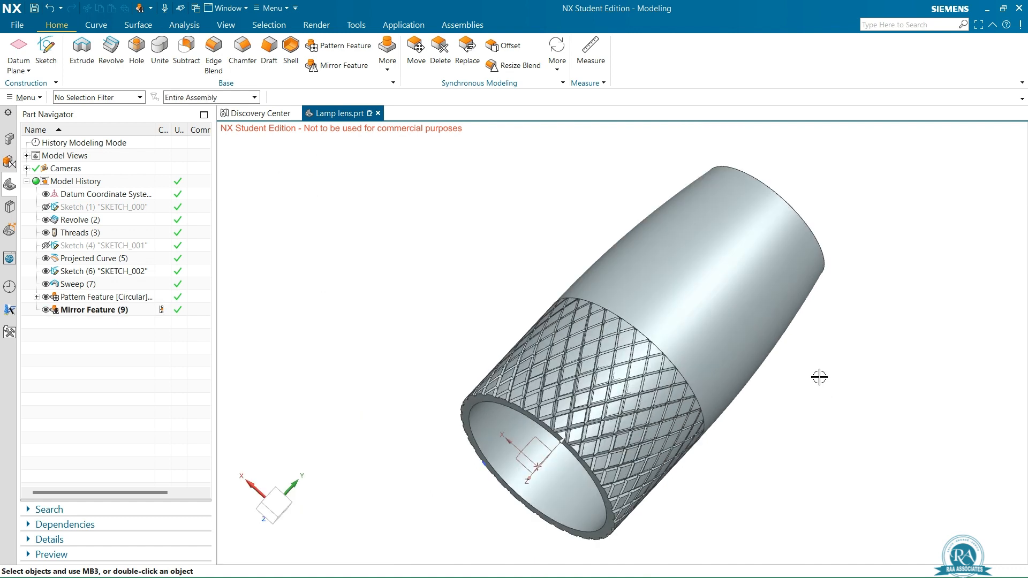
{"action": "right_click", "coordinate": [819, 377]}
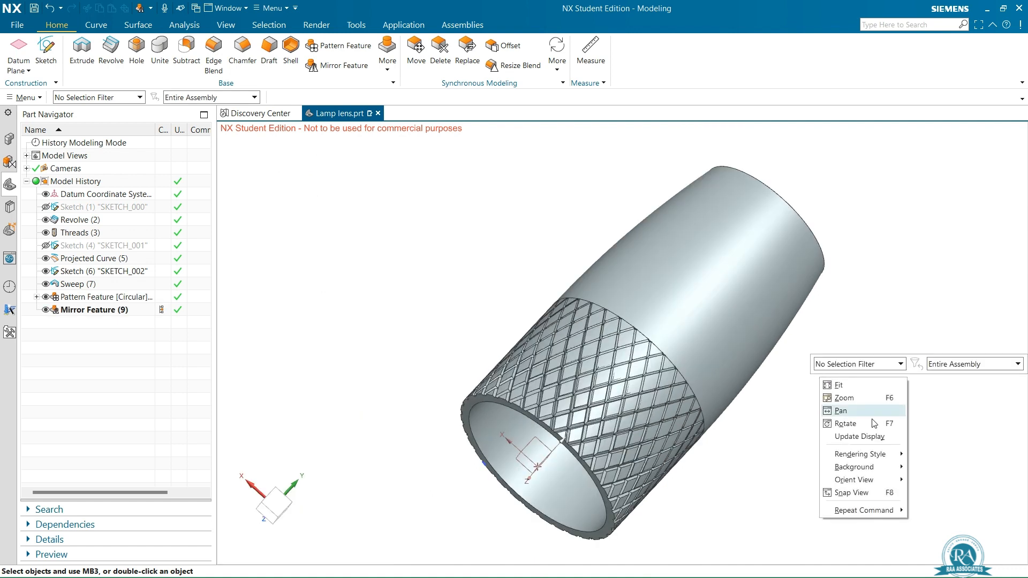
{"action": "mouse_move", "coordinate": [856, 479]}
{"action": "left_click", "coordinate": [966, 475]}
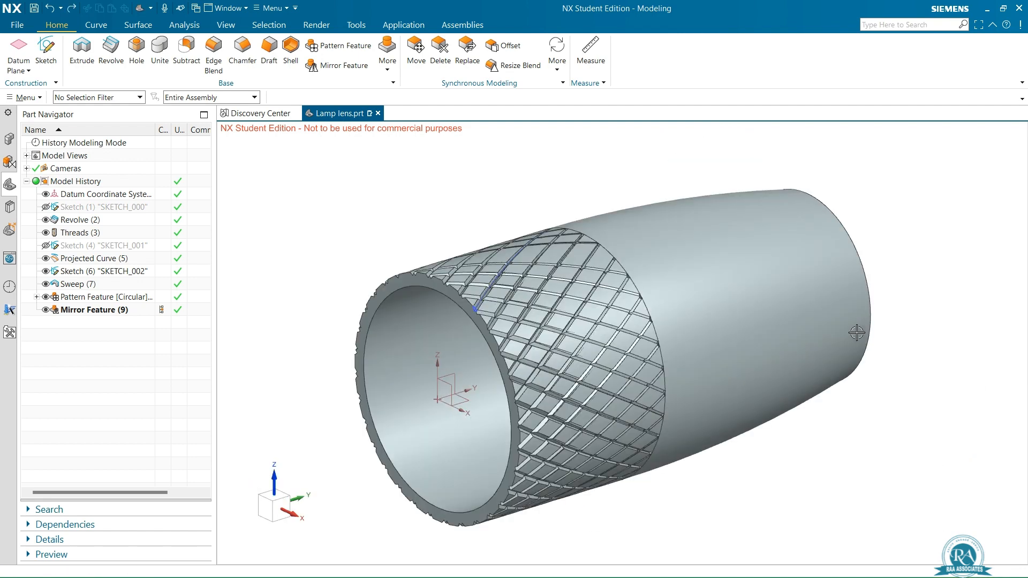
{"action": "left_click", "coordinate": [34, 9]}
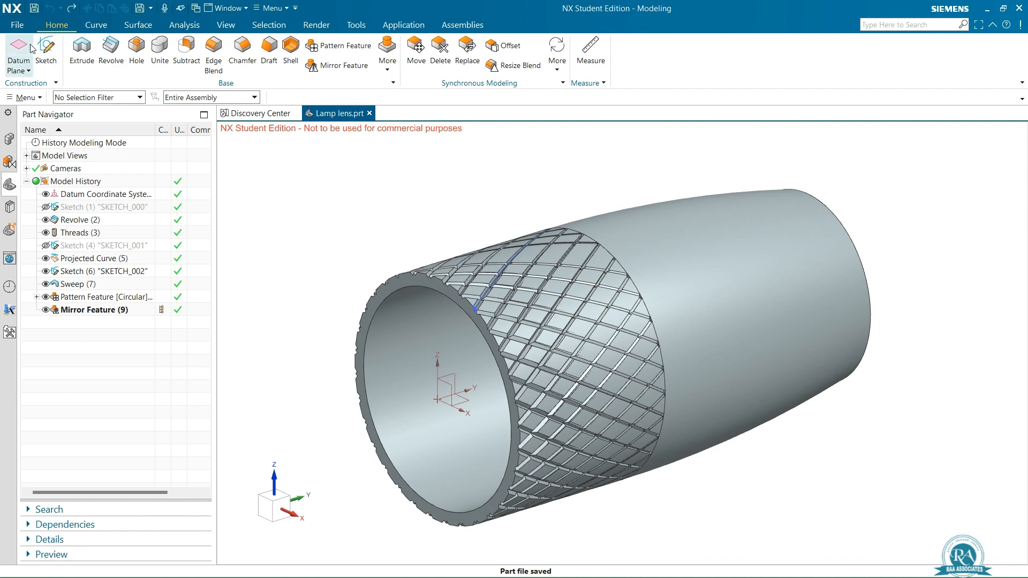
{"action": "left_click", "coordinate": [17, 25]}
{"action": "mouse_move", "coordinate": [26, 78]}
{"action": "left_click", "coordinate": [155, 80]}
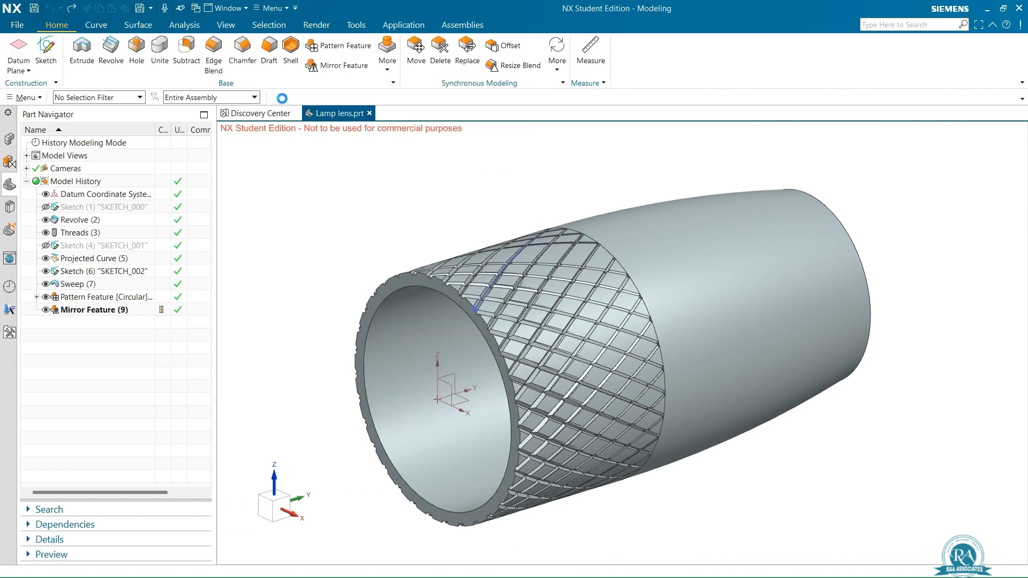